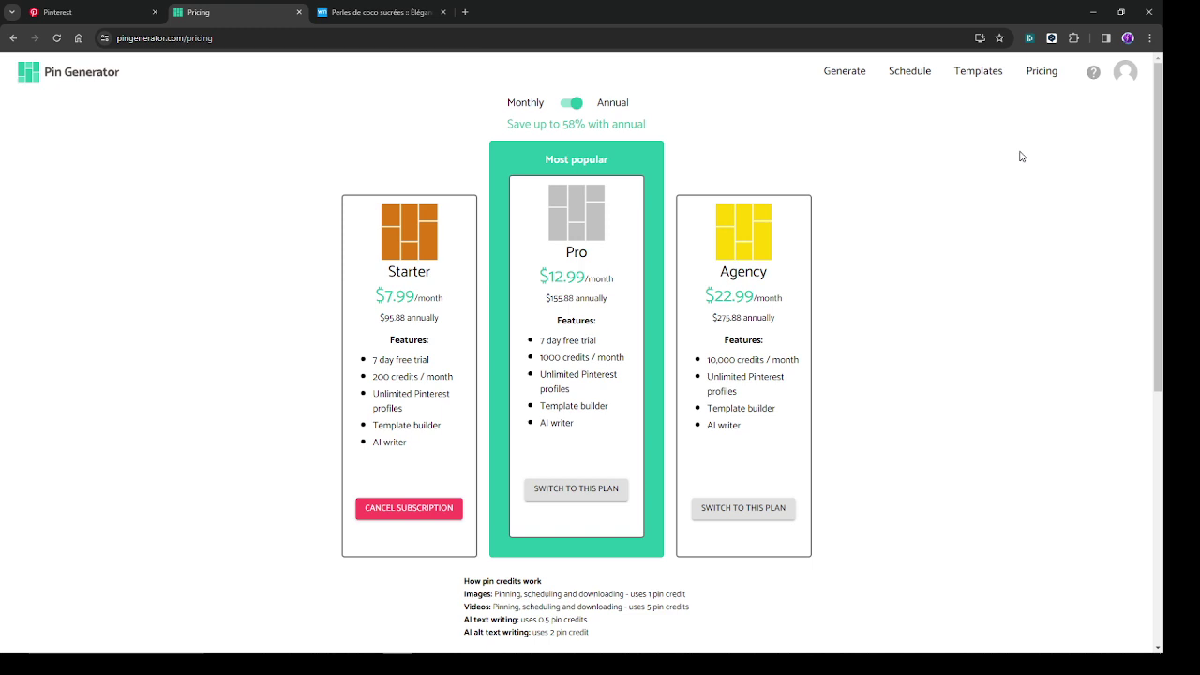
pyautogui.click(1125, 82)
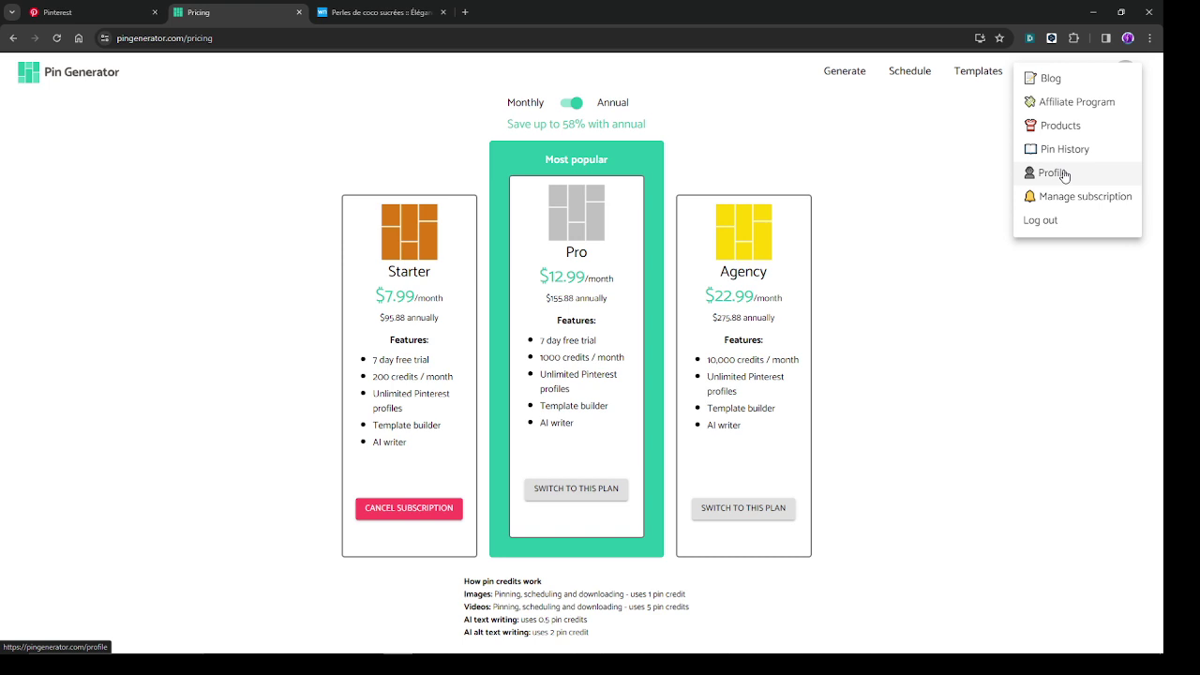
pyautogui.click(44, 8)
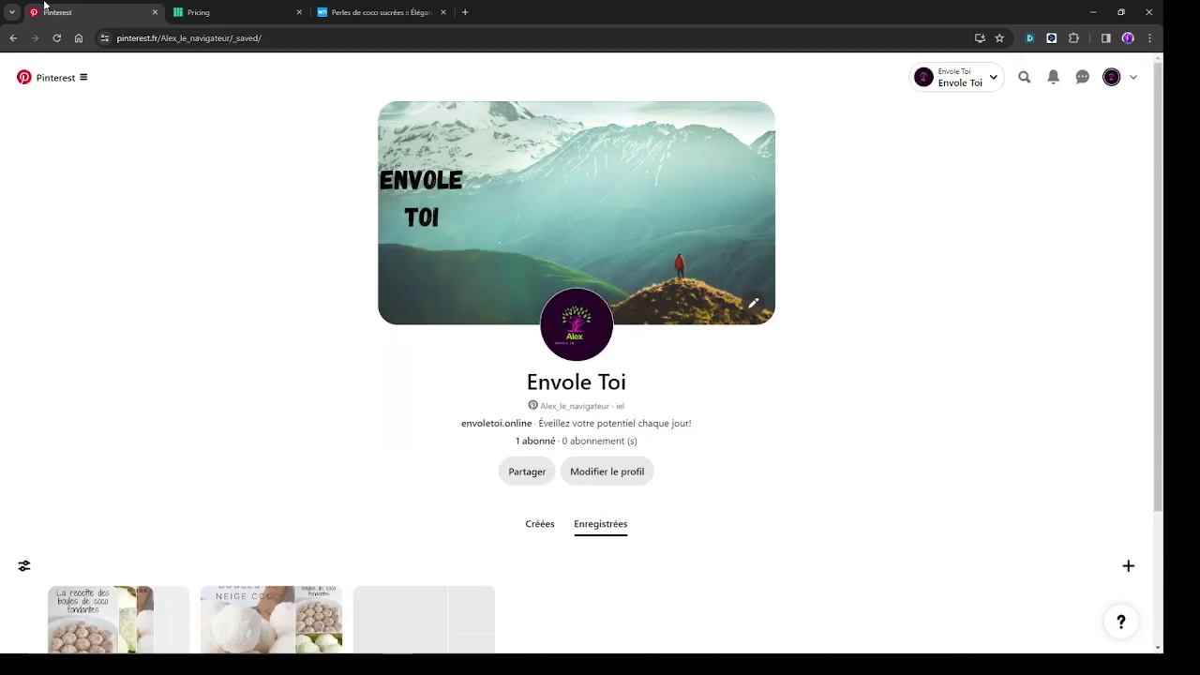
pyautogui.click(193, 11)
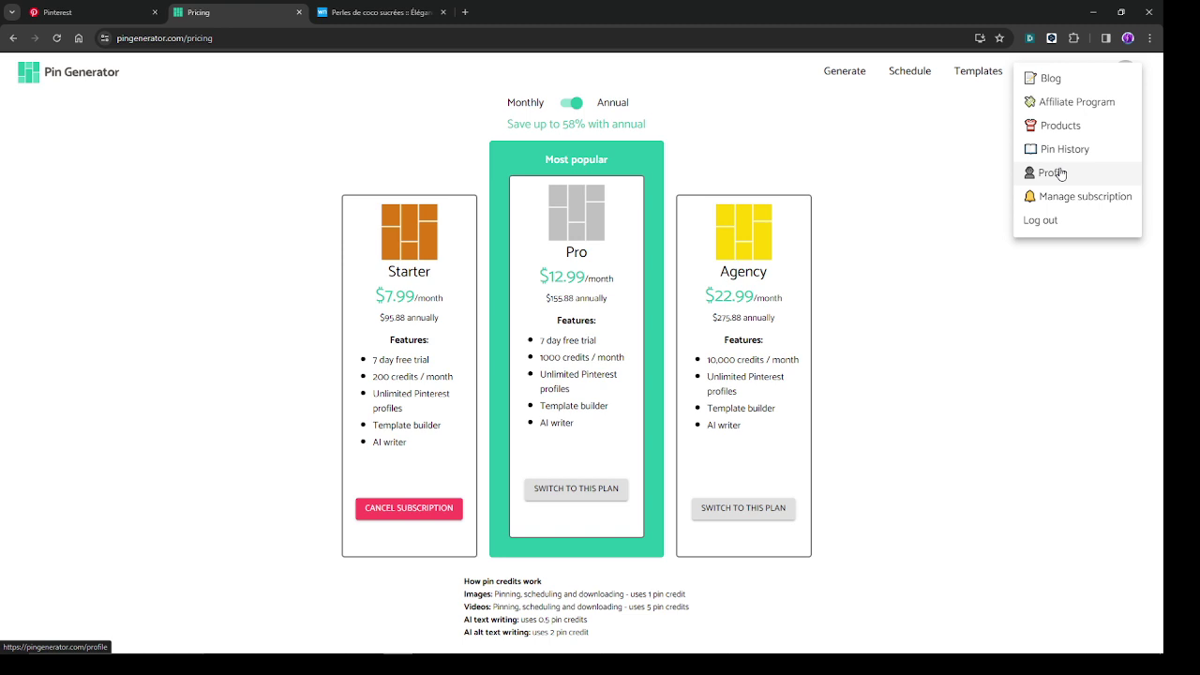
pyautogui.click(905, 189)
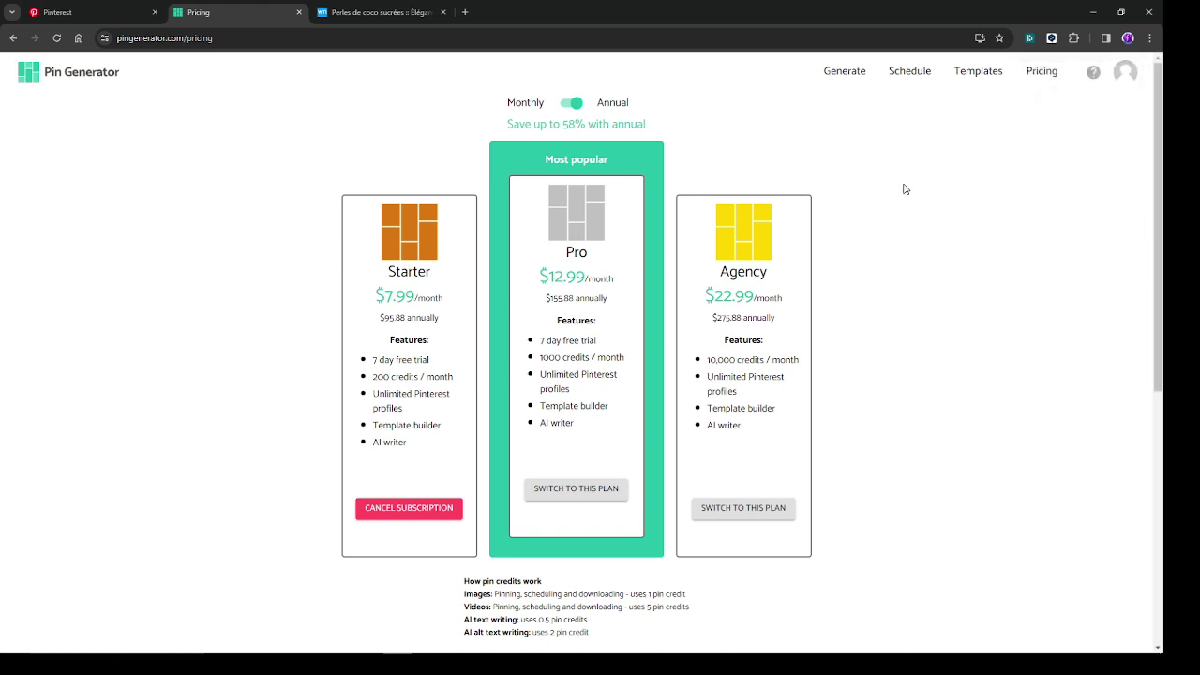
# Create a new template using the Pinterest pin preset size
pyautogui.click(975, 76)
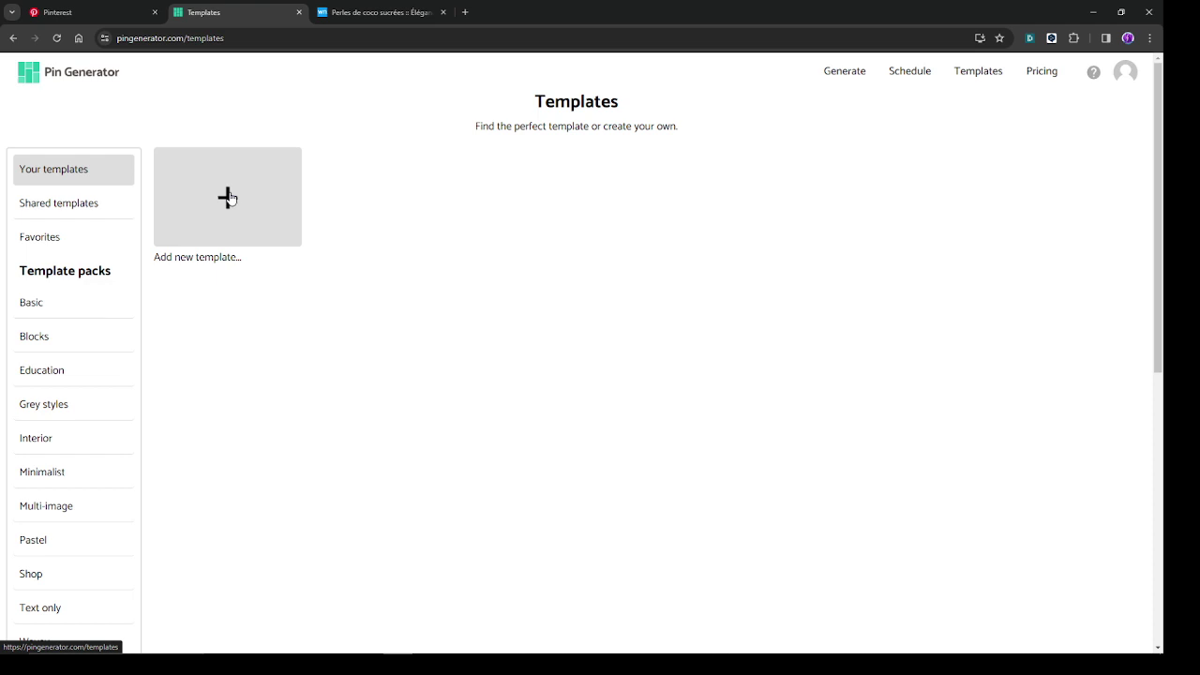
pyautogui.click(228, 197)
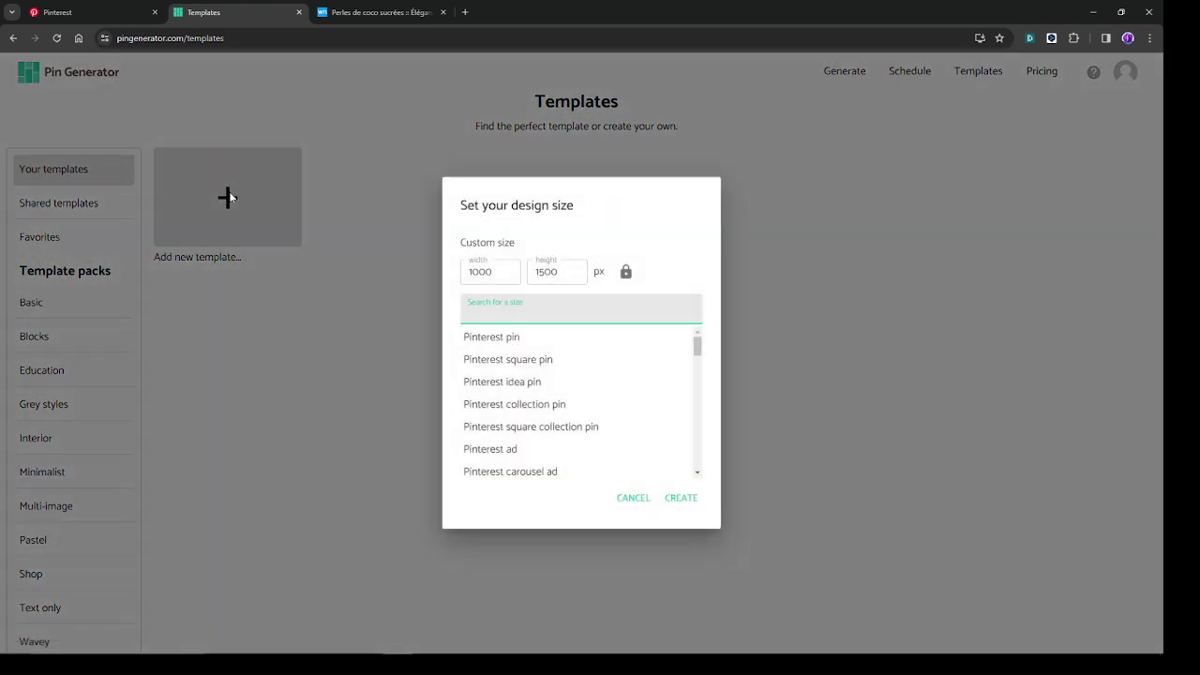
pyautogui.click(491, 340)
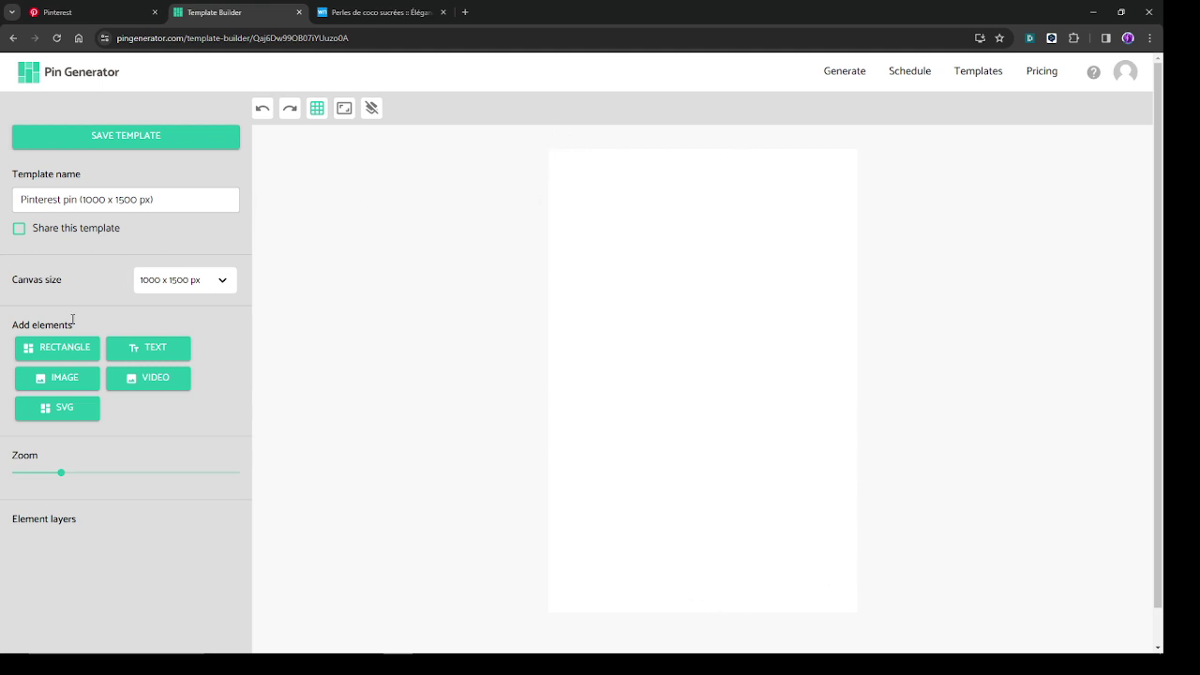
# Add an image element stretched over the whole 1000 x 1500 px canvas, save the template and return to the templates list
pyautogui.click(78, 378)
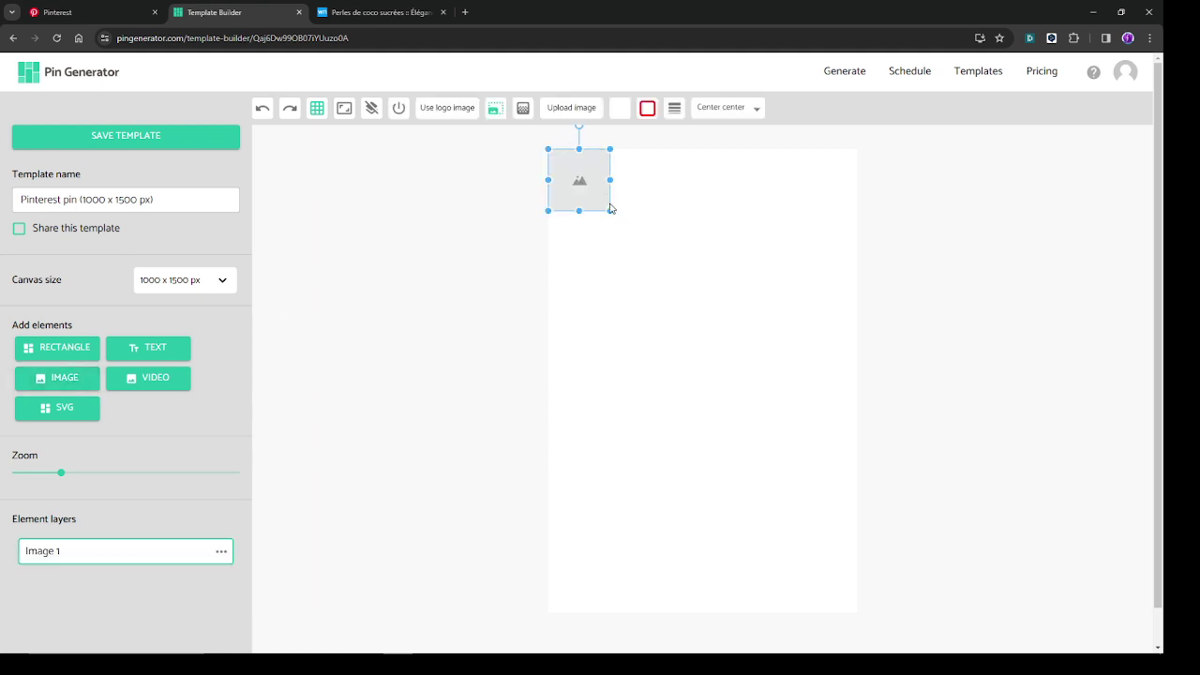
pyautogui.moveTo(610, 210); pyautogui.dragTo(855, 610)
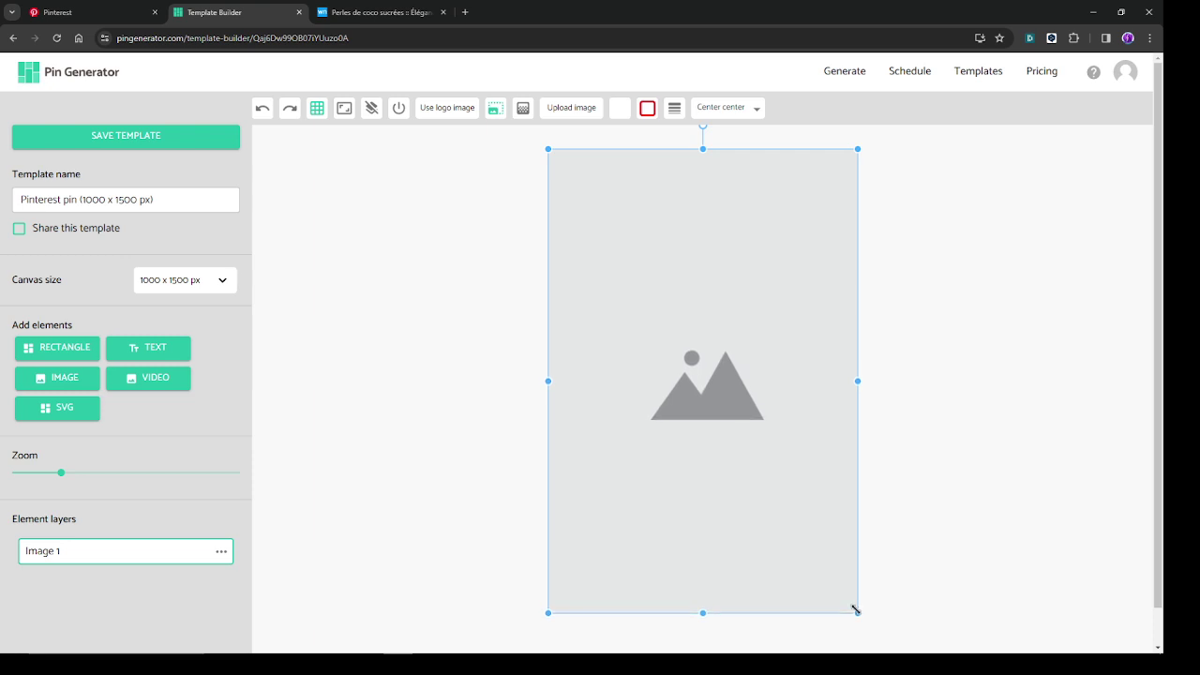
pyautogui.click(969, 437)
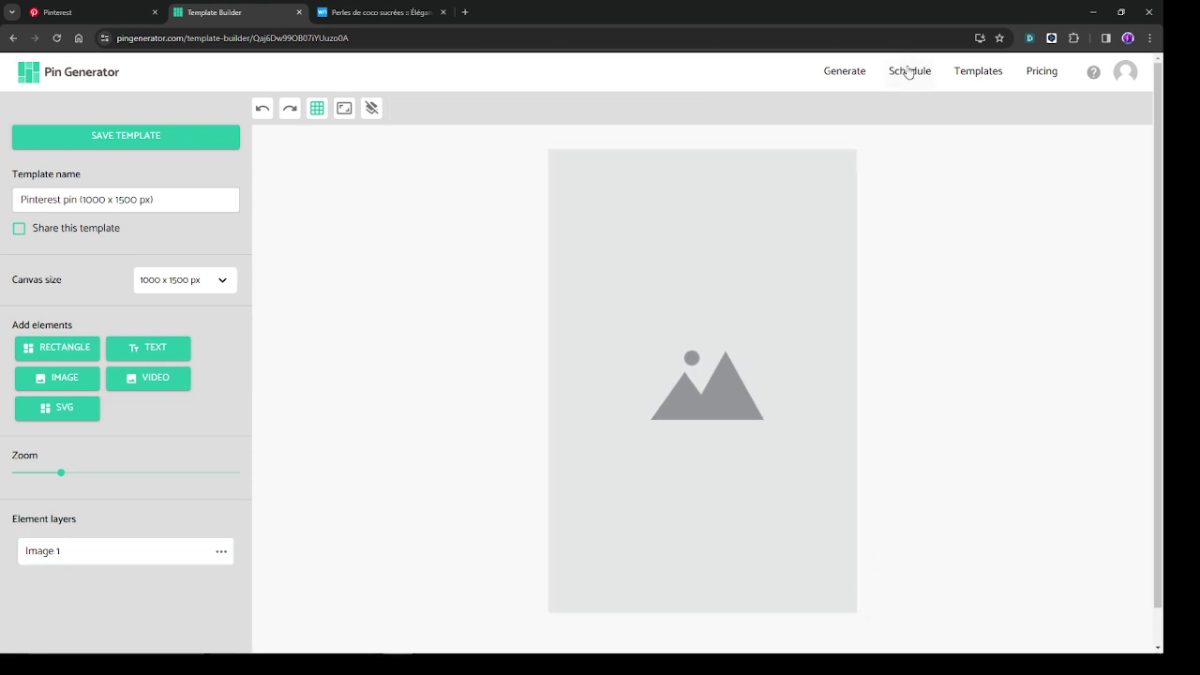
pyautogui.click(81, 137)
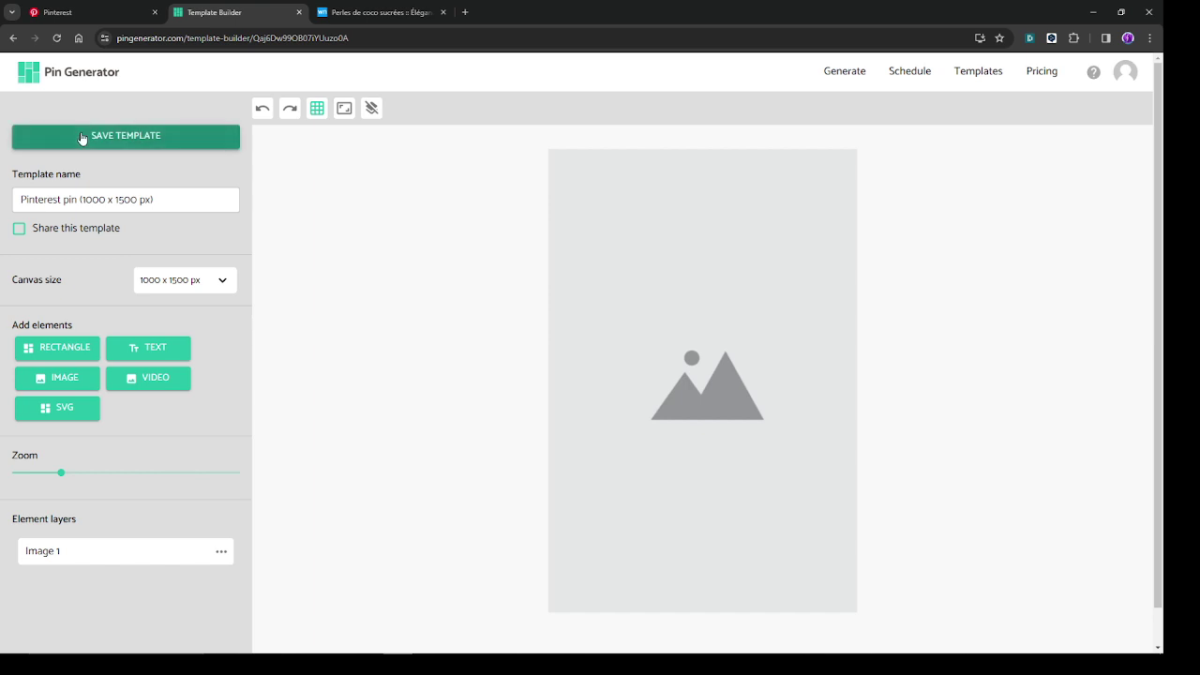
pyautogui.click(962, 74)
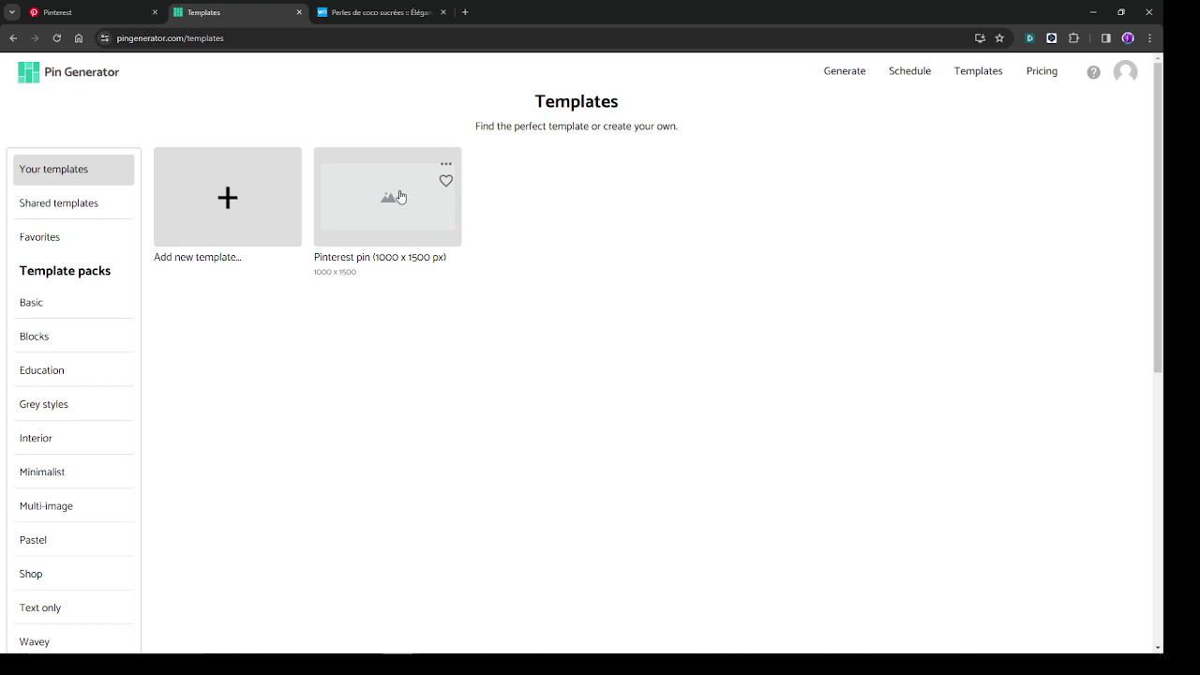
# In the pin generation page, select your Pinterest pin (1000 x 1500 px) template and turn on Randomize
pyautogui.click(838, 77)
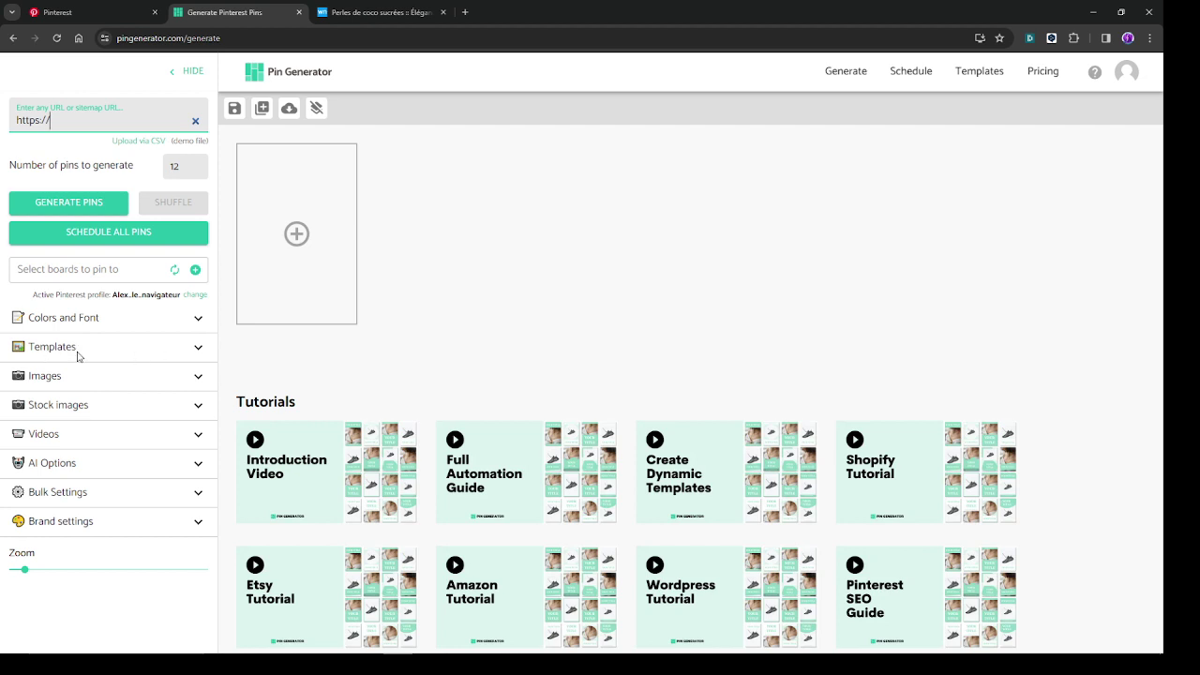
pyautogui.click(198, 347)
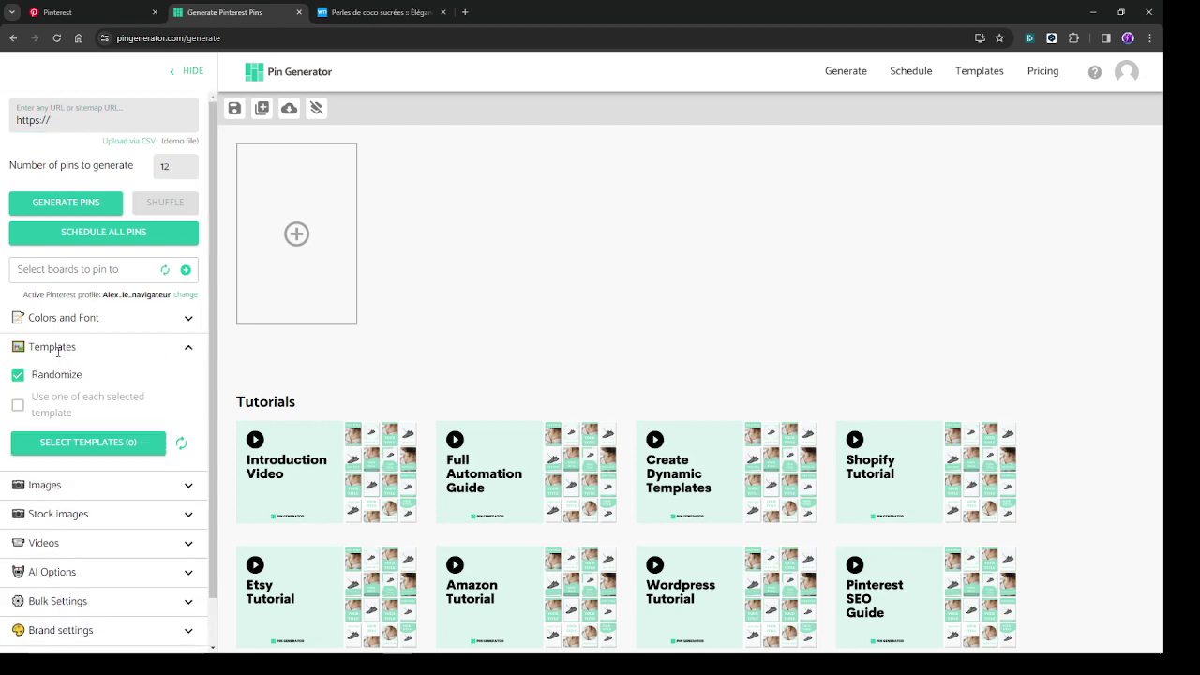
pyautogui.click(99, 445)
pyautogui.click(378, 206)
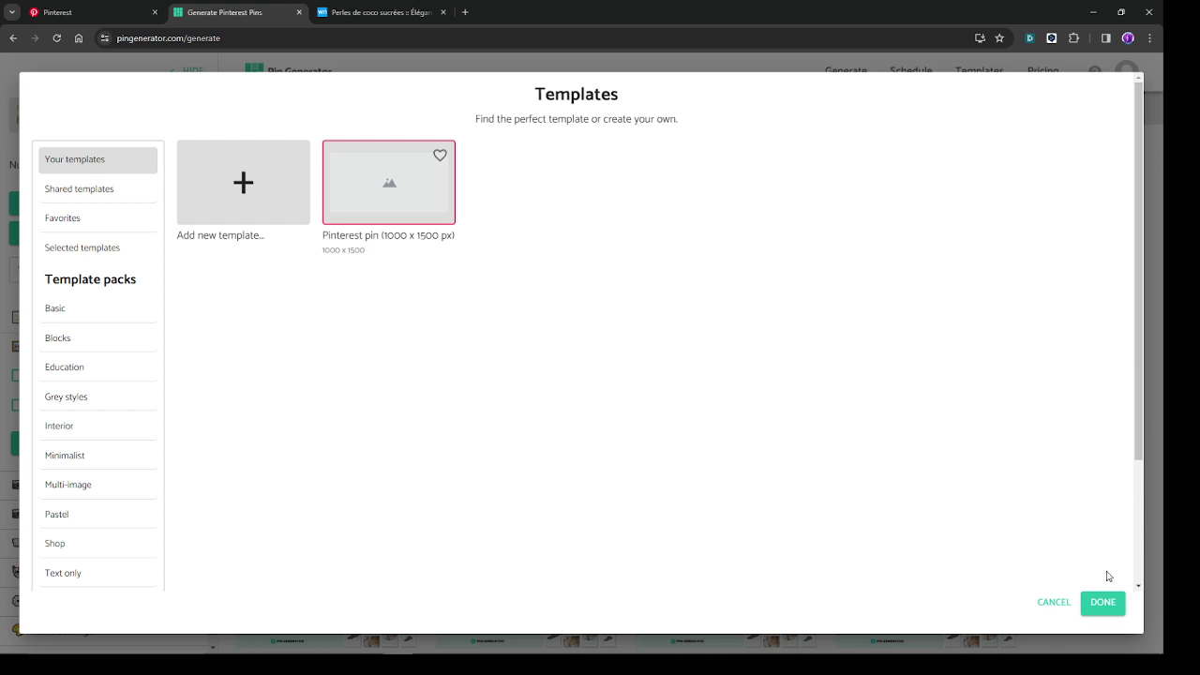
pyautogui.click(1103, 602)
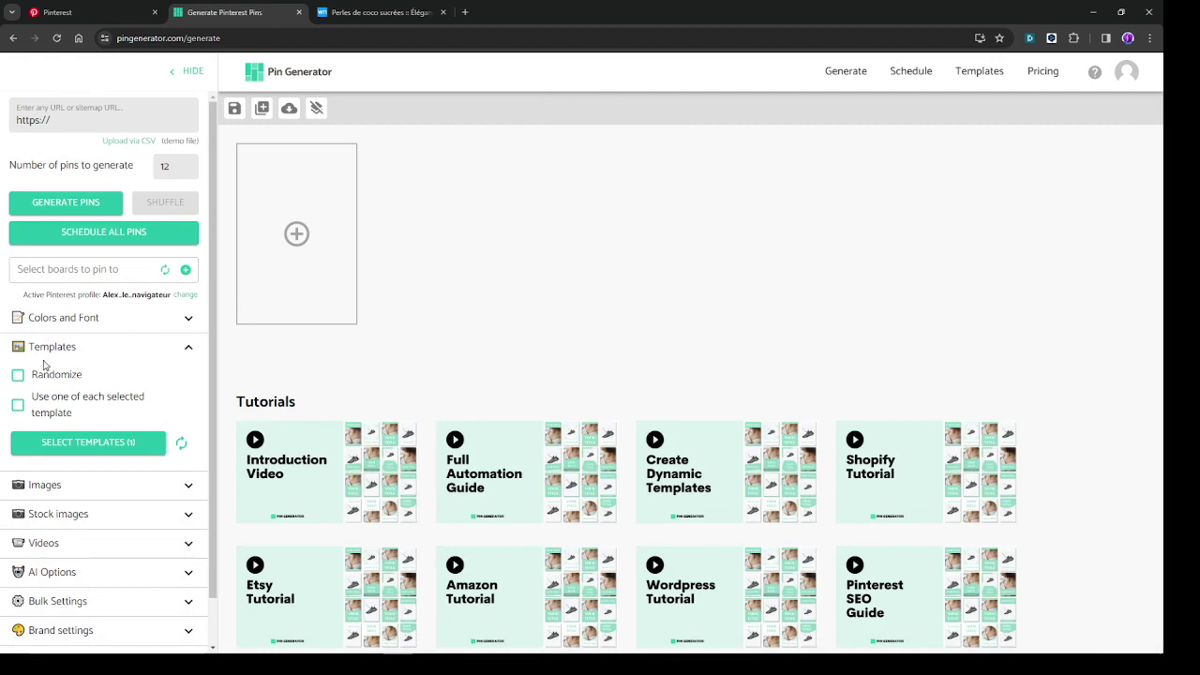
pyautogui.click(17, 377)
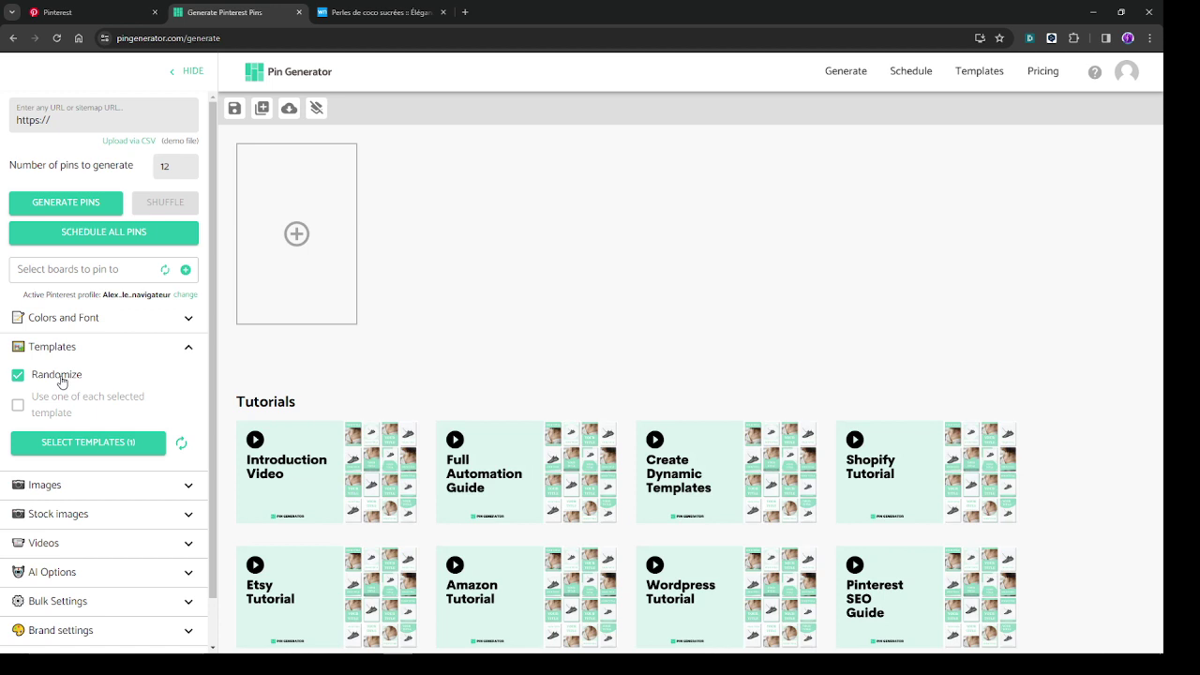
# Switch to the Webnode article "Perles de coco sucrées" and examine its pictures and recipe text
pyautogui.click(103, 119)
pyautogui.click(384, 12)
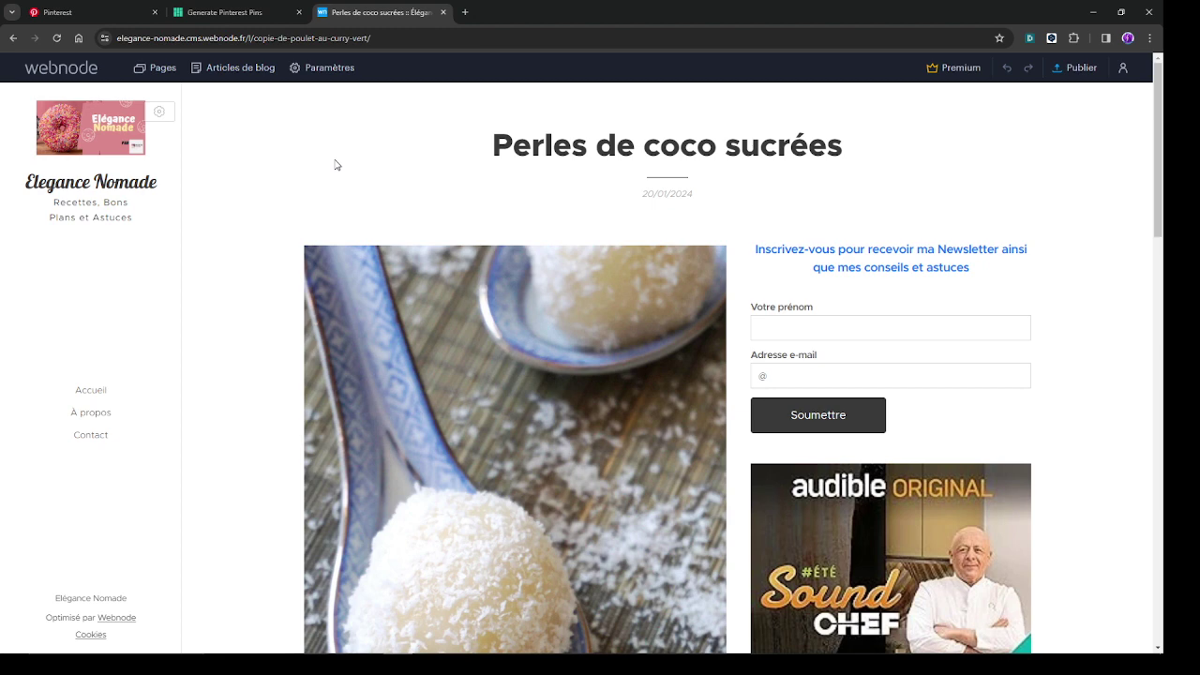
pyautogui.scroll(-2, 334, 164)
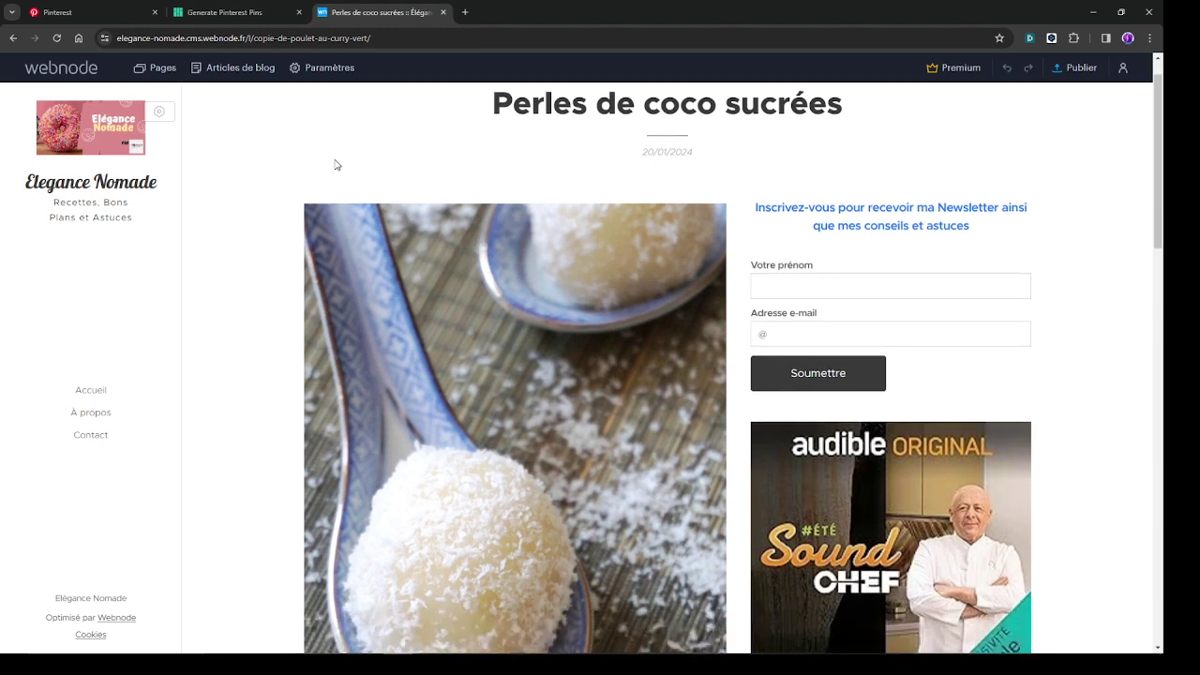
pyautogui.scroll(2, 334, 163)
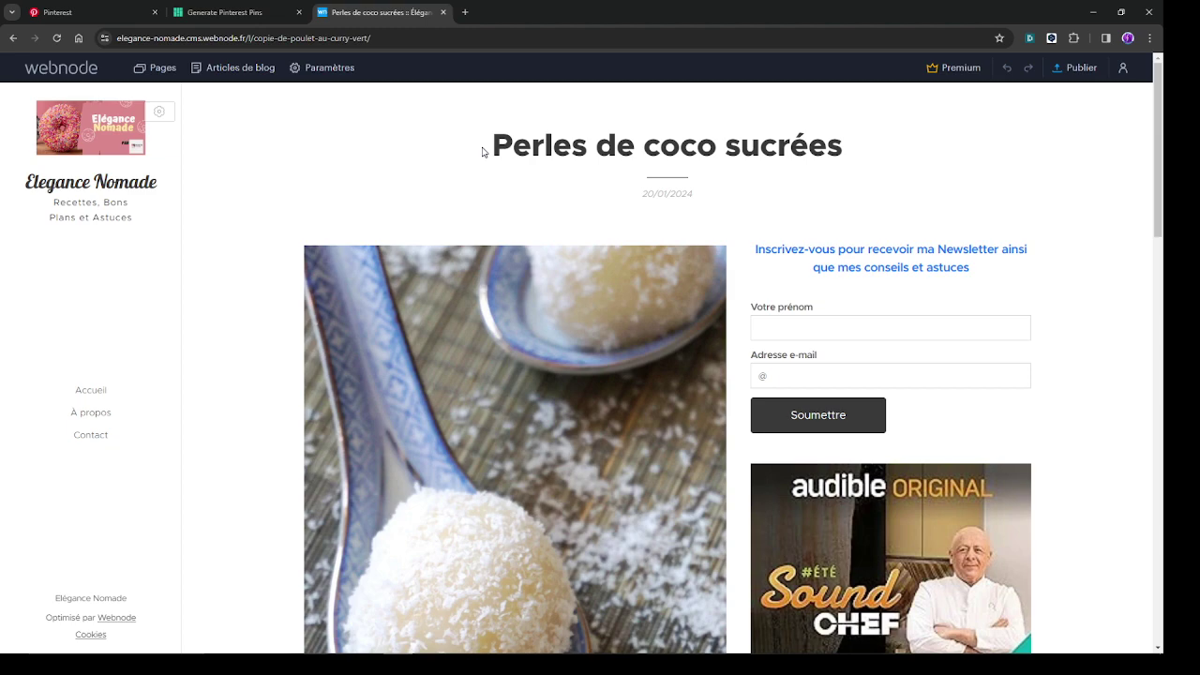
pyautogui.scroll(-6, 483, 152)
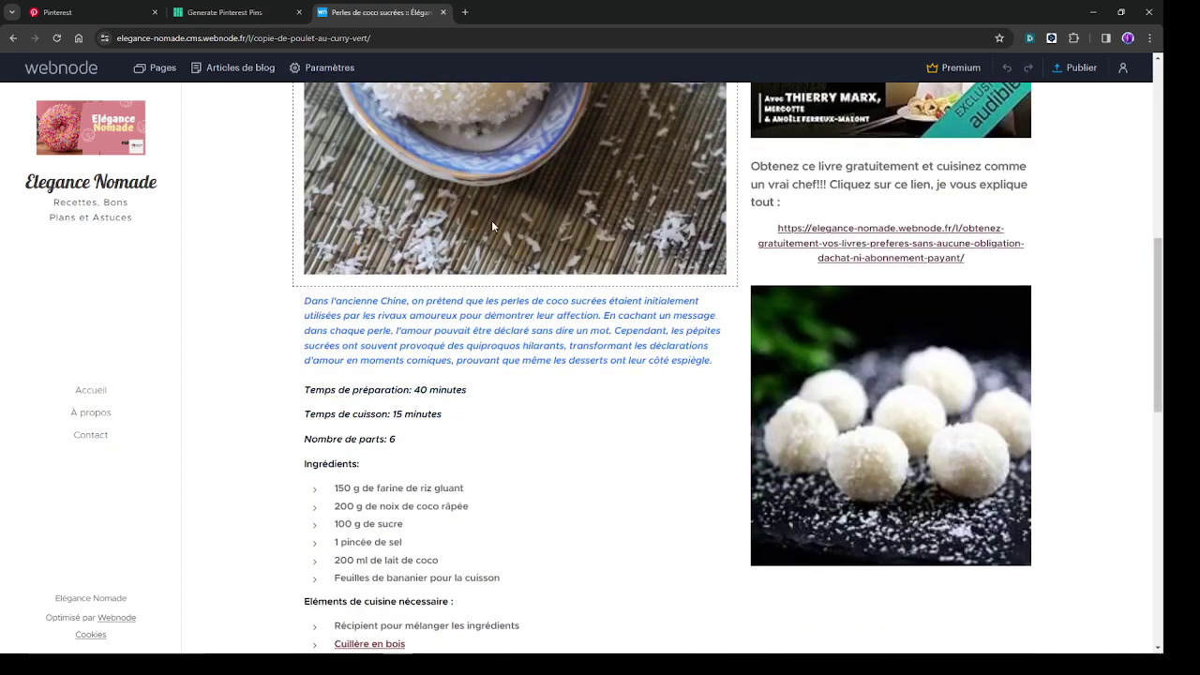
pyautogui.scroll(3, 491, 225)
pyautogui.scroll(-3, 495, 307)
pyautogui.scroll(-1, 495, 307)
pyautogui.scroll(-7, 836, 384)
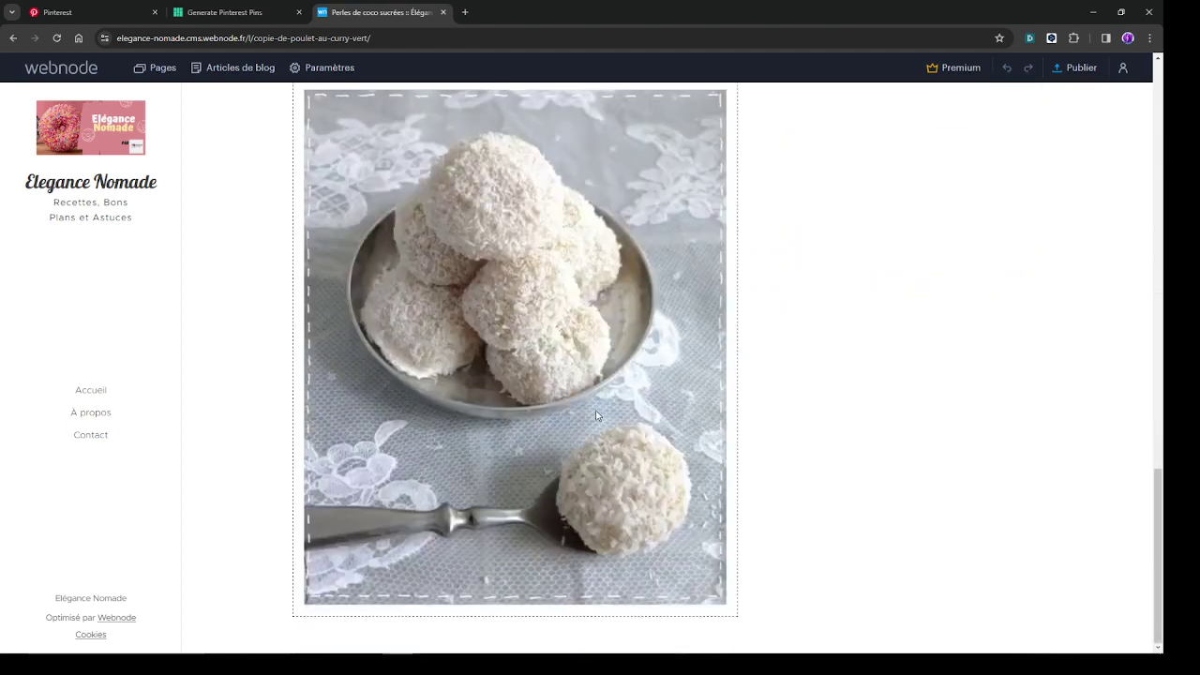
pyautogui.scroll(8, 838, 341)
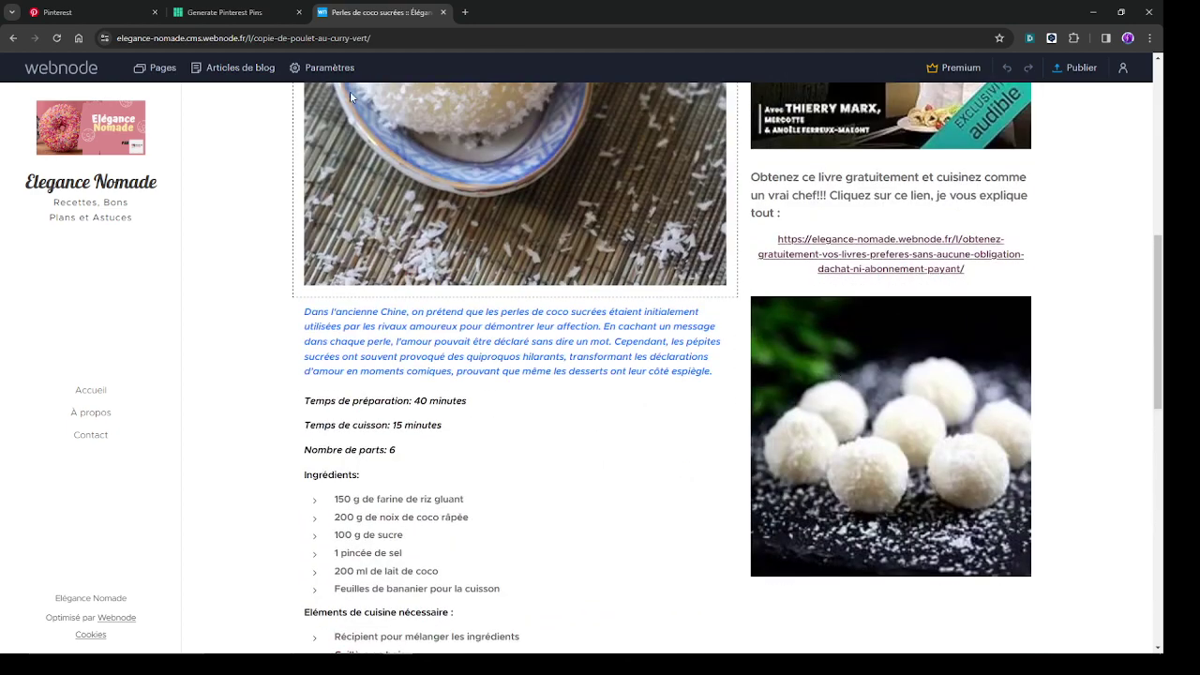
pyautogui.scroll(6, 433, 169)
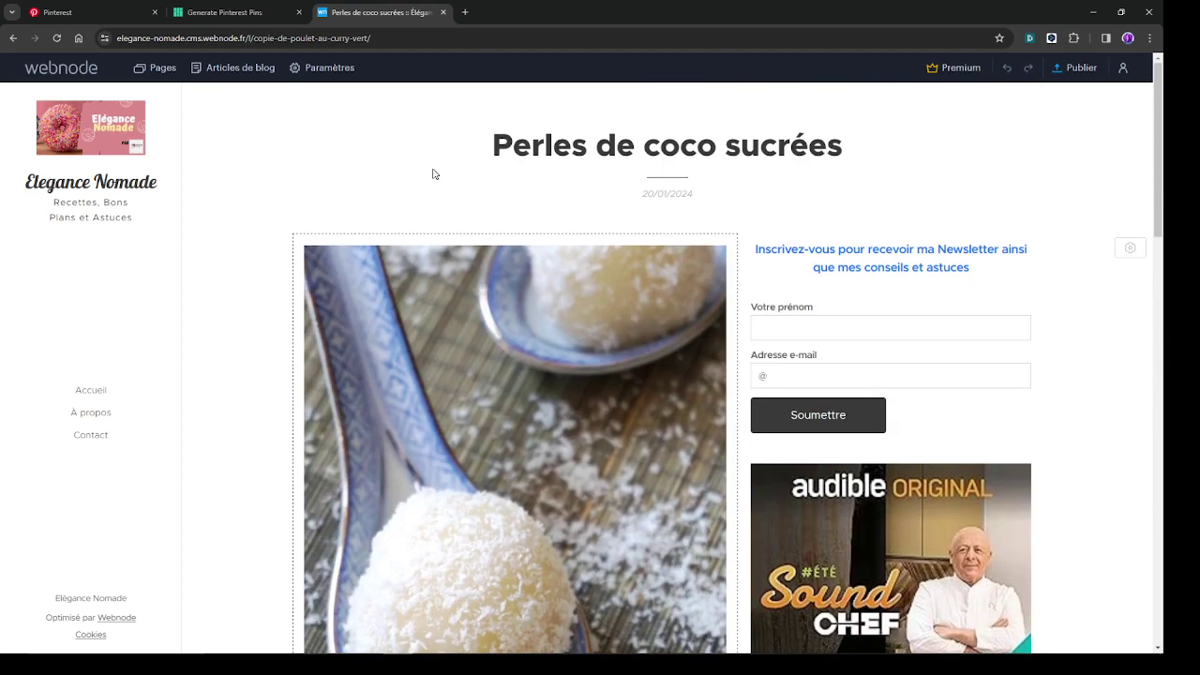
pyautogui.scroll(-1, 432, 174)
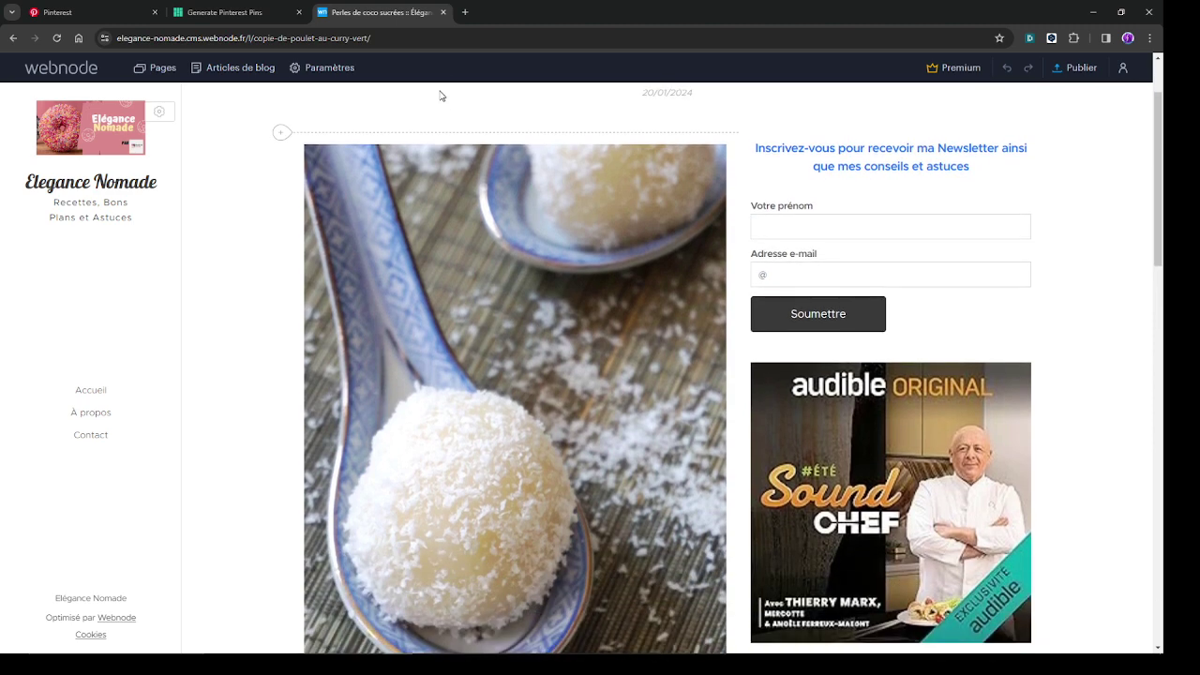
# Open Yahoo France in a new browser tab and search for "images perles de coco sucrées"
pyautogui.click(465, 12)
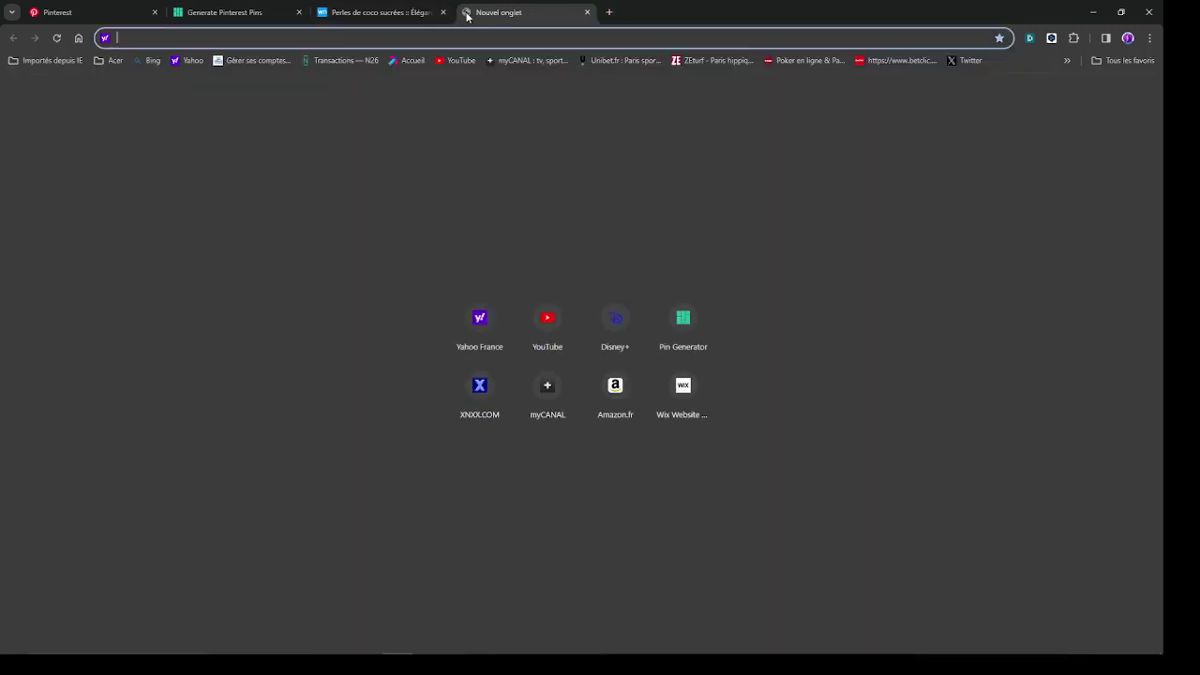
pyautogui.click(468, 316)
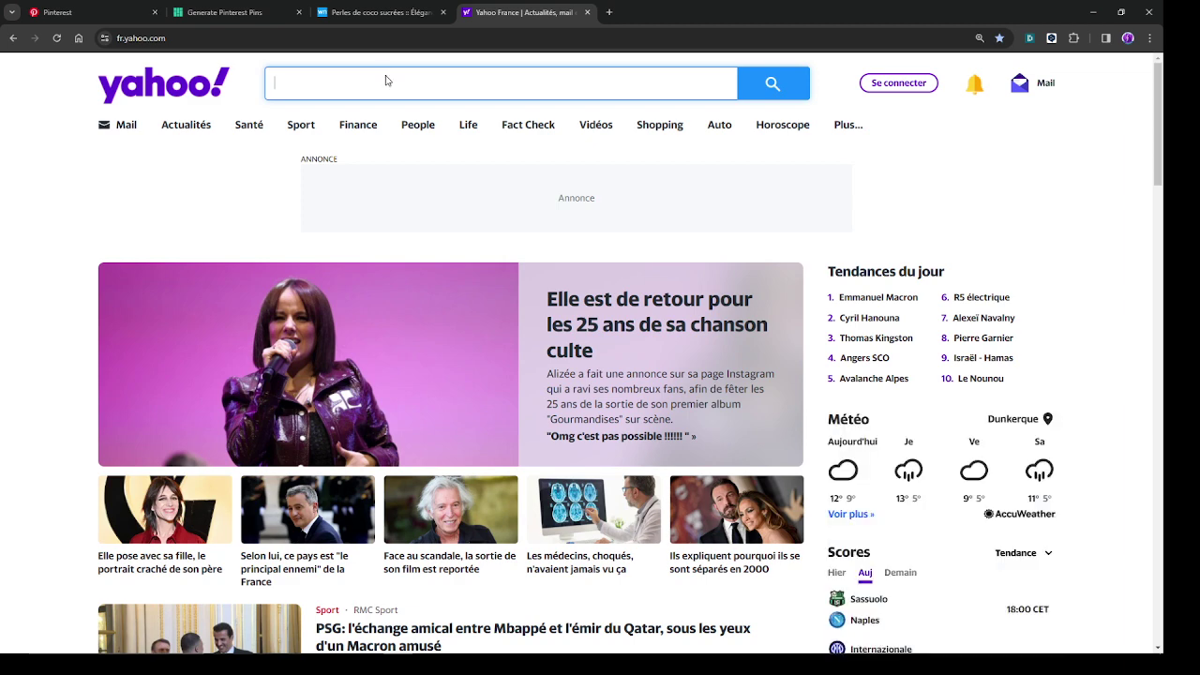
pyautogui.write('image')
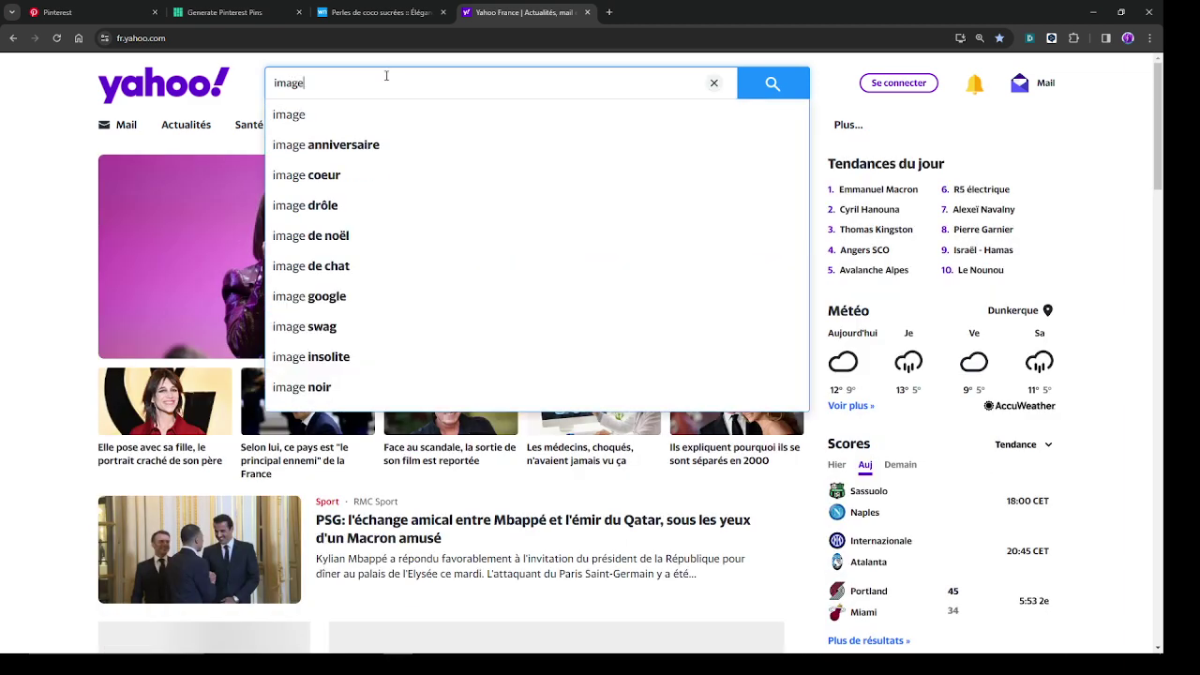
pyautogui.write('s bou')
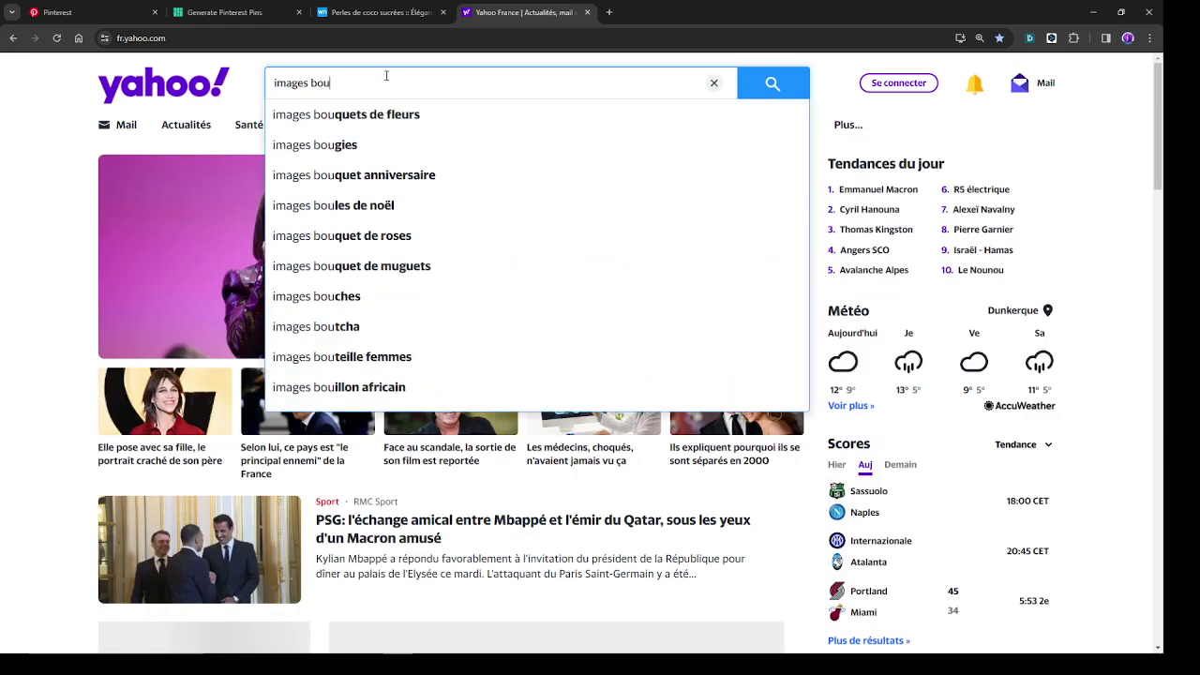
pyautogui.write('les de')
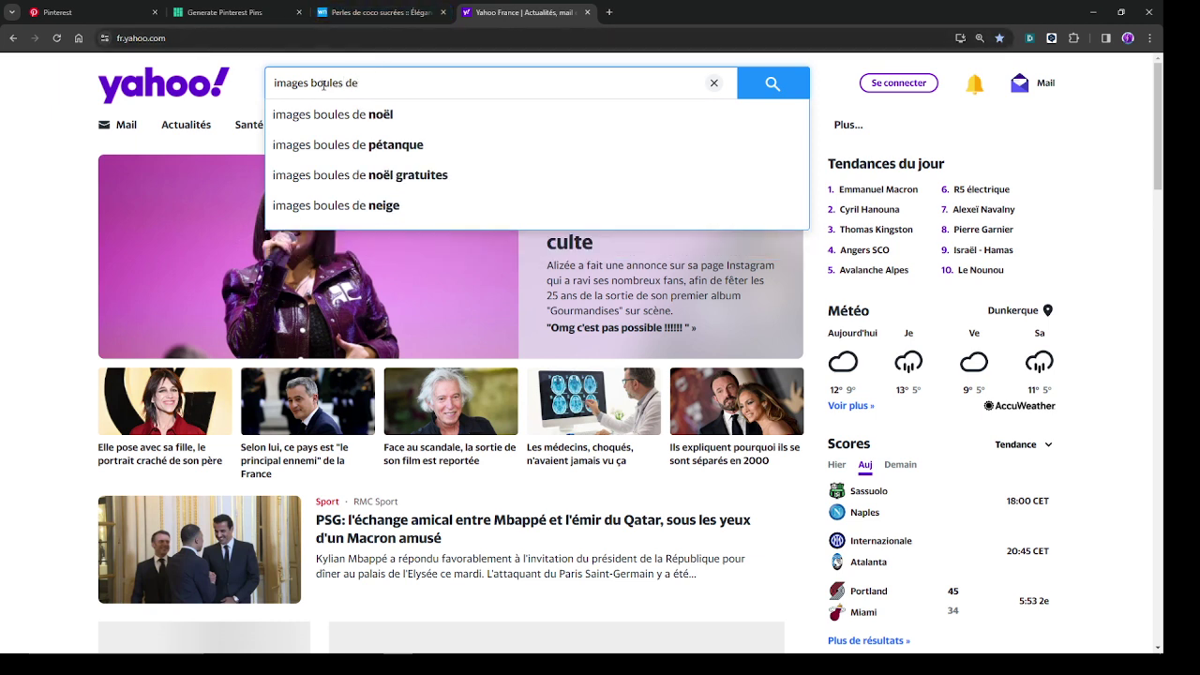
pyautogui.moveTo(311, 82); pyautogui.dragTo(380, 83)
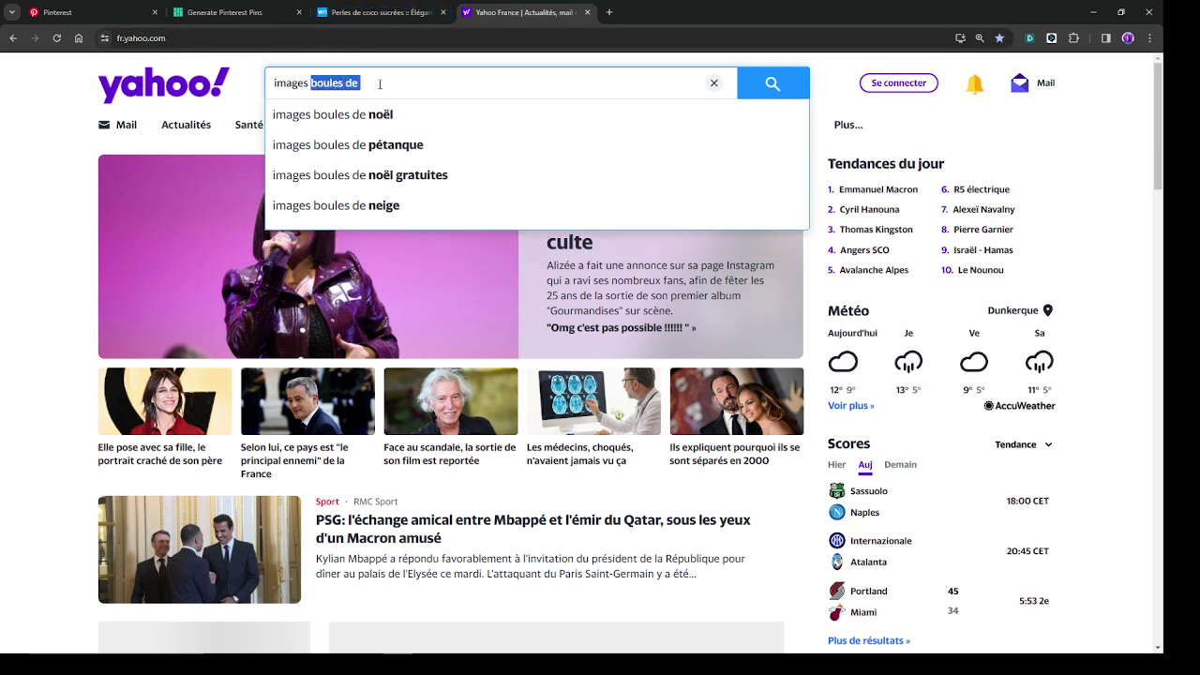
pyautogui.write('perles de')
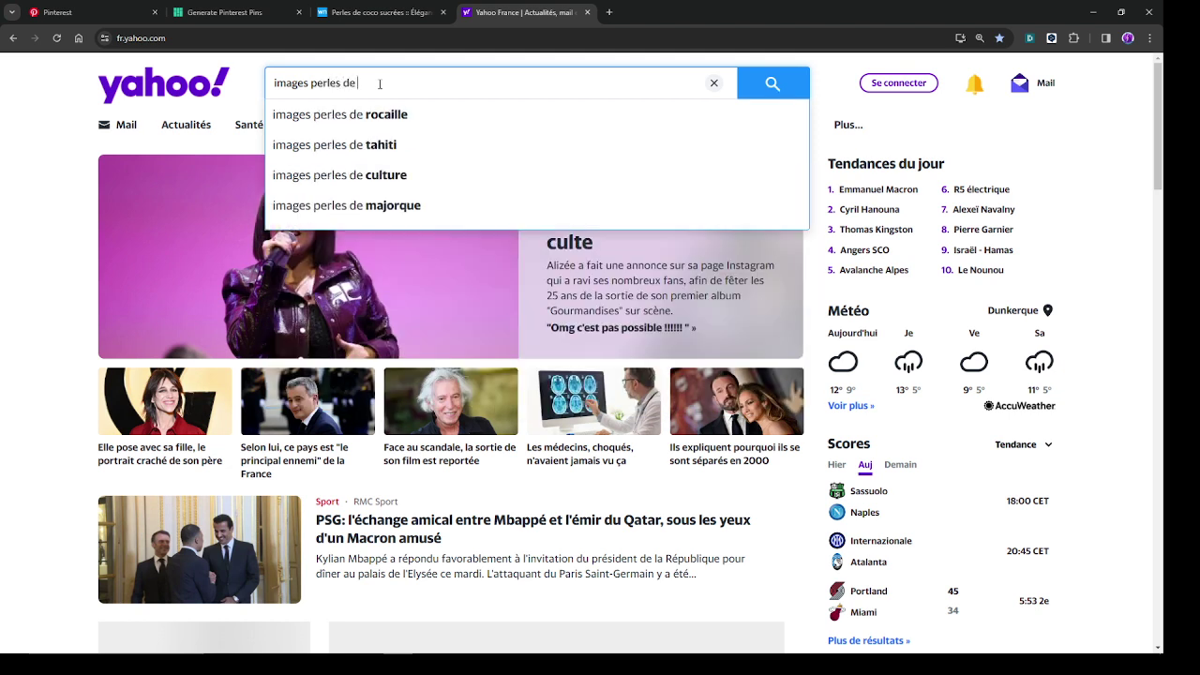
pyautogui.write(' coco sucr')
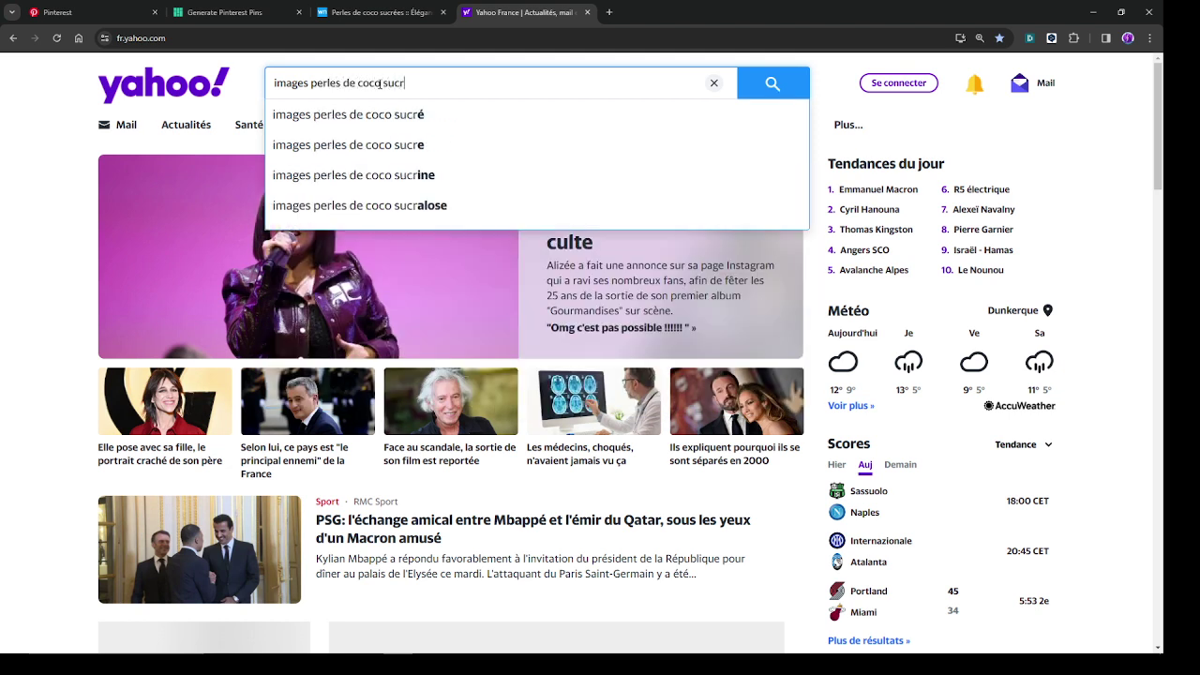
pyautogui.write('ées')
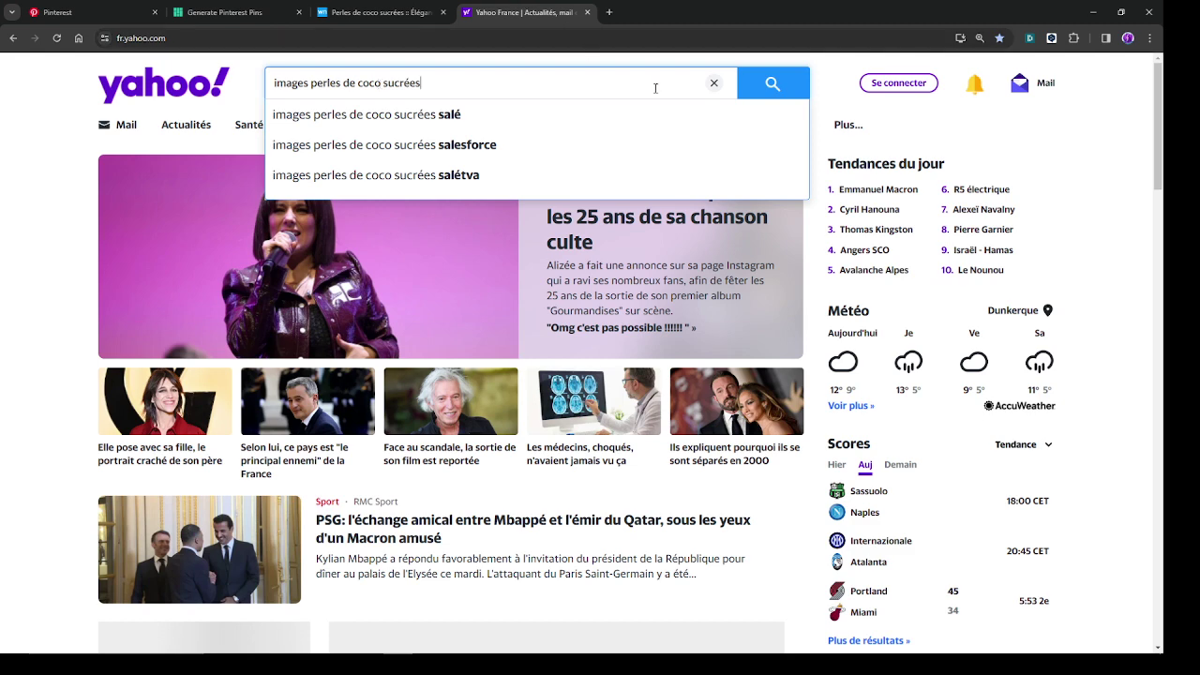
pyautogui.click(754, 82)
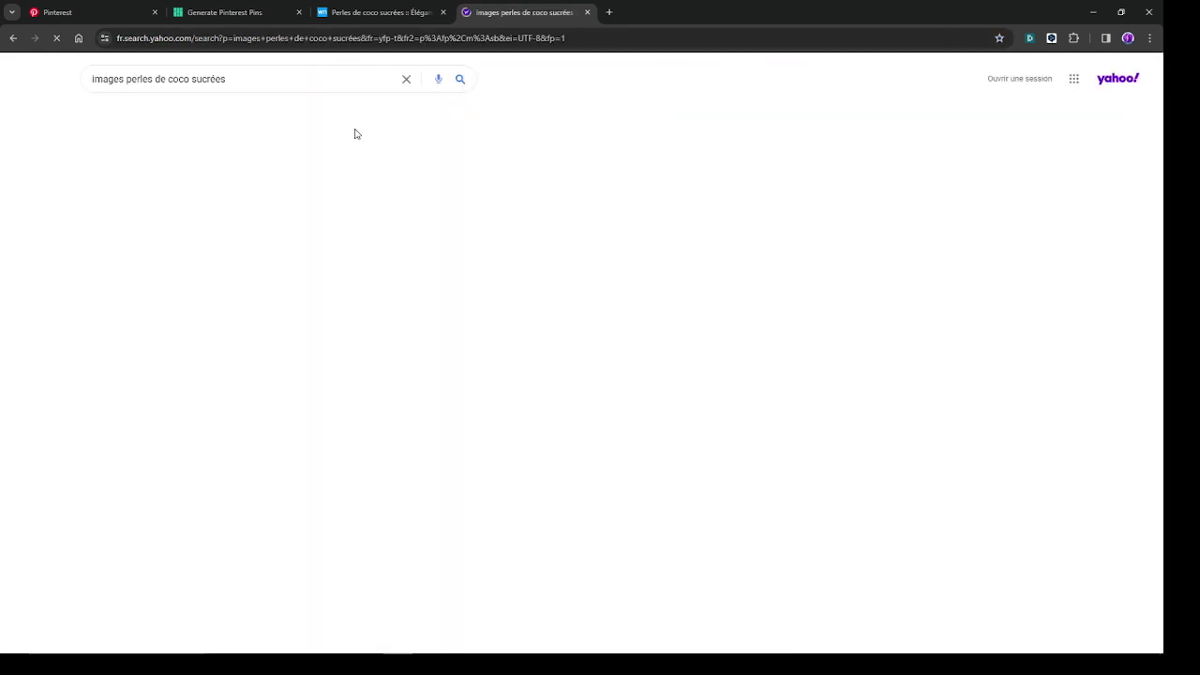
# Open the Yahoo image results for the search, filter them to Format portrait, and close both search pages
pyautogui.click(131, 399)
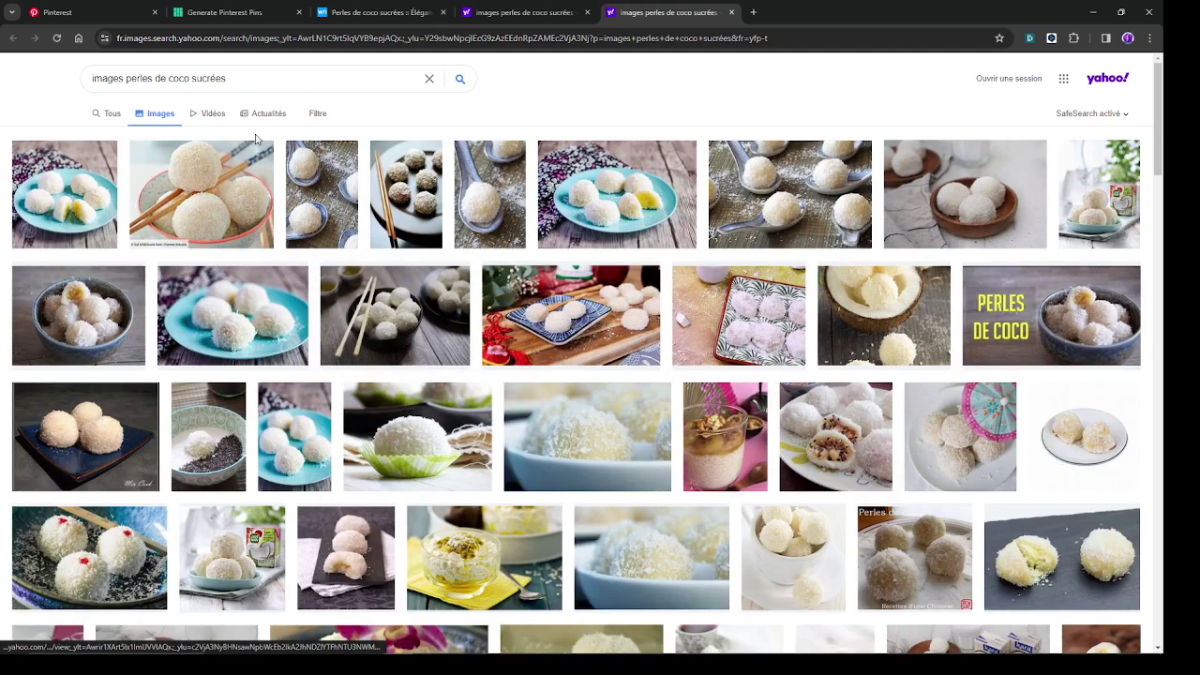
pyautogui.click(311, 116)
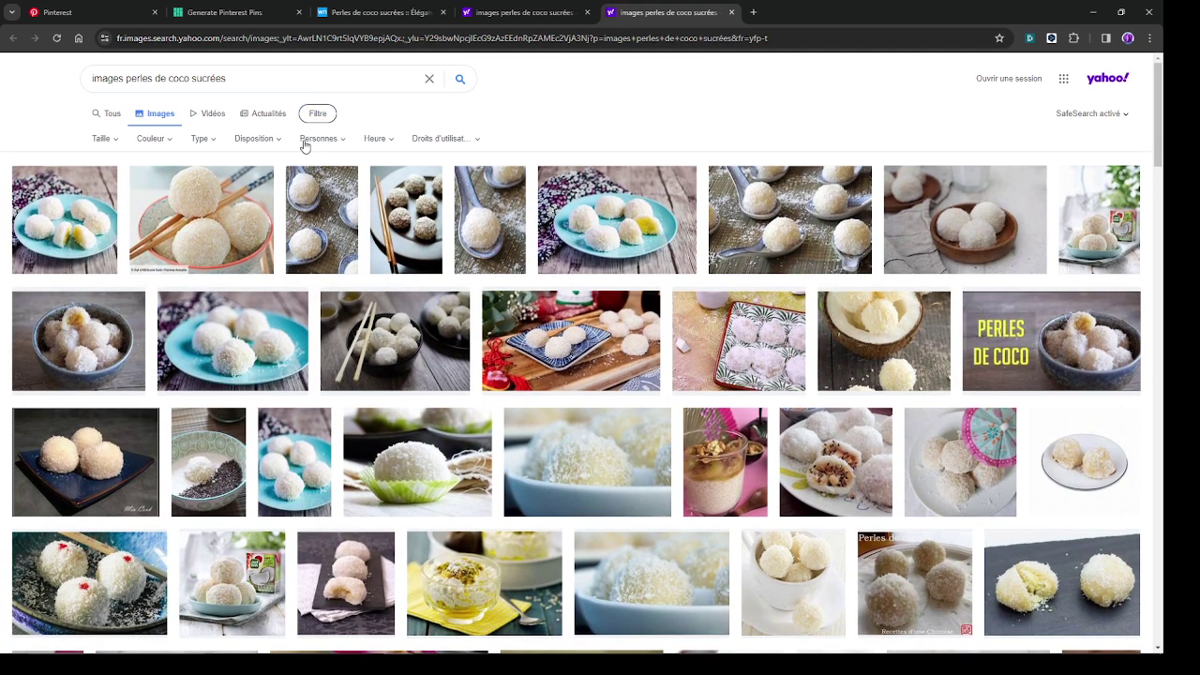
pyautogui.click(251, 140)
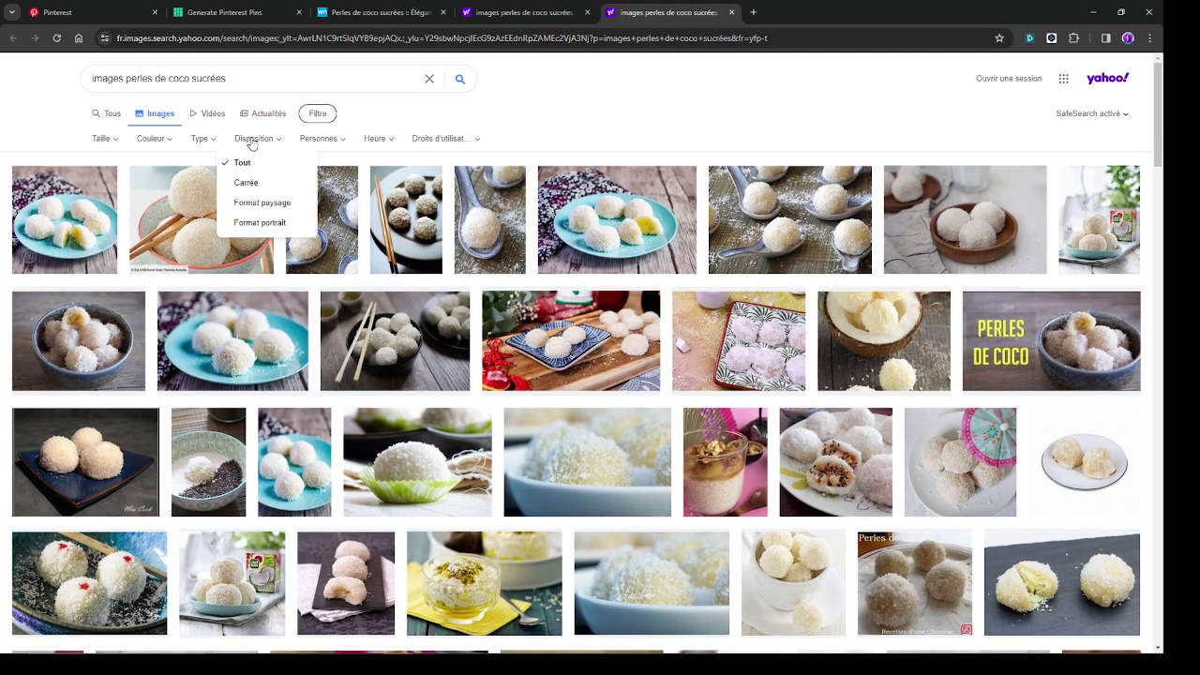
pyautogui.click(258, 223)
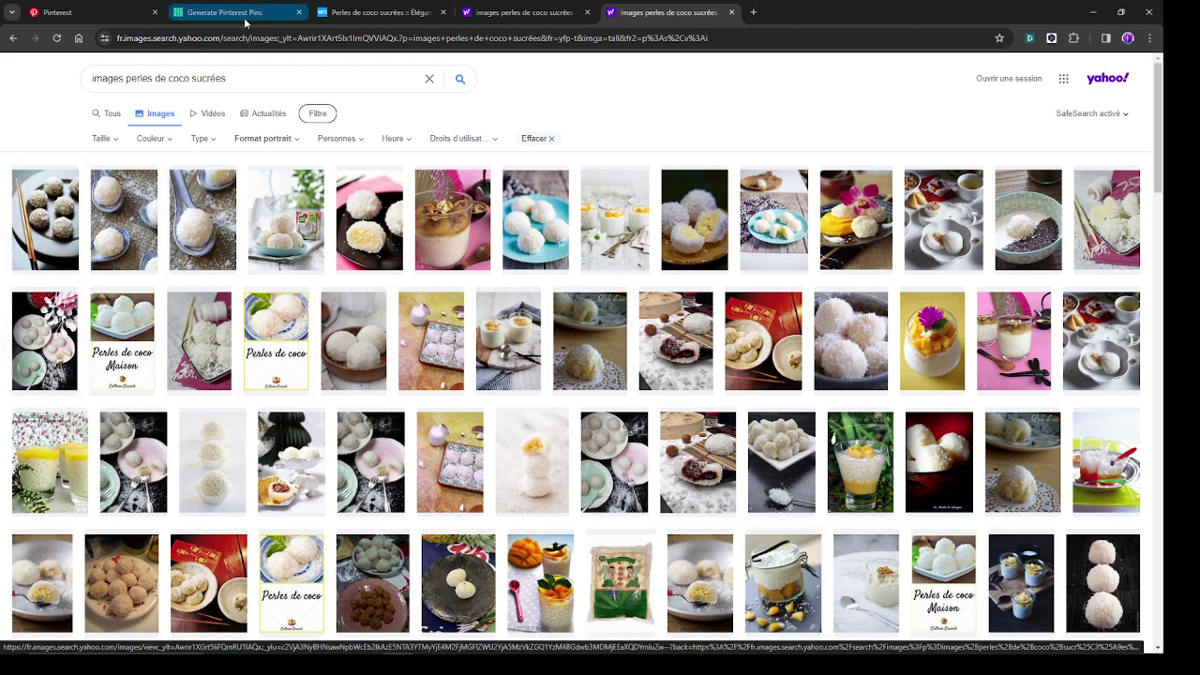
pyautogui.click(585, 13)
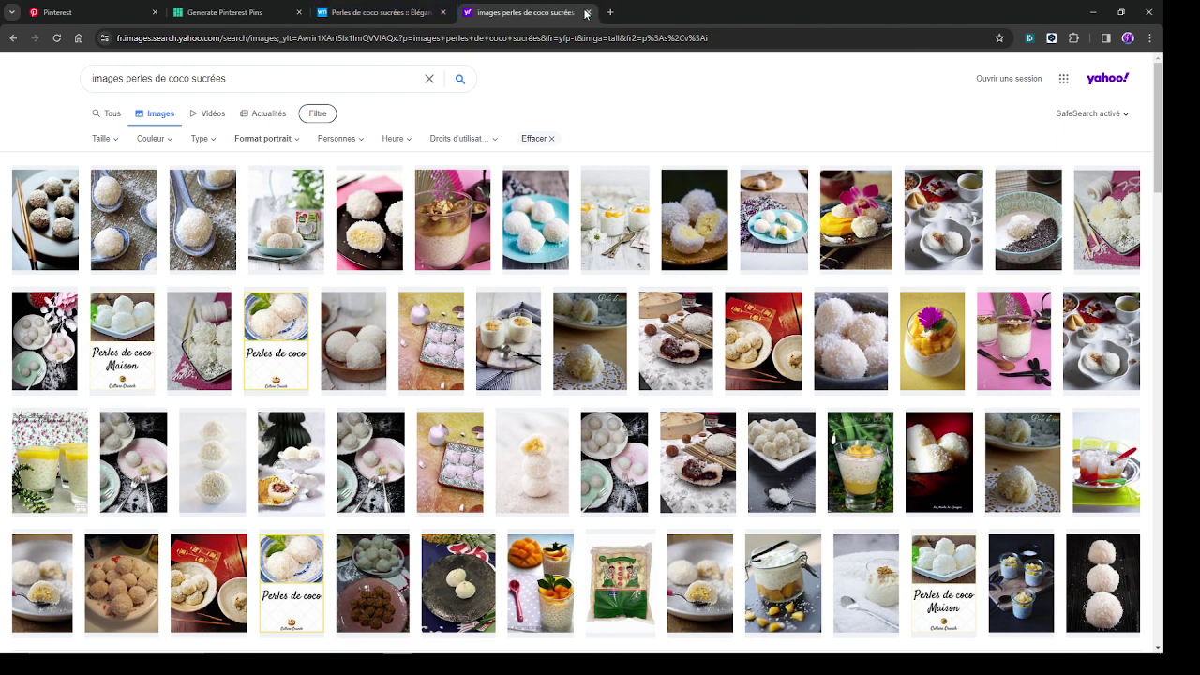
pyautogui.click(585, 13)
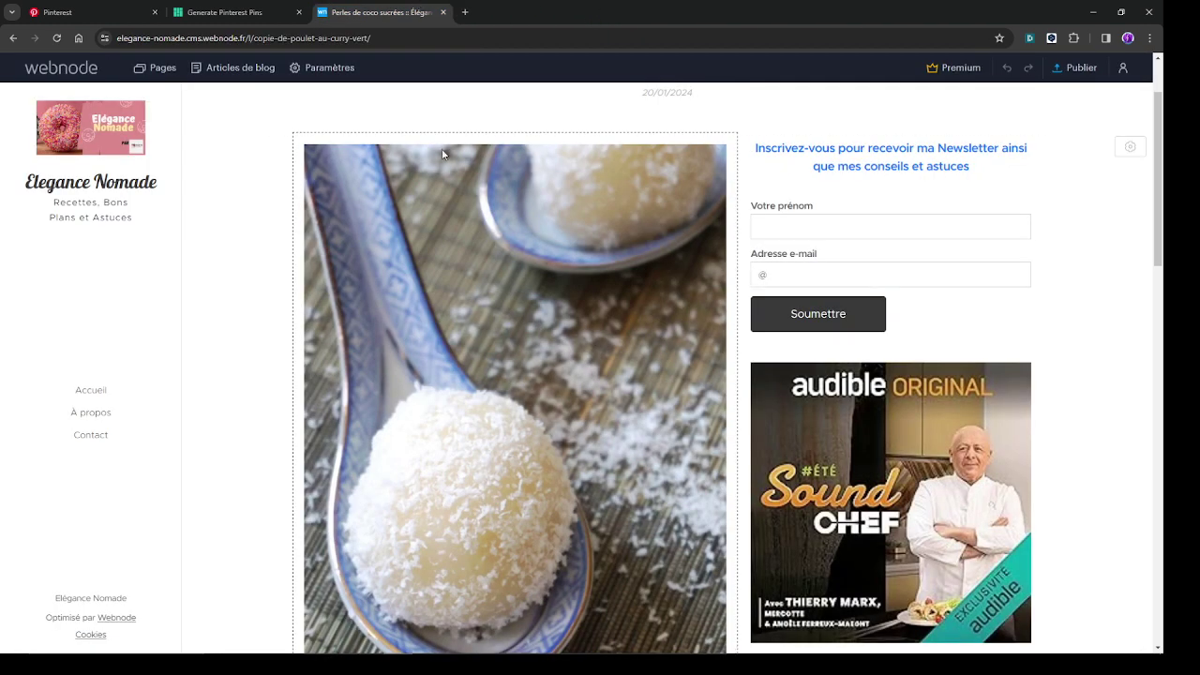
# Publish the Webnode site and copy the share link of the live "Perles de coco sucrées" article
pyautogui.click(1130, 75)
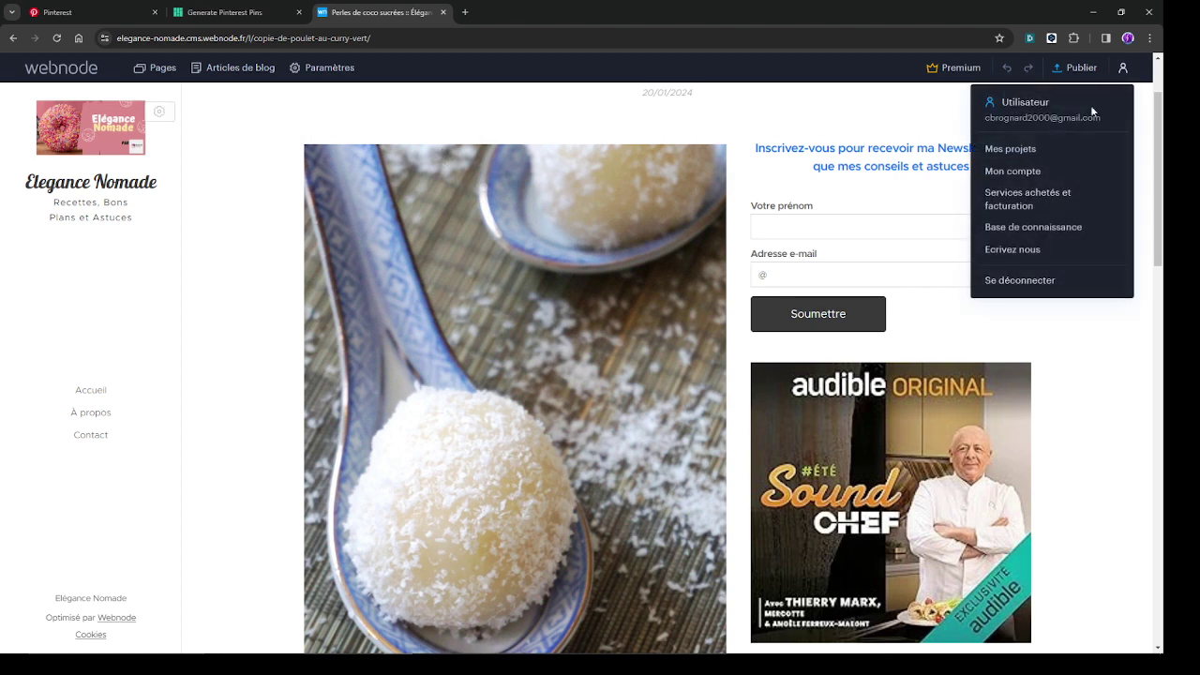
pyautogui.click(1081, 73)
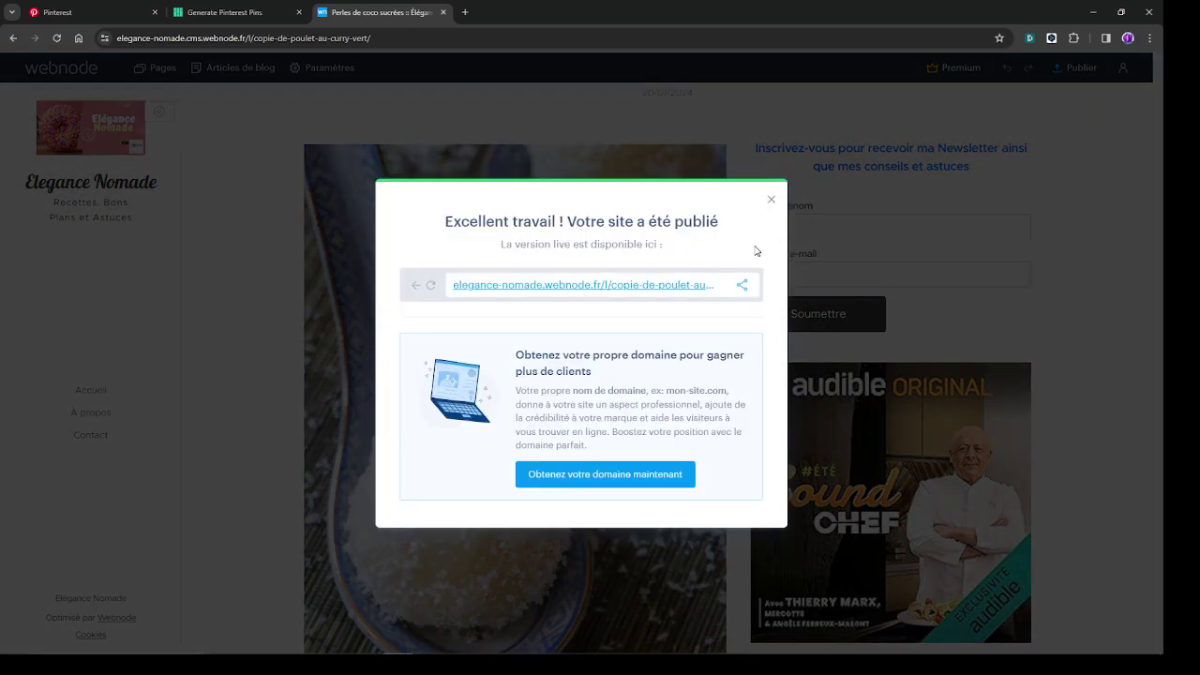
pyautogui.click(748, 291)
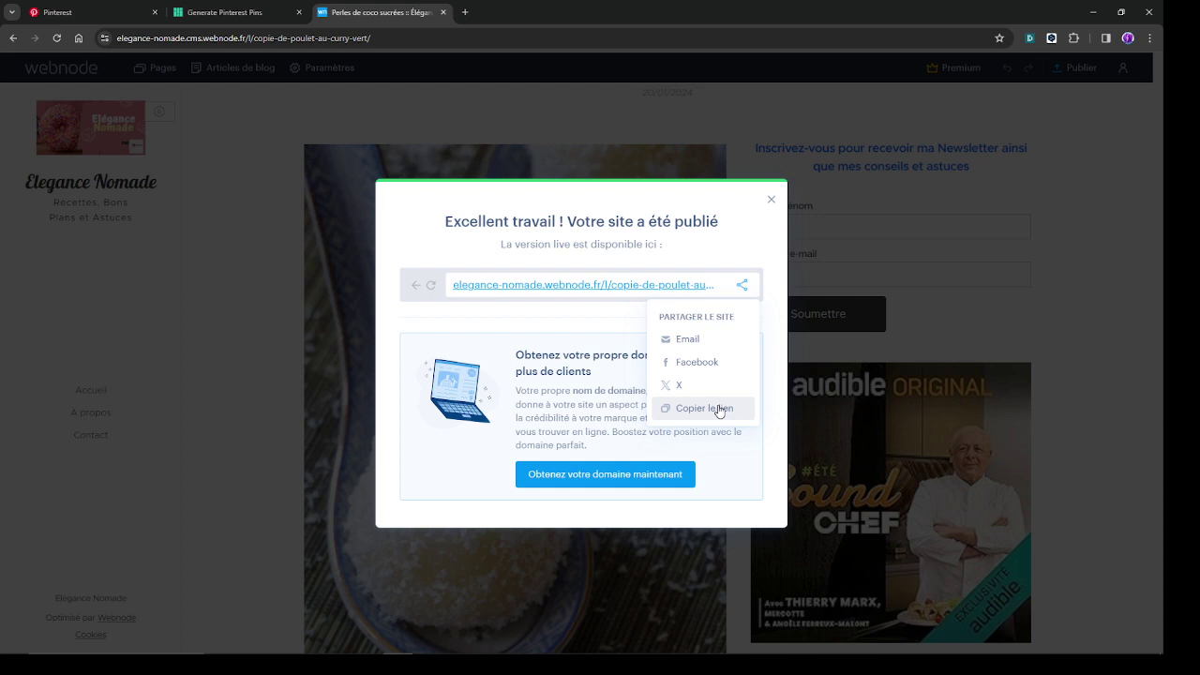
pyautogui.click(719, 408)
# Switch to Pin Generator and replace the whole content of the source URL field with the copied article link
pyautogui.click(218, 12)
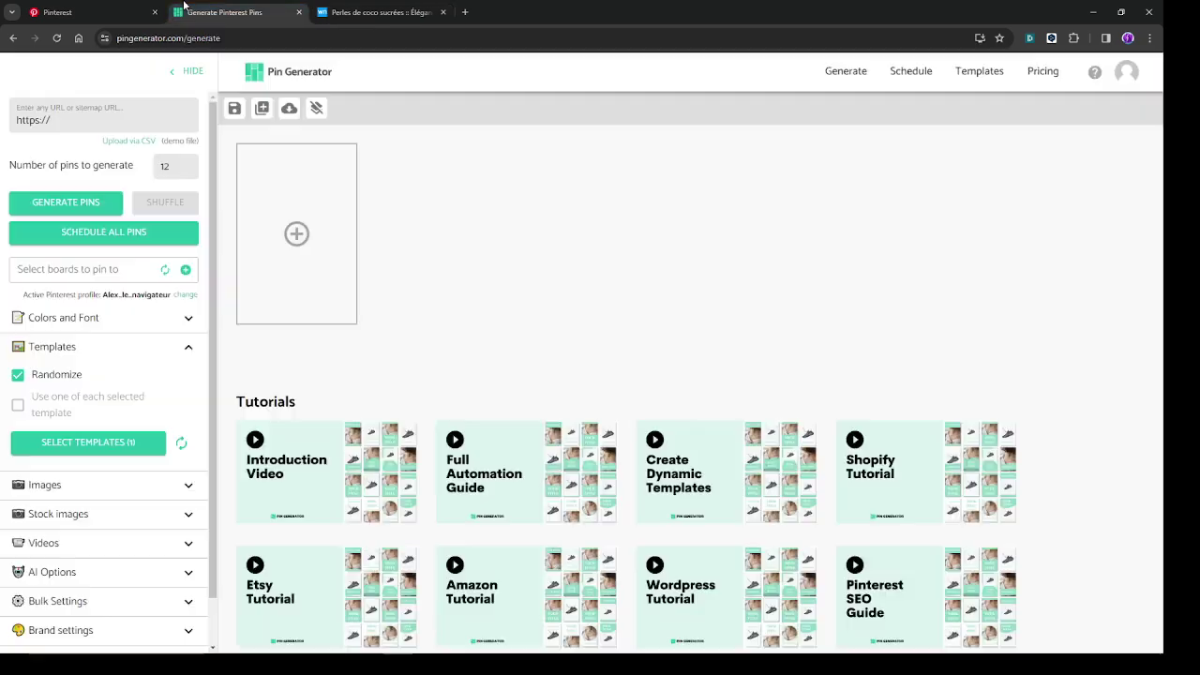
pyautogui.moveTo(112, 110); pyautogui.dragTo(2, 115)
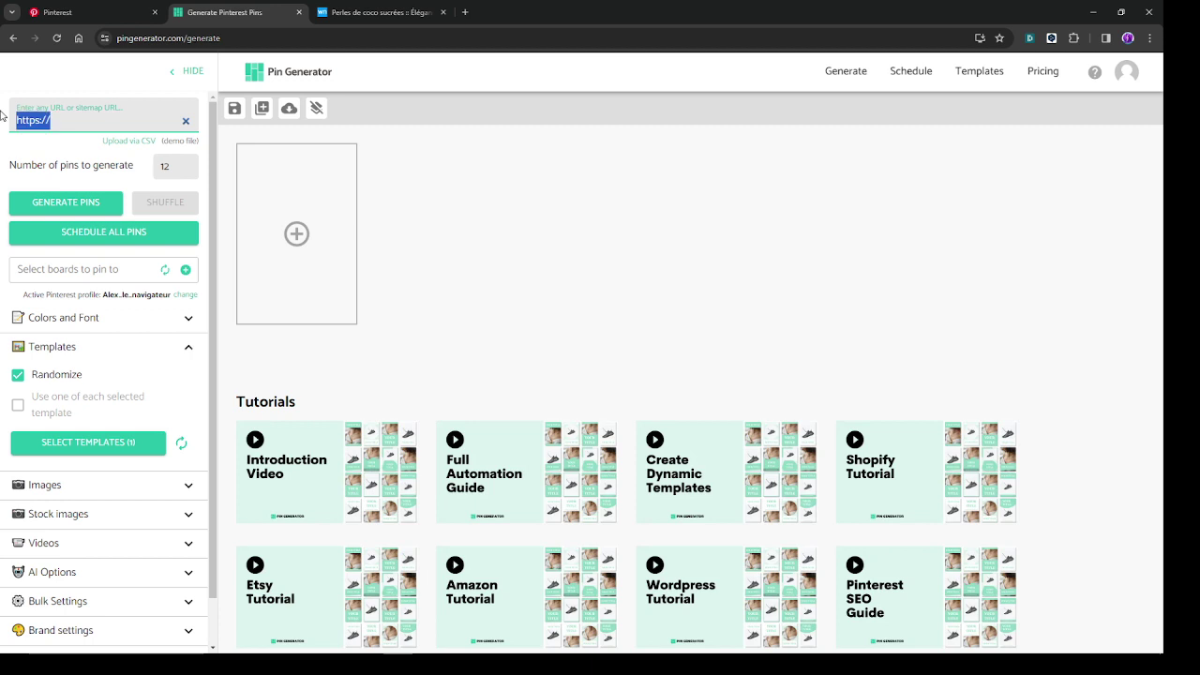
pyautogui.click(97, 114)
pyautogui.hotkey('ctrl', 'v')
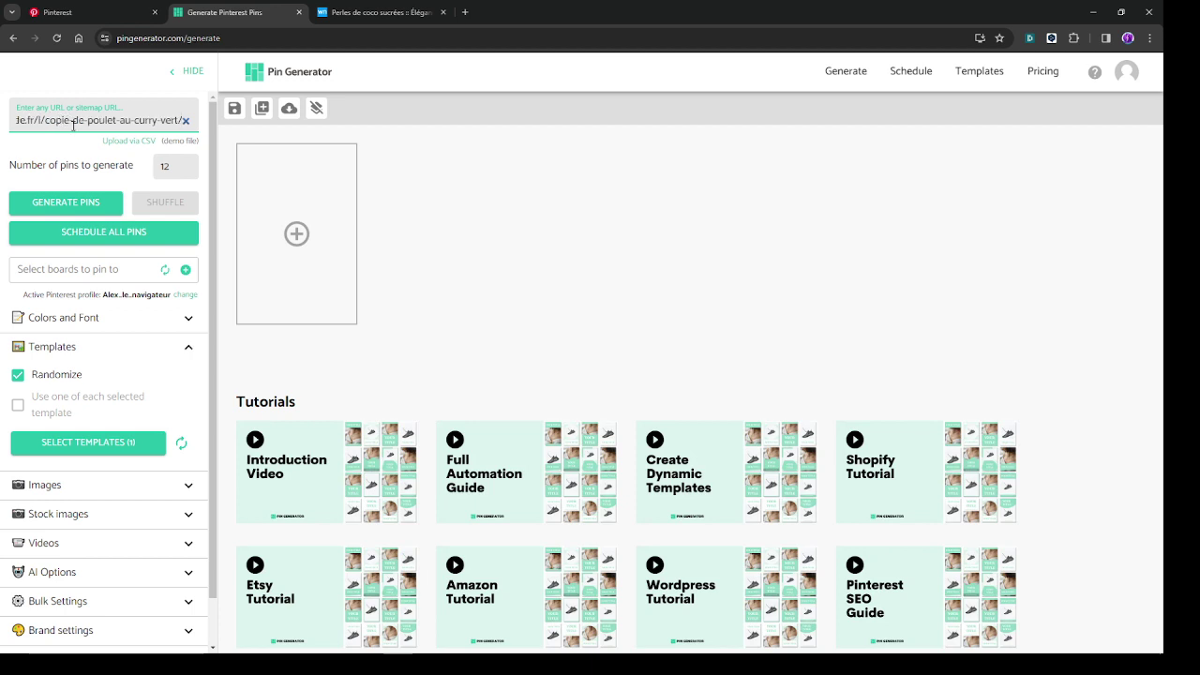
pyautogui.moveTo(75, 123); pyautogui.dragTo(24, 129)
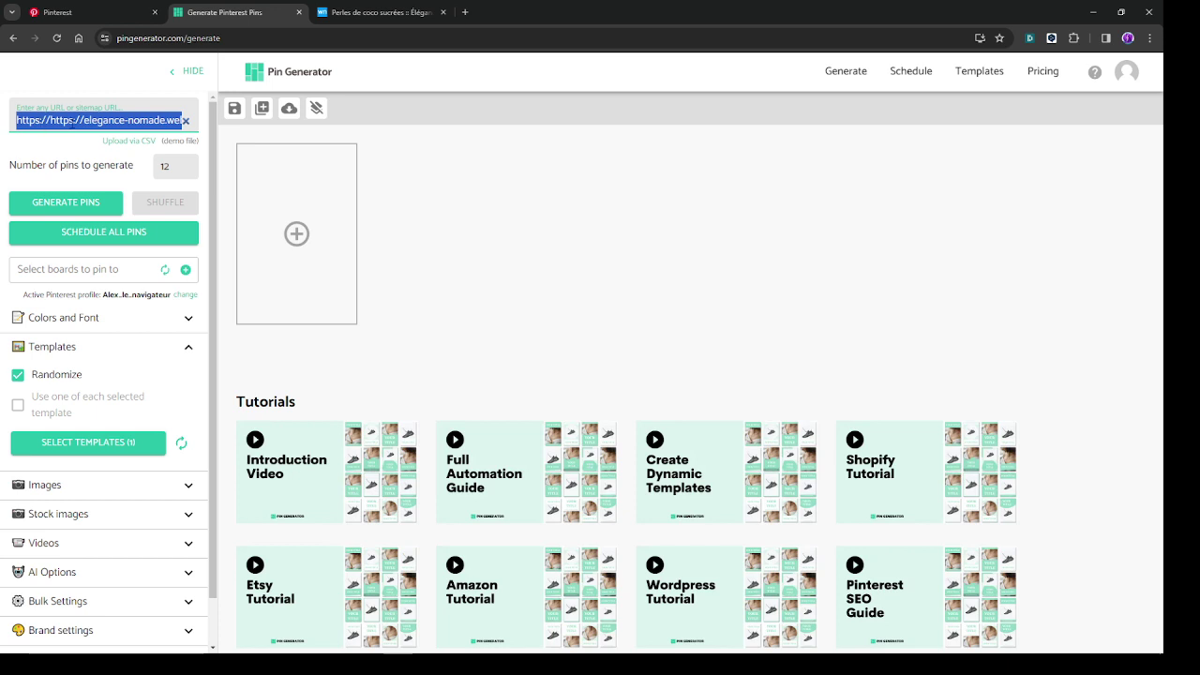
pyautogui.click(111, 121)
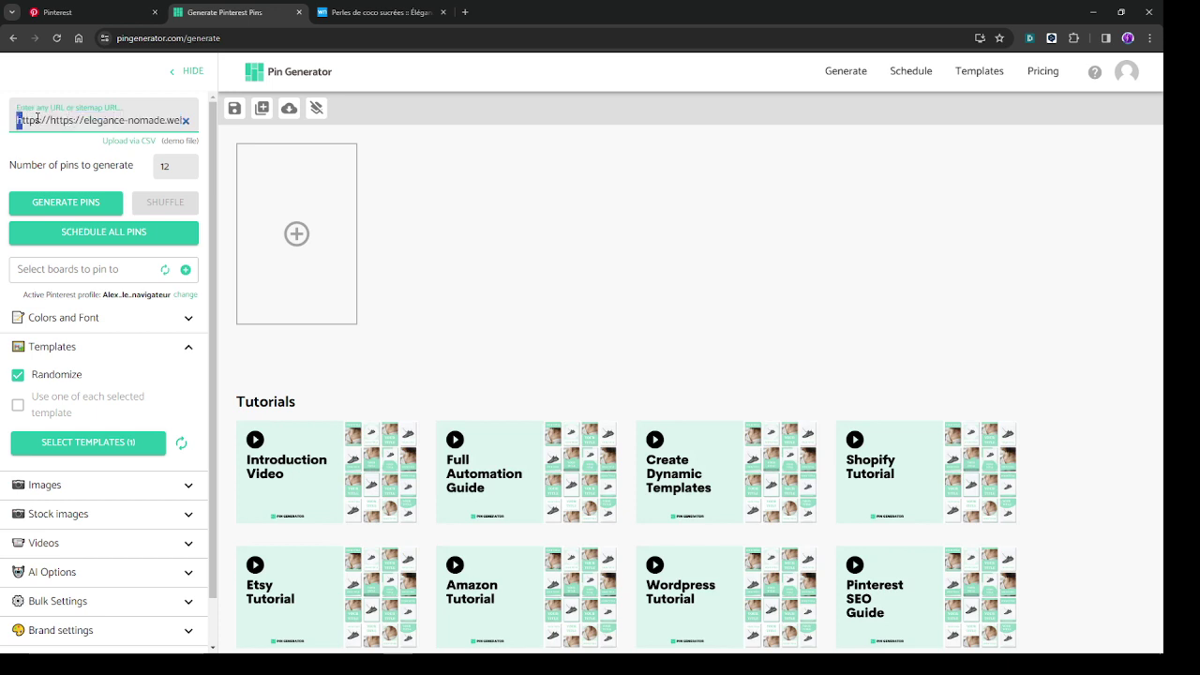
pyautogui.moveTo(18, 120); pyautogui.dragTo(359, 113)
pyautogui.press('BackSpace')
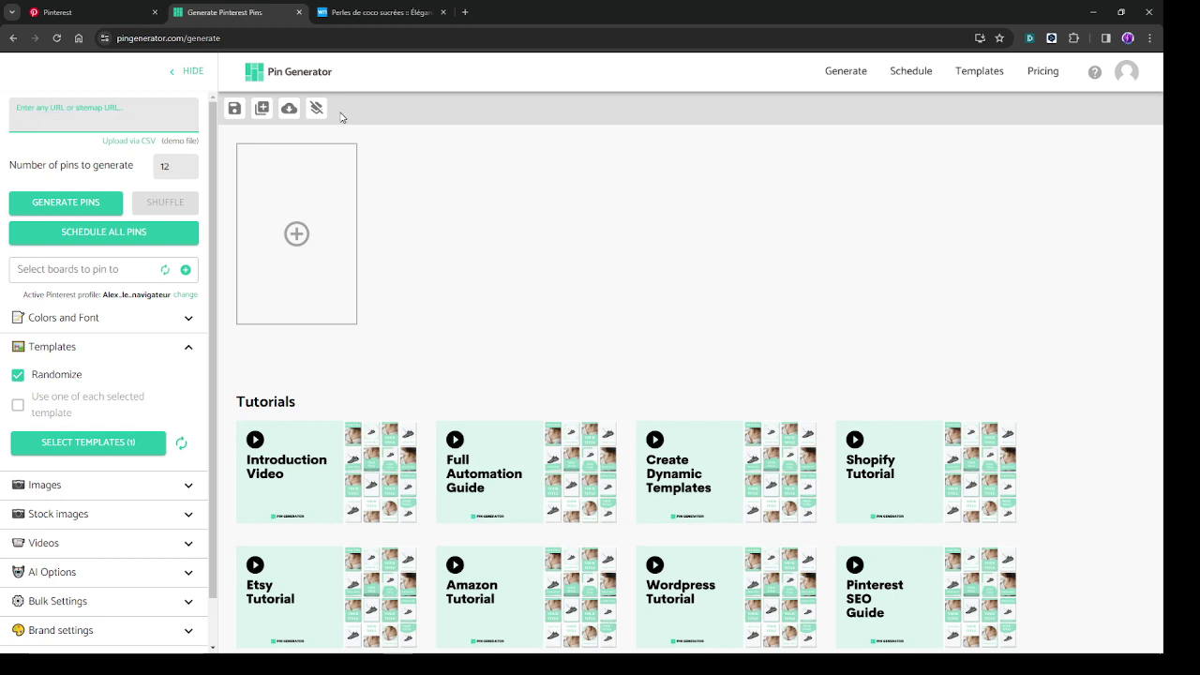
pyautogui.hotkey('ctrl', 'v')
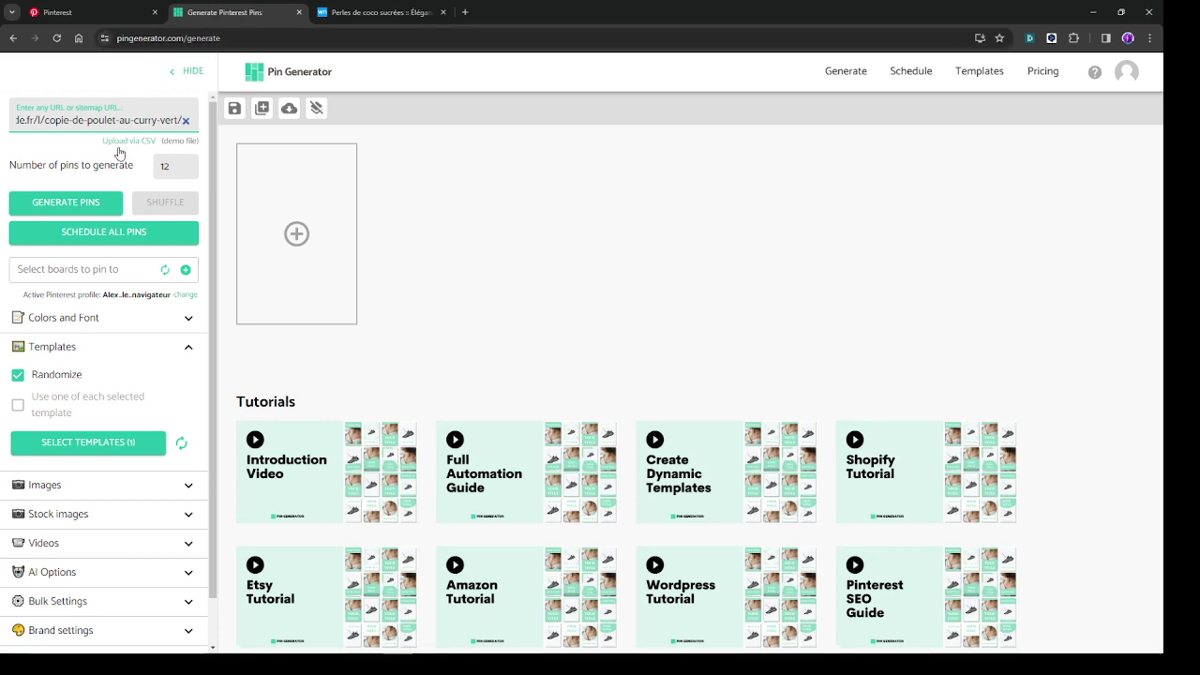
# Set the number of pins to generate to 15
pyautogui.click(188, 163)
pyautogui.click(188, 163)
pyautogui.click(188, 163)
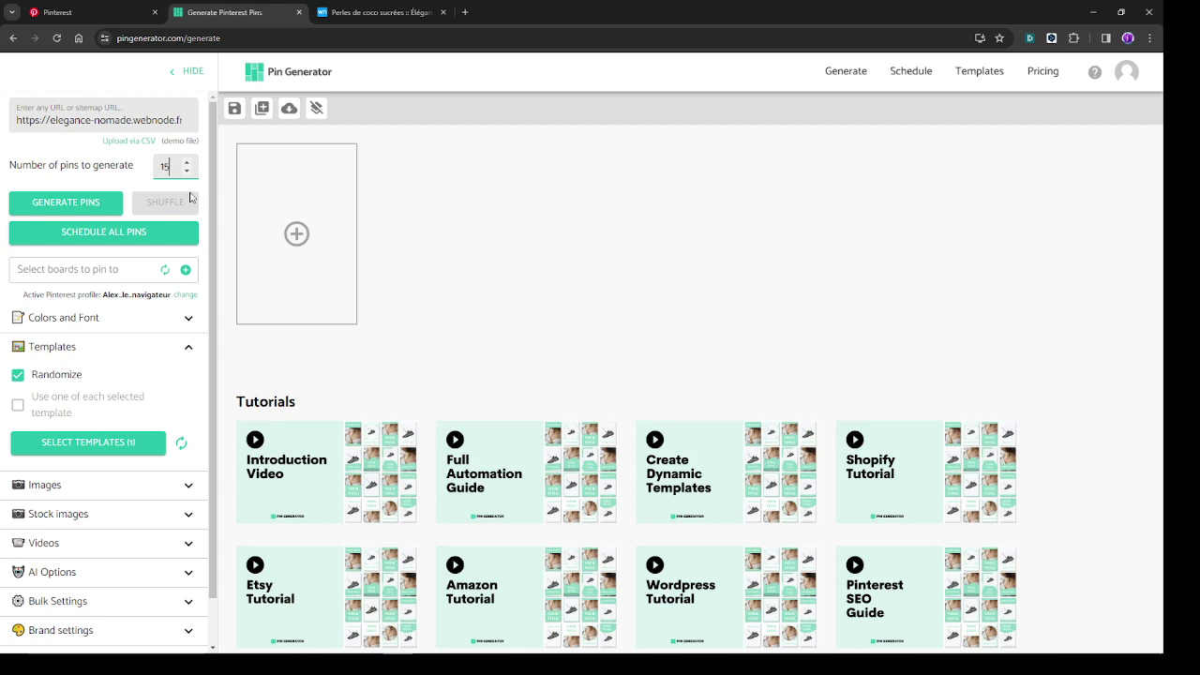
pyautogui.scroll(-1, 190, 244)
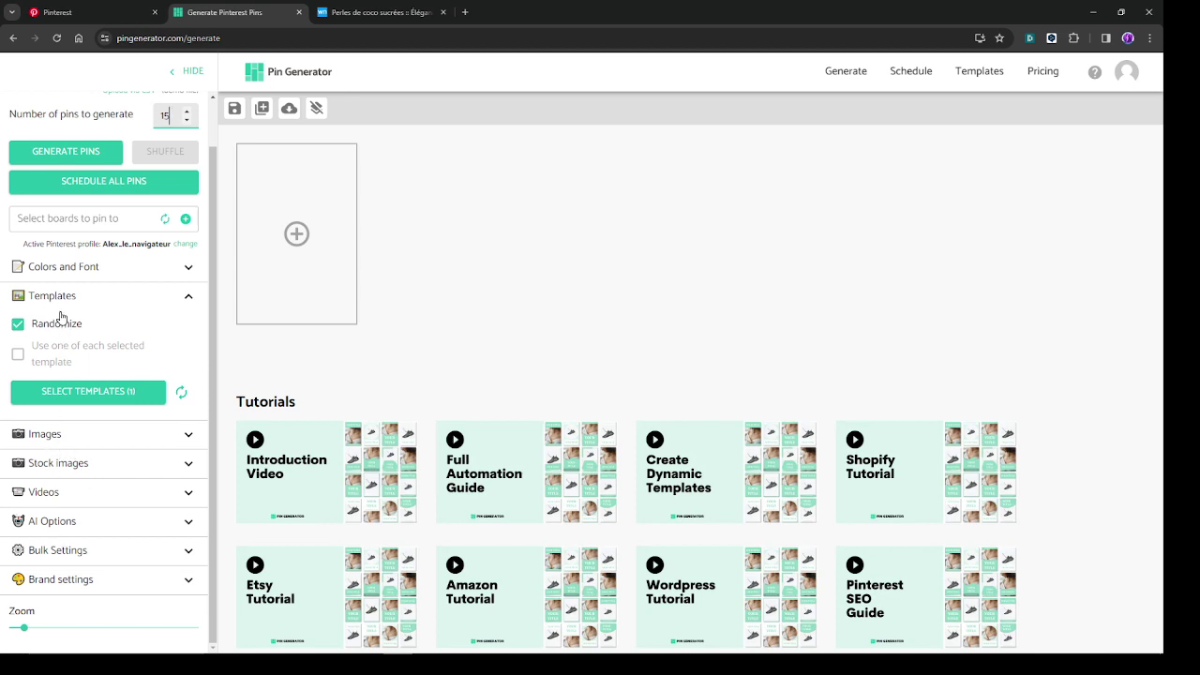
pyautogui.scroll(1, 65, 300)
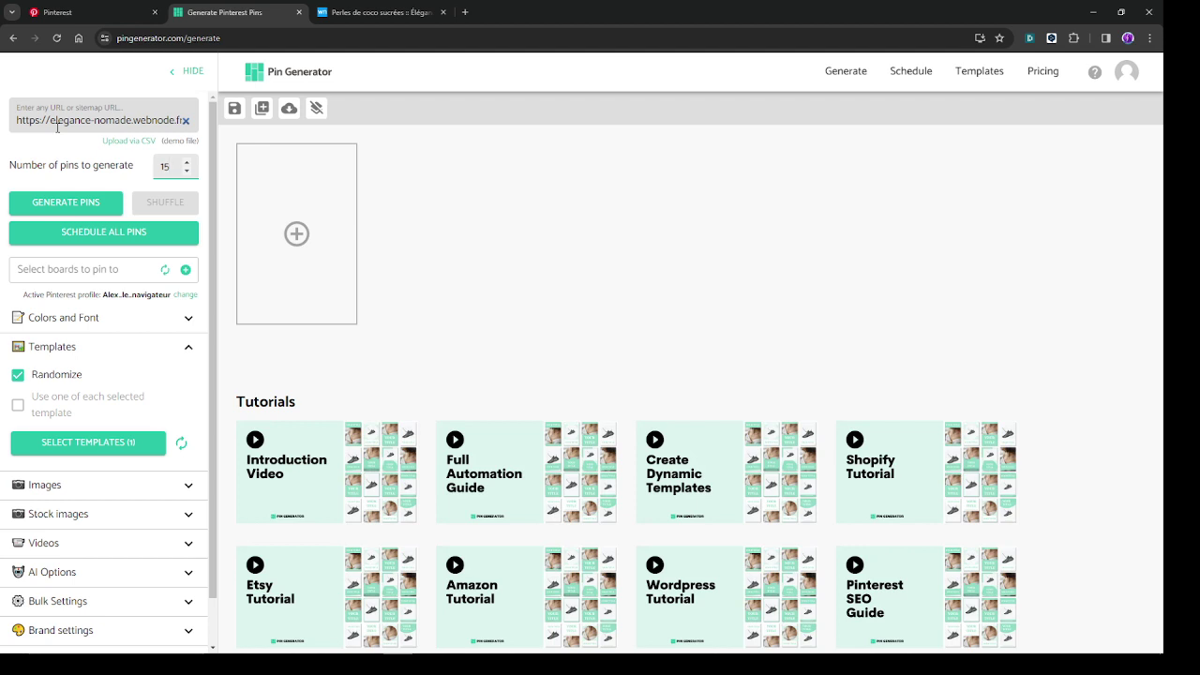
pyautogui.scroll(-1, 181, 261)
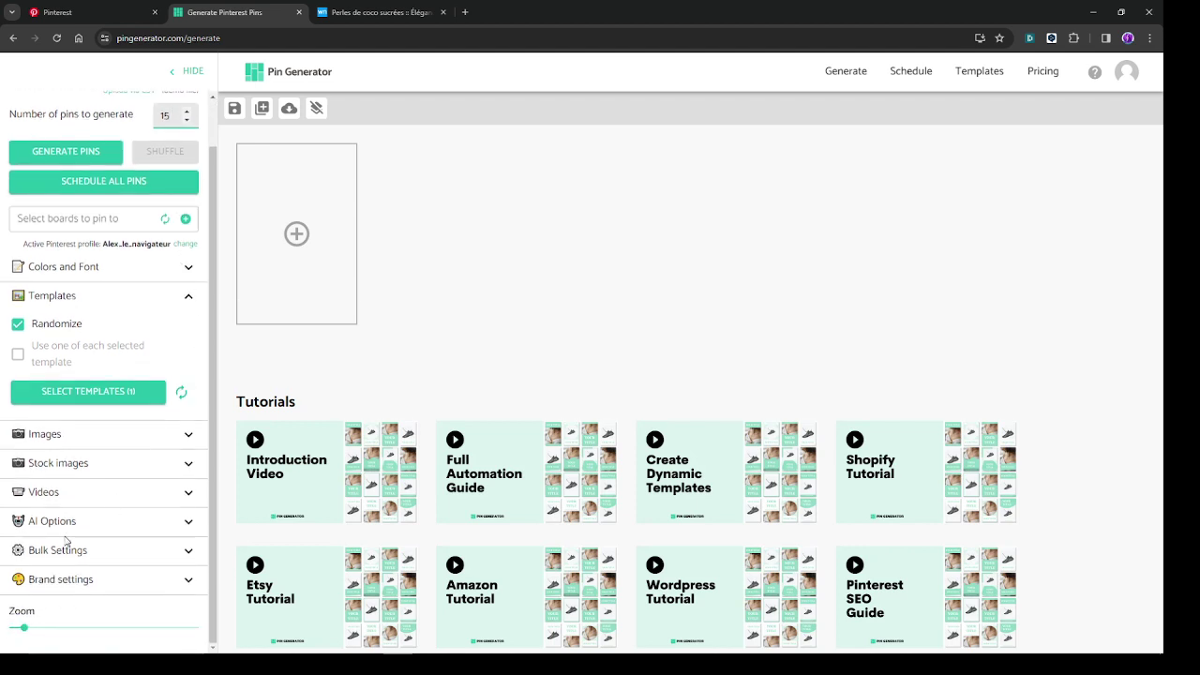
# In Bulk Settings, fill in the title for all pins with "Perles de coco sucrées", copied from the Webnode article's heading
pyautogui.click(189, 550)
pyautogui.scroll(-2, 197, 431)
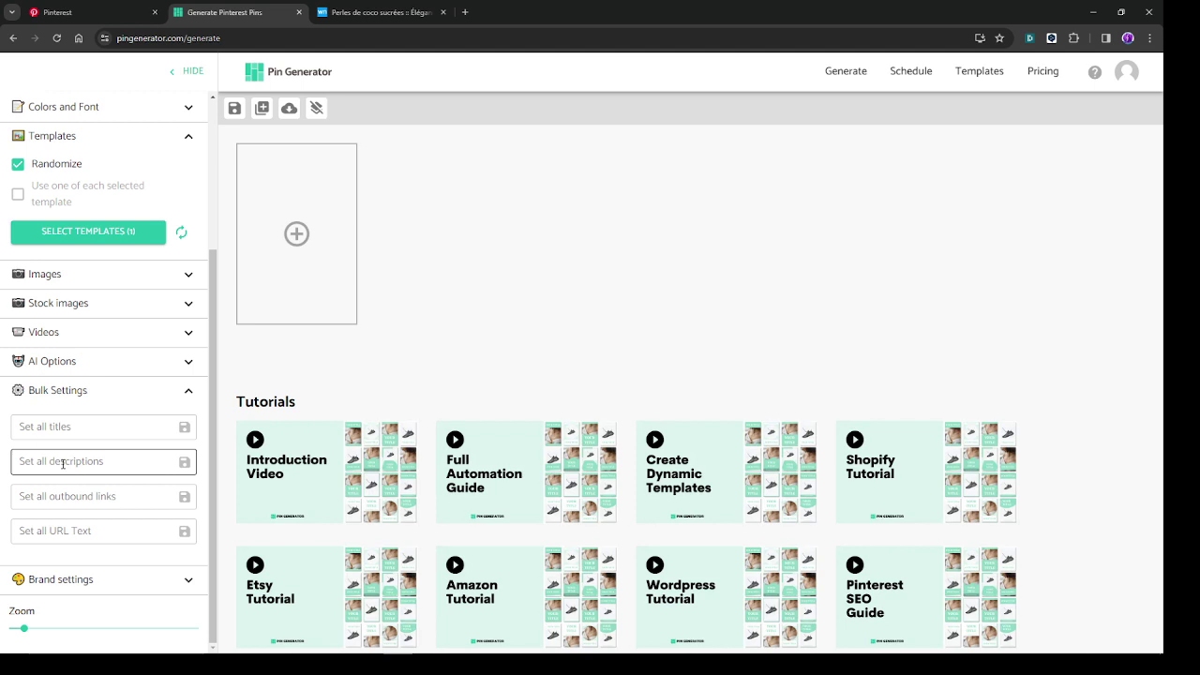
pyautogui.click(74, 429)
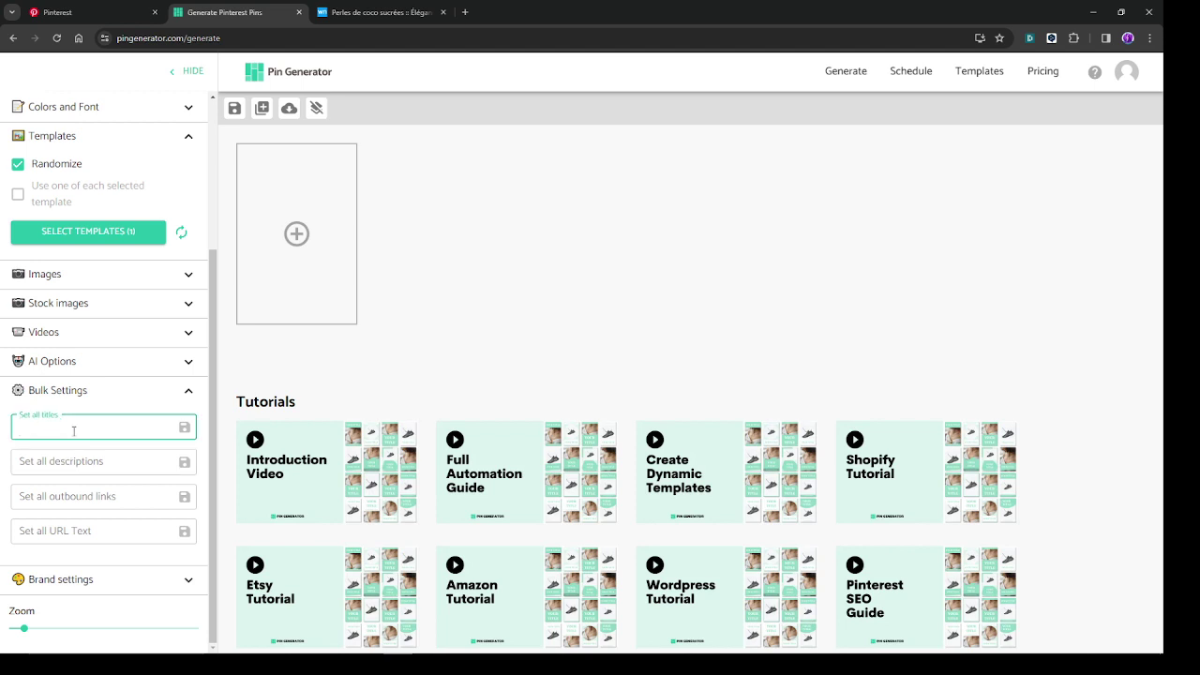
pyautogui.click(402, 12)
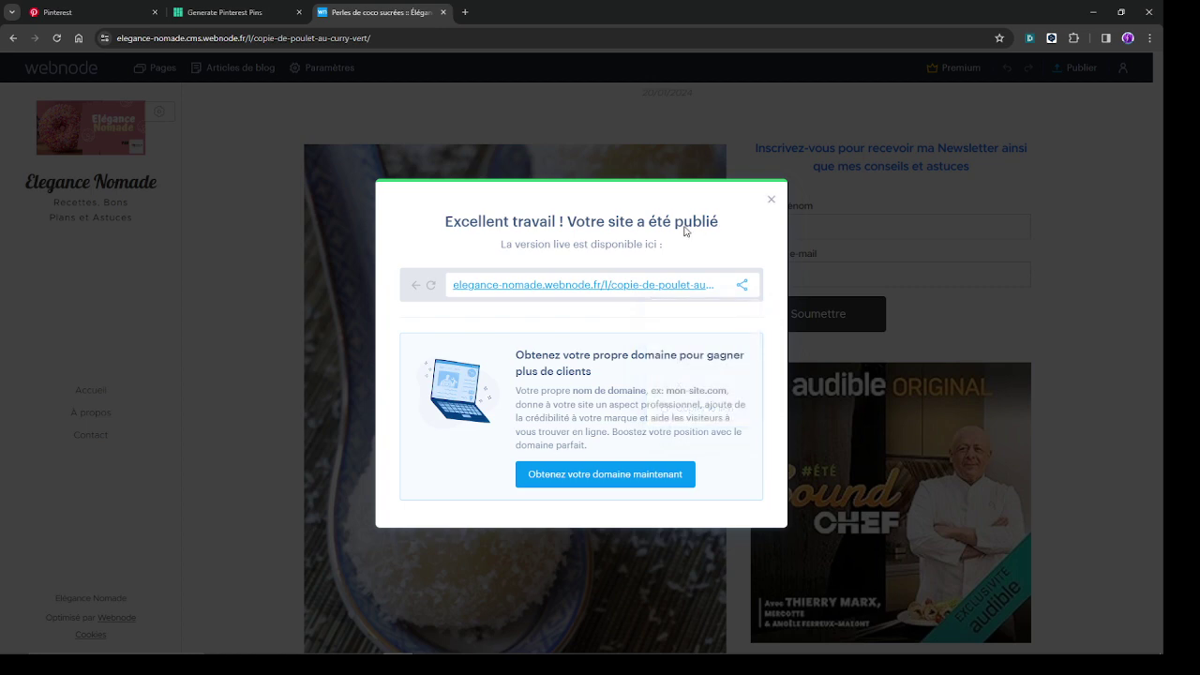
pyautogui.click(771, 200)
pyautogui.scroll(1, 752, 204)
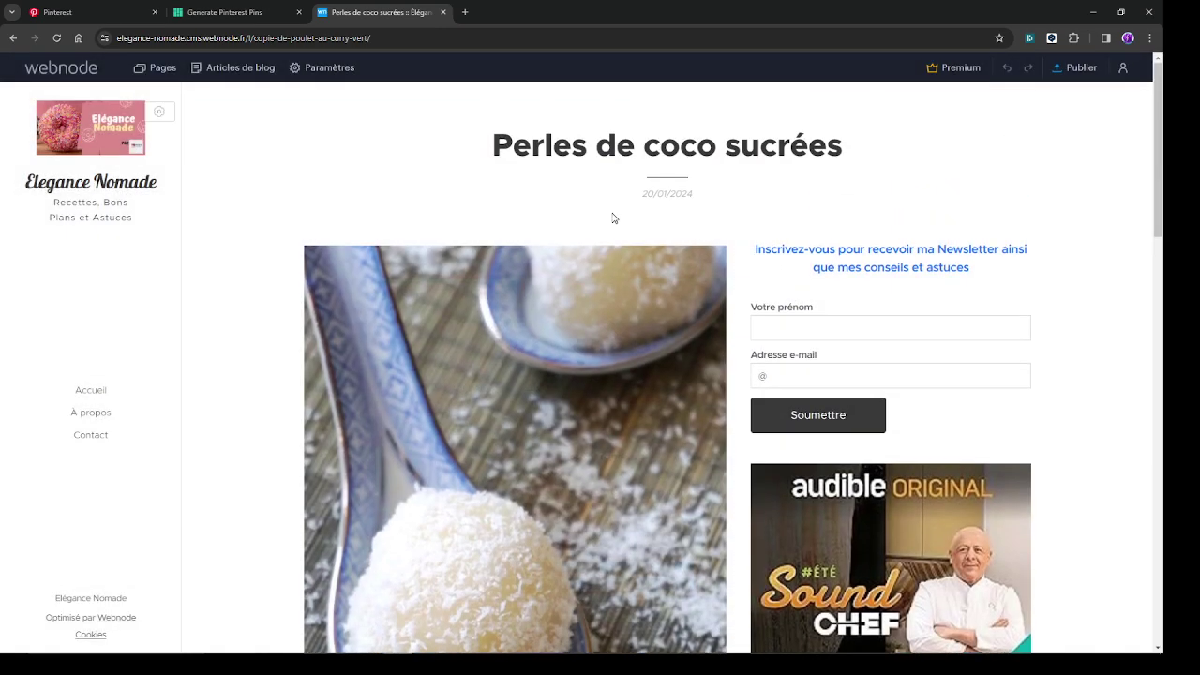
pyautogui.tripleClick(629, 153)
pyautogui.hotkey('ctrl', 'c')
pyautogui.rightClick(628, 153)
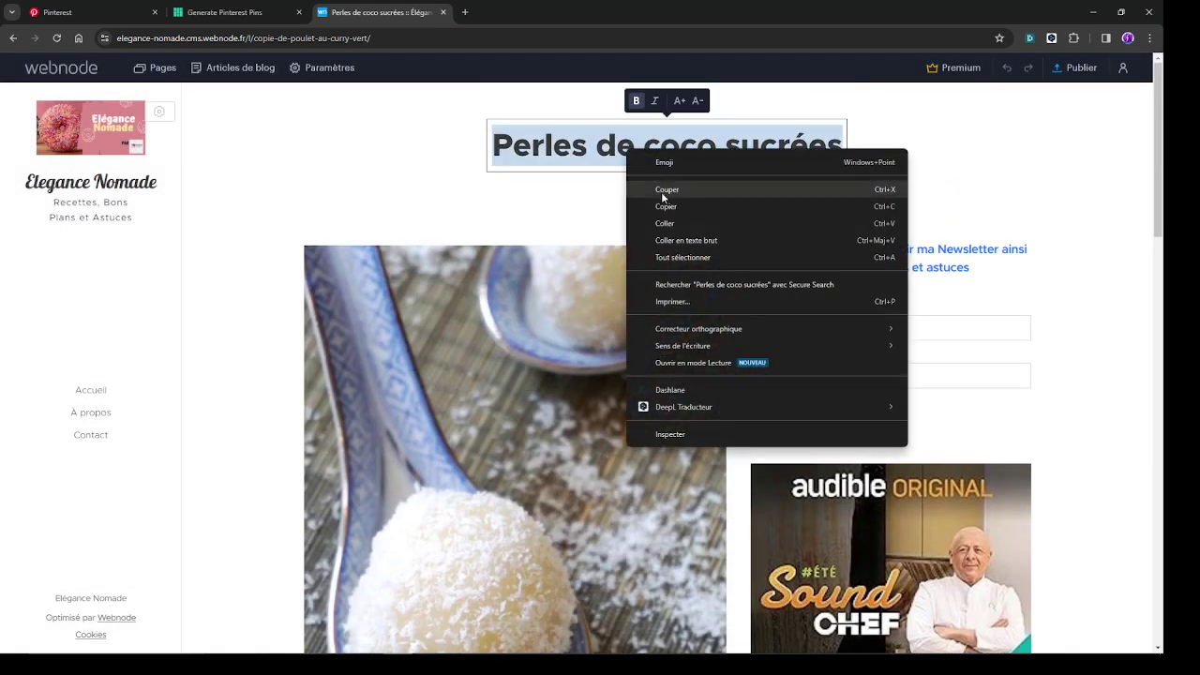
pyautogui.click(665, 206)
pyautogui.click(225, 12)
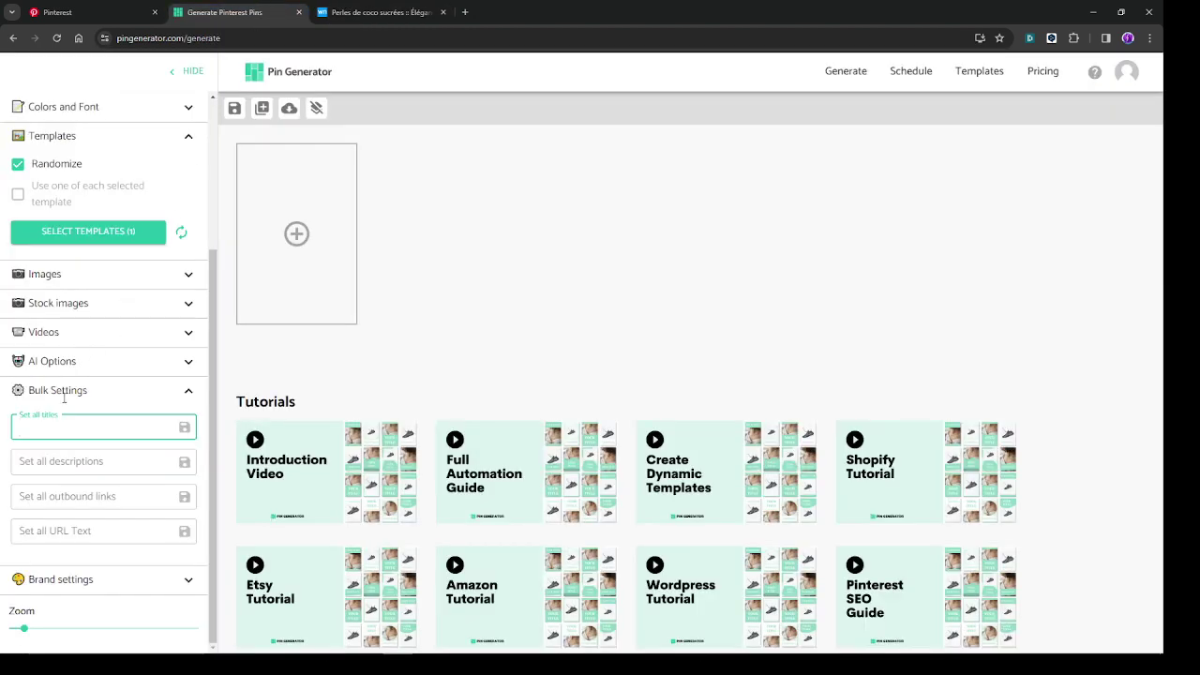
pyautogui.hotkey('ctrl', 'v')
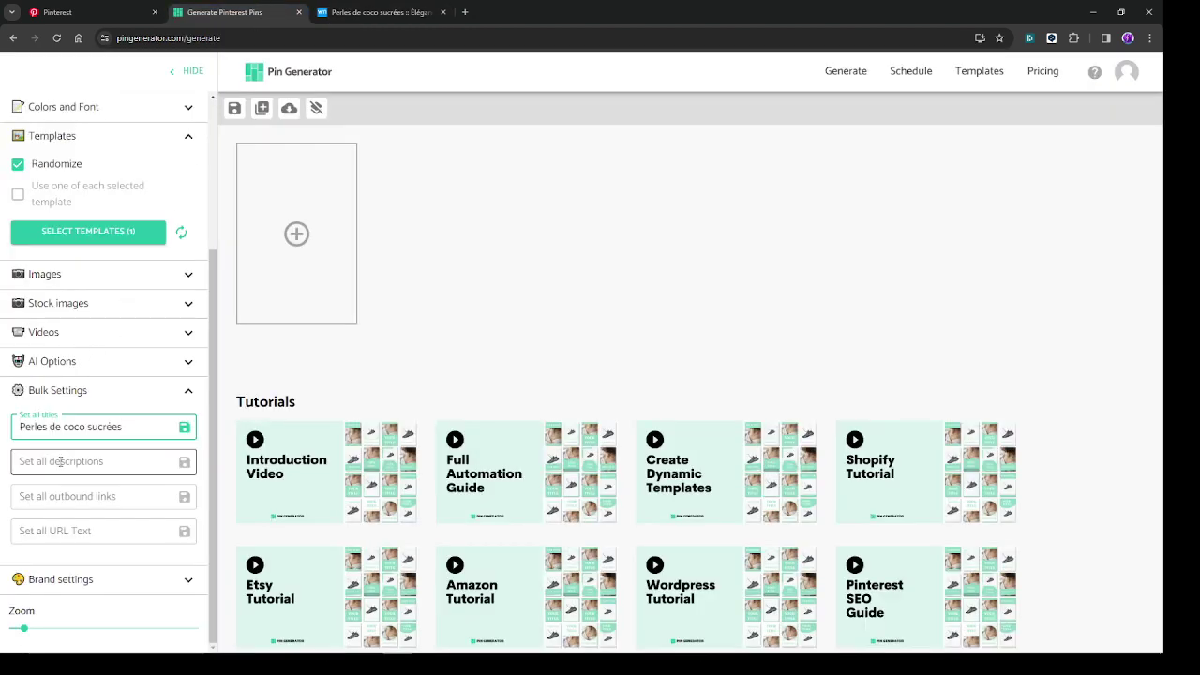
# Copy the article's introductory paragraph beginning "Dans l'ancienne Chine" from Webnode and paste it as the description for all pins
pyautogui.click(359, 9)
pyautogui.scroll(-5, 510, 341)
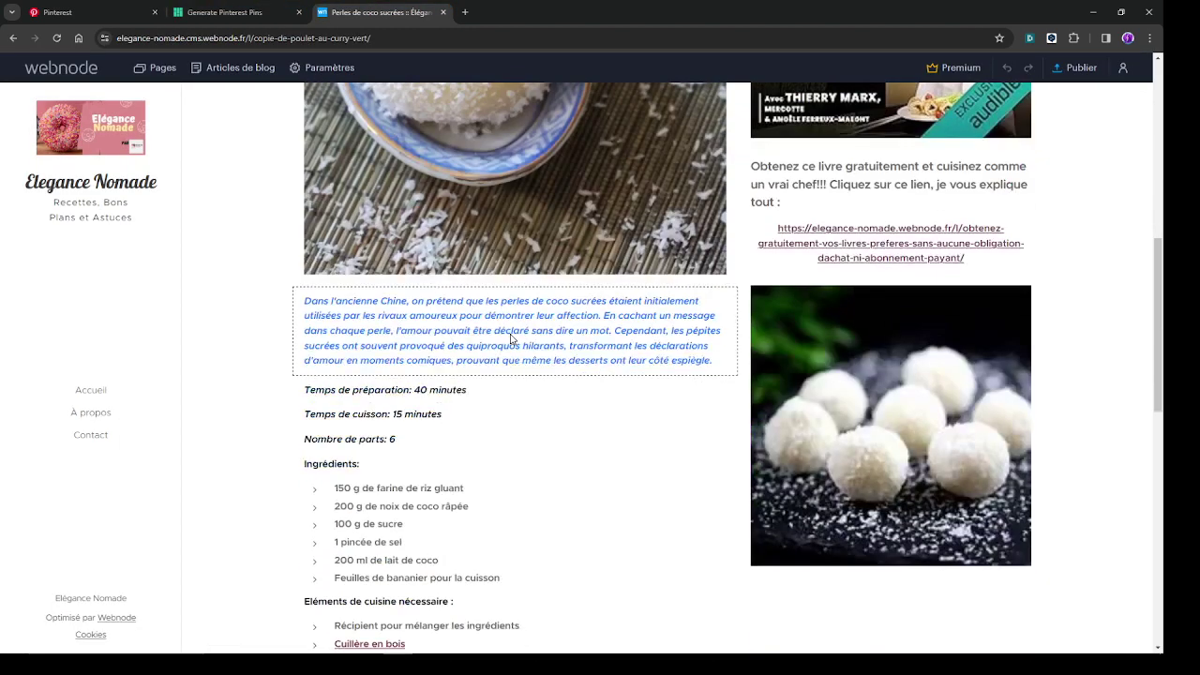
pyautogui.tripleClick(477, 353)
pyautogui.rightClick(477, 353)
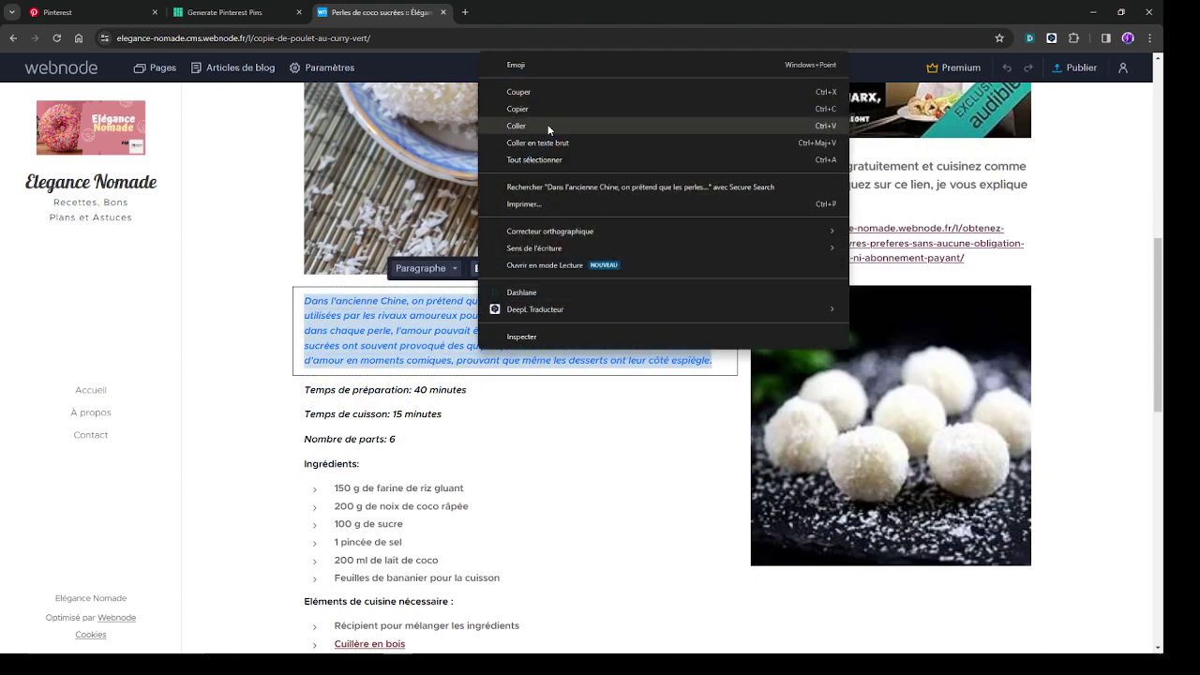
pyautogui.click(547, 114)
pyautogui.click(228, 11)
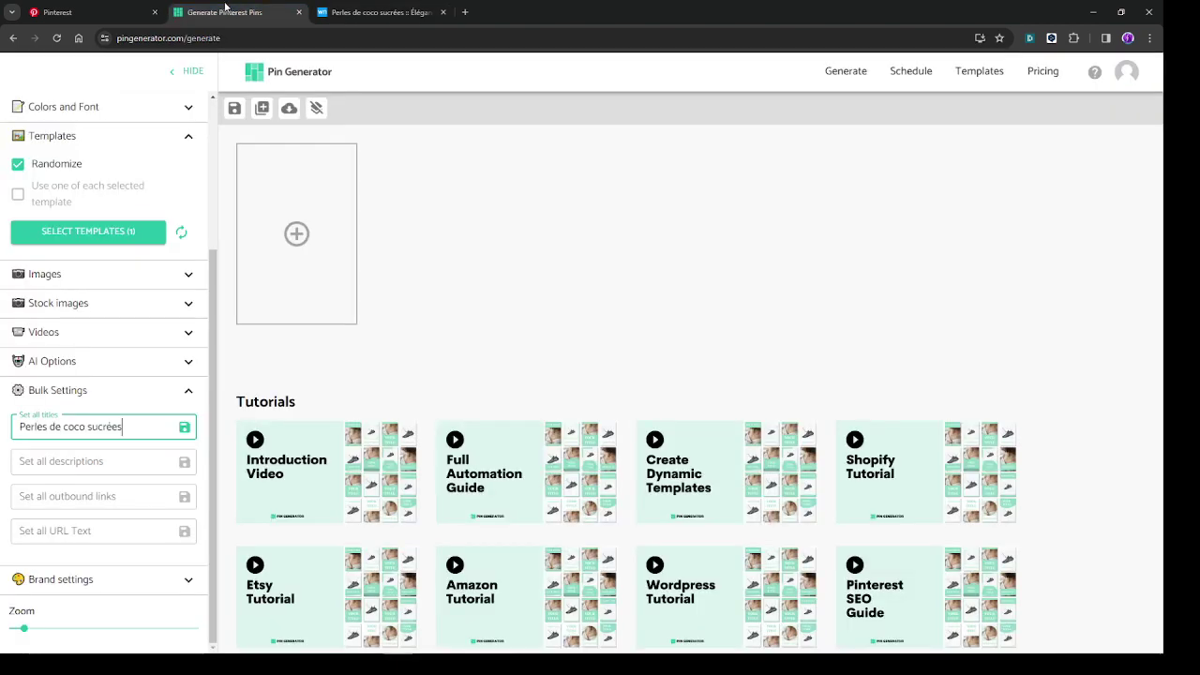
pyautogui.click(50, 461)
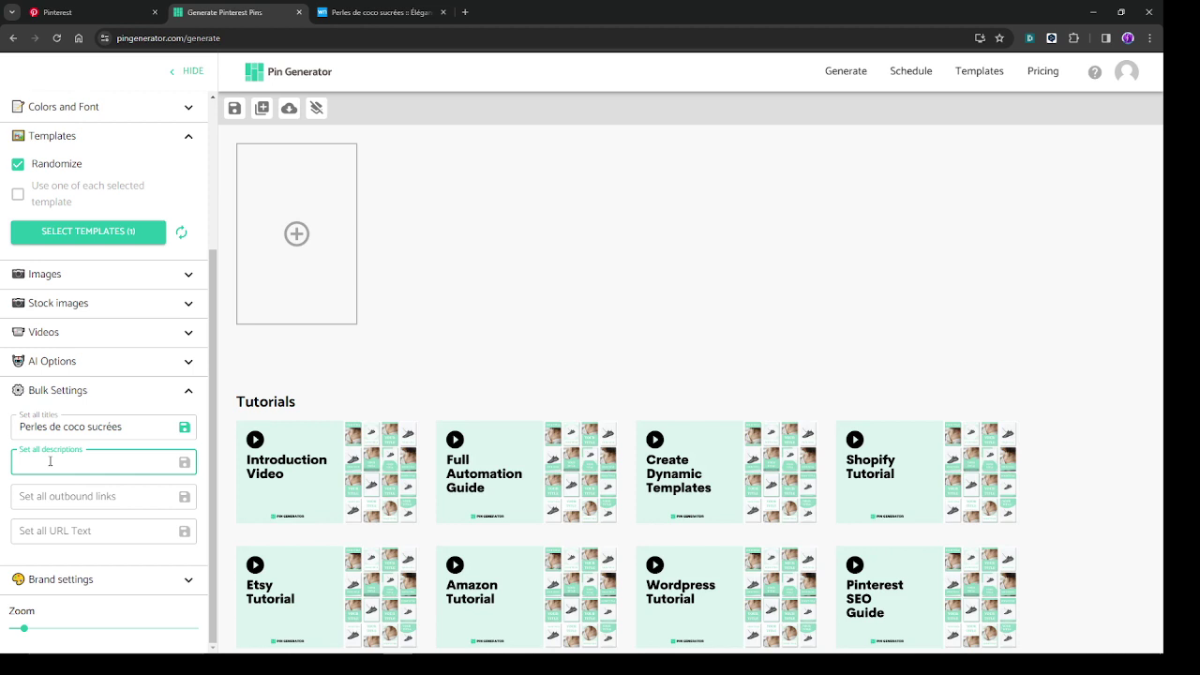
pyautogui.hotkey('ctrl', 'v')
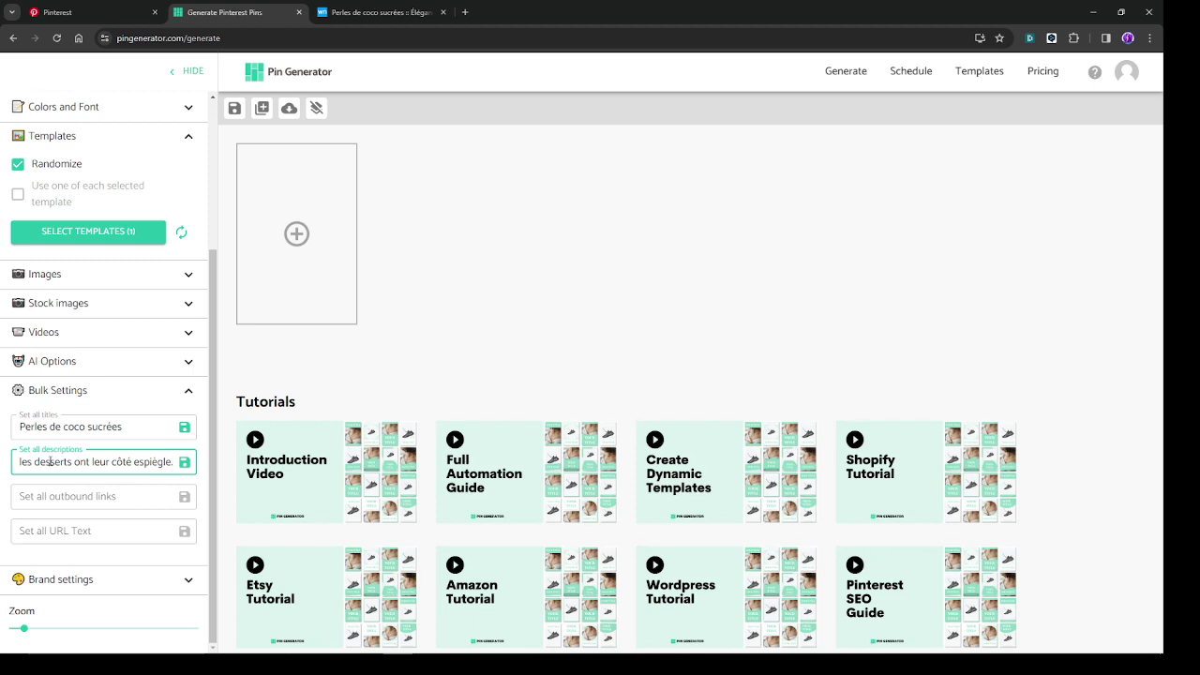
# Republish the recipe article in Webnode, copy its live link and paste it as the outbound link for all pins
pyautogui.click(48, 497)
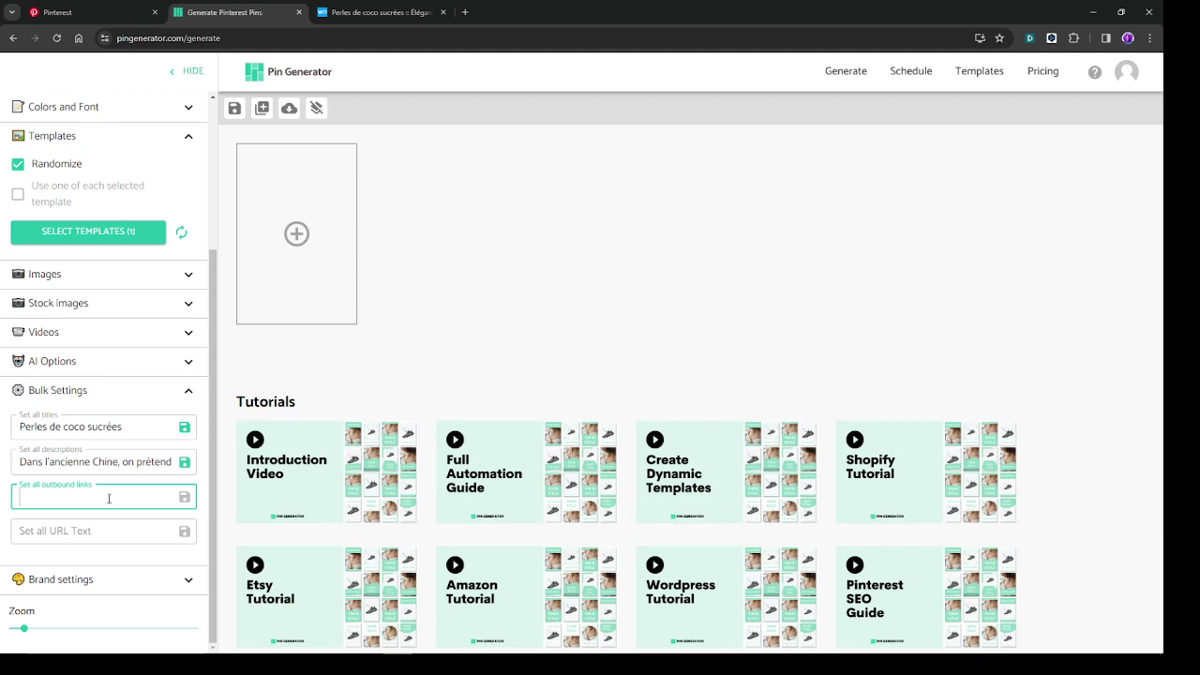
pyautogui.click(375, 12)
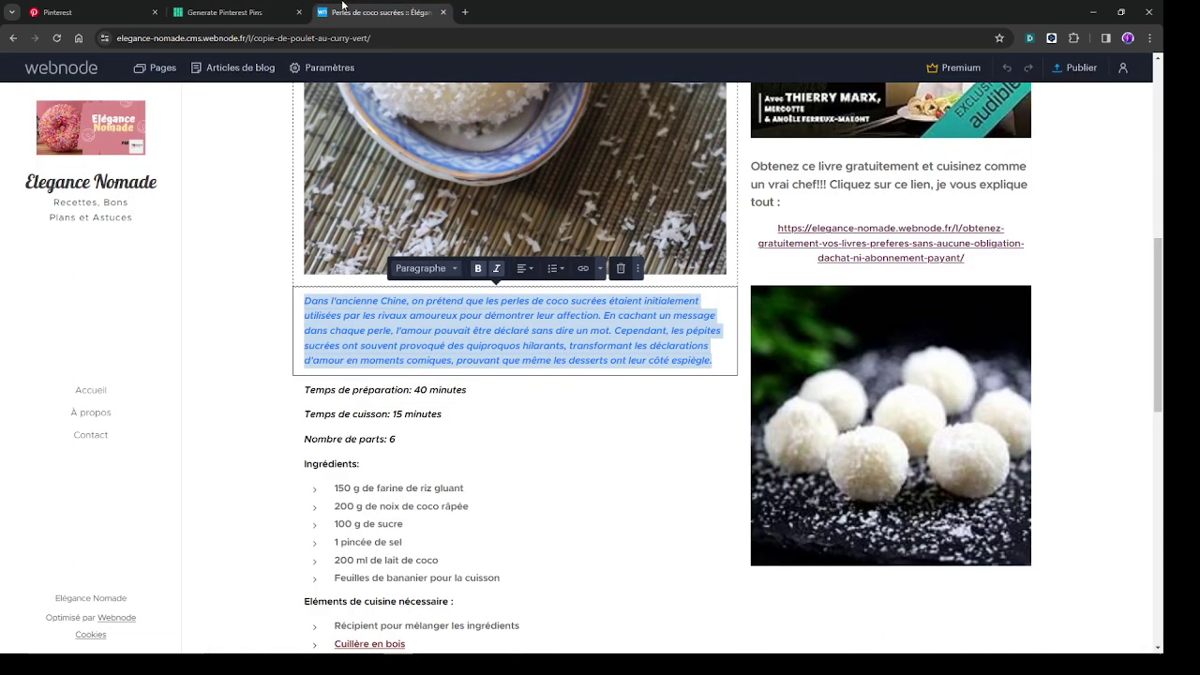
pyautogui.click(1078, 83)
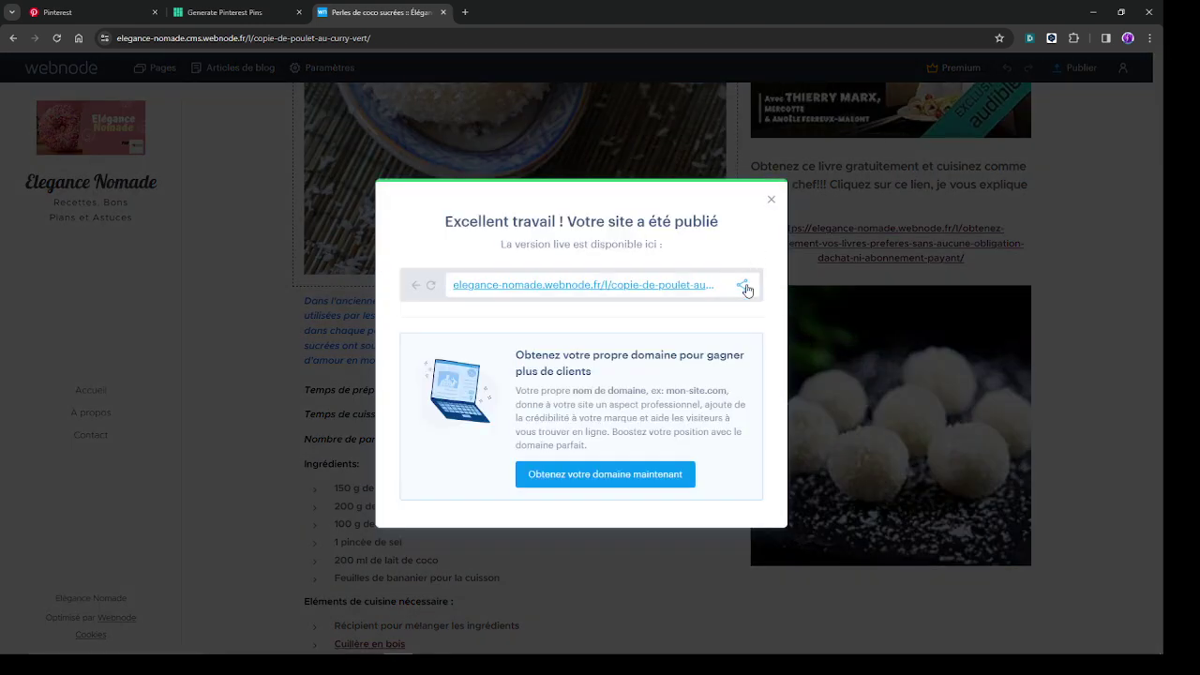
pyautogui.click(743, 285)
pyautogui.click(705, 409)
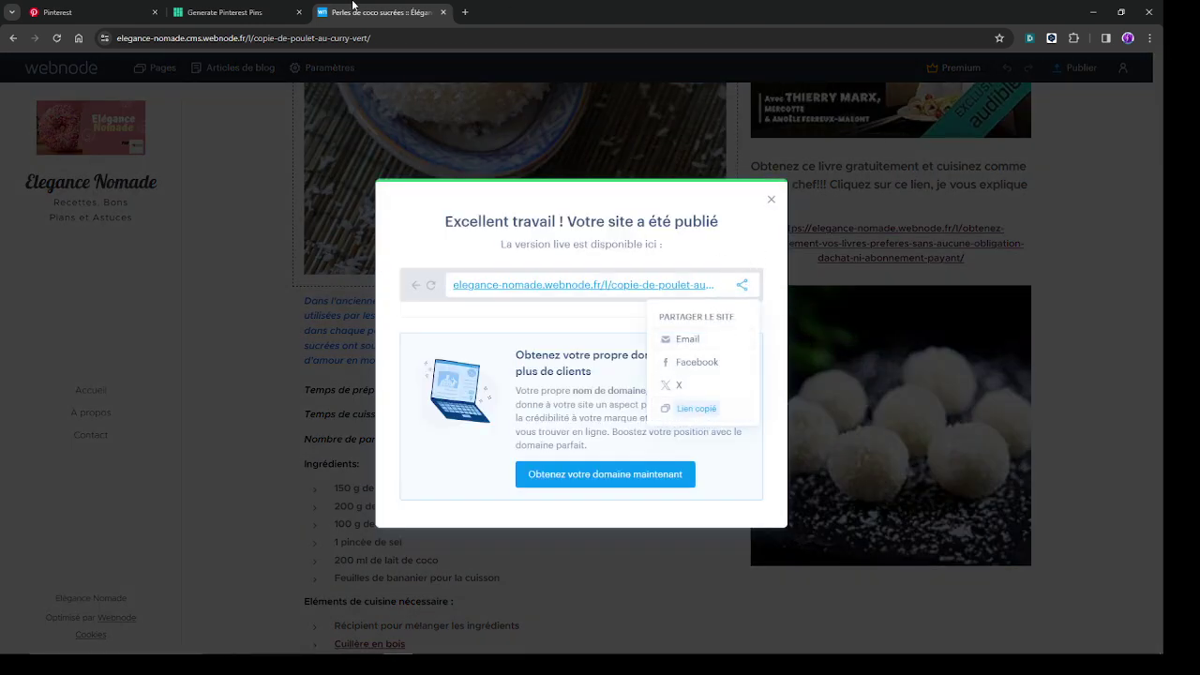
pyautogui.click(225, 12)
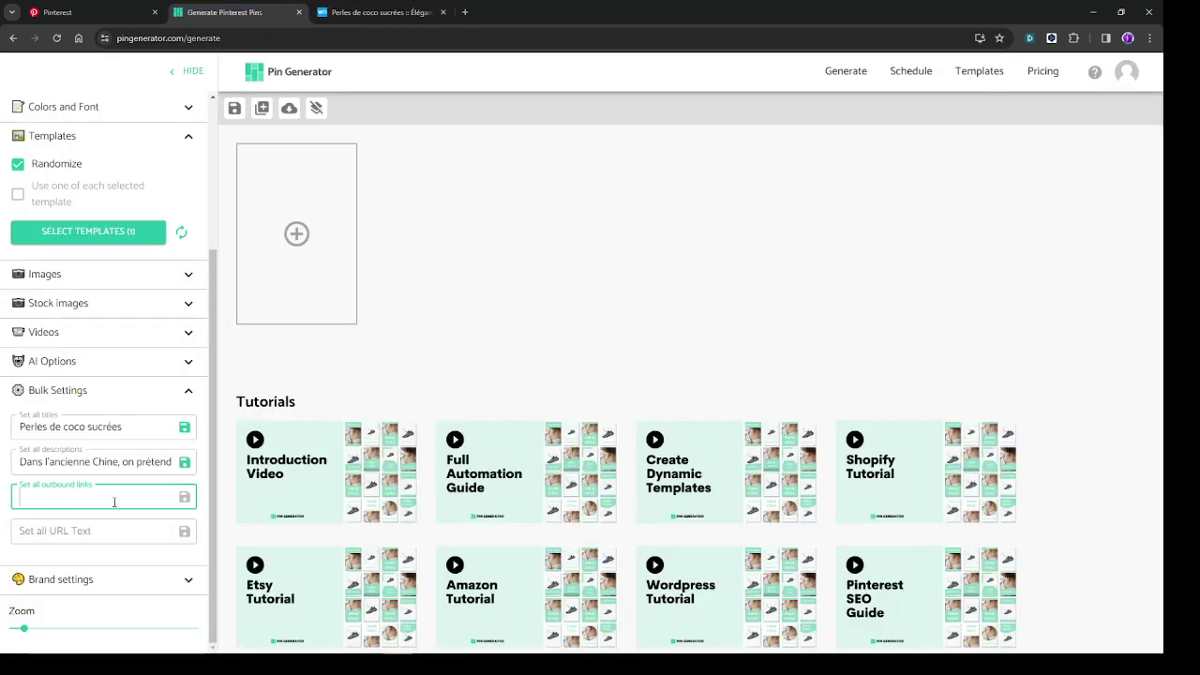
pyautogui.hotkey('ctrl', 'v')
# Set the URL text for all pins to "Elégance Nomade" and generate the pins
pyautogui.scroll(3, 128, 415)
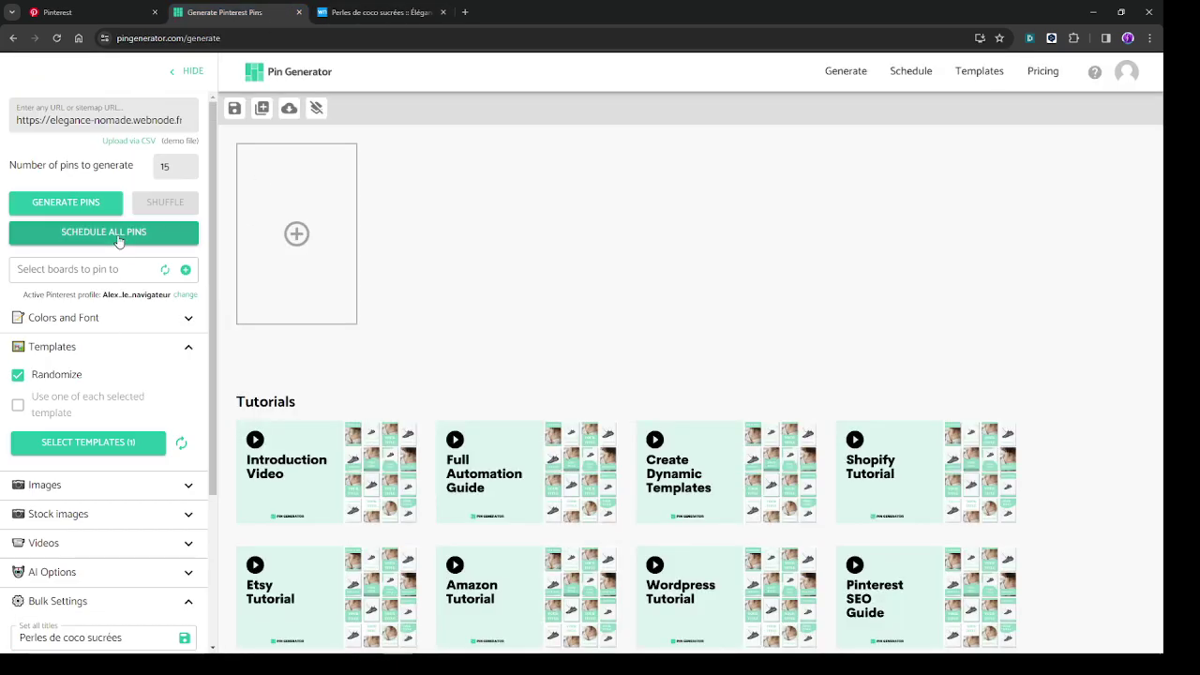
pyautogui.scroll(-3, 154, 191)
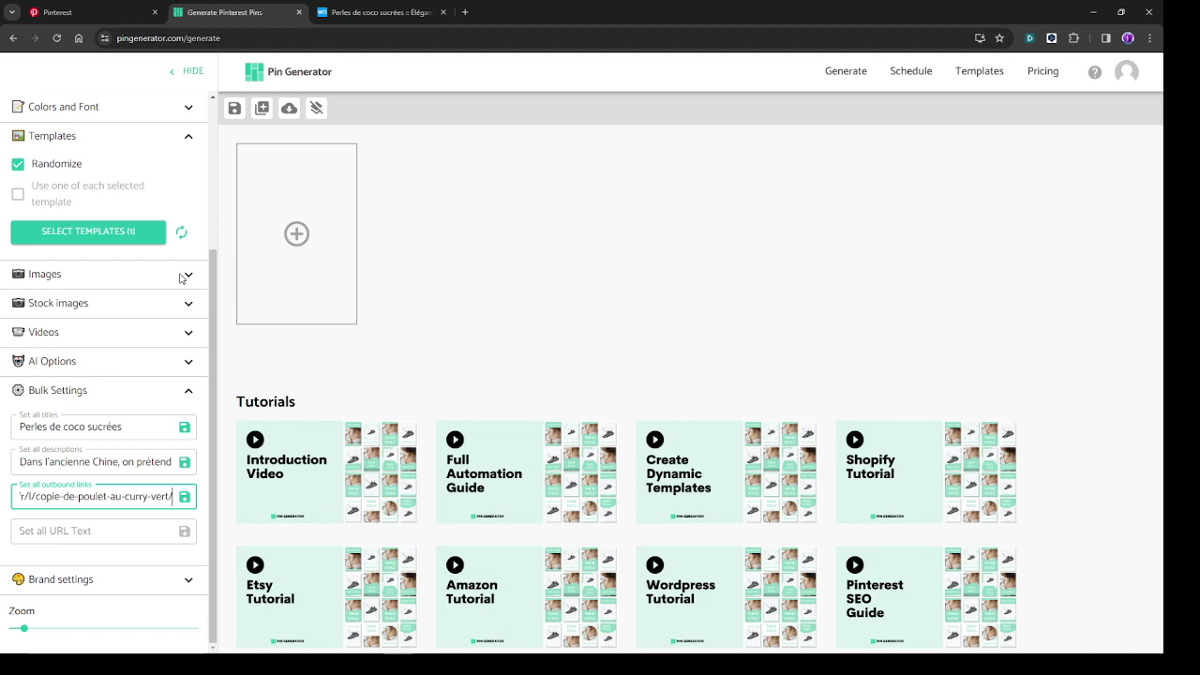
pyautogui.click(65, 531)
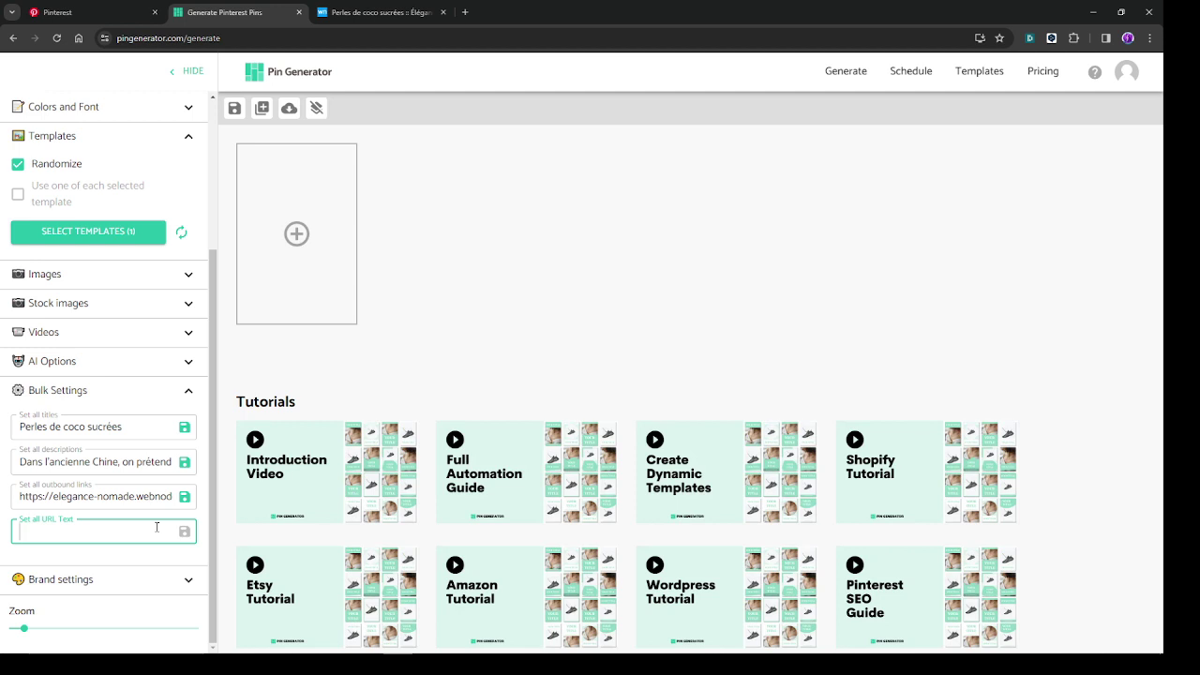
pyautogui.write('Elégance Nomade')
pyautogui.scroll(3, 117, 475)
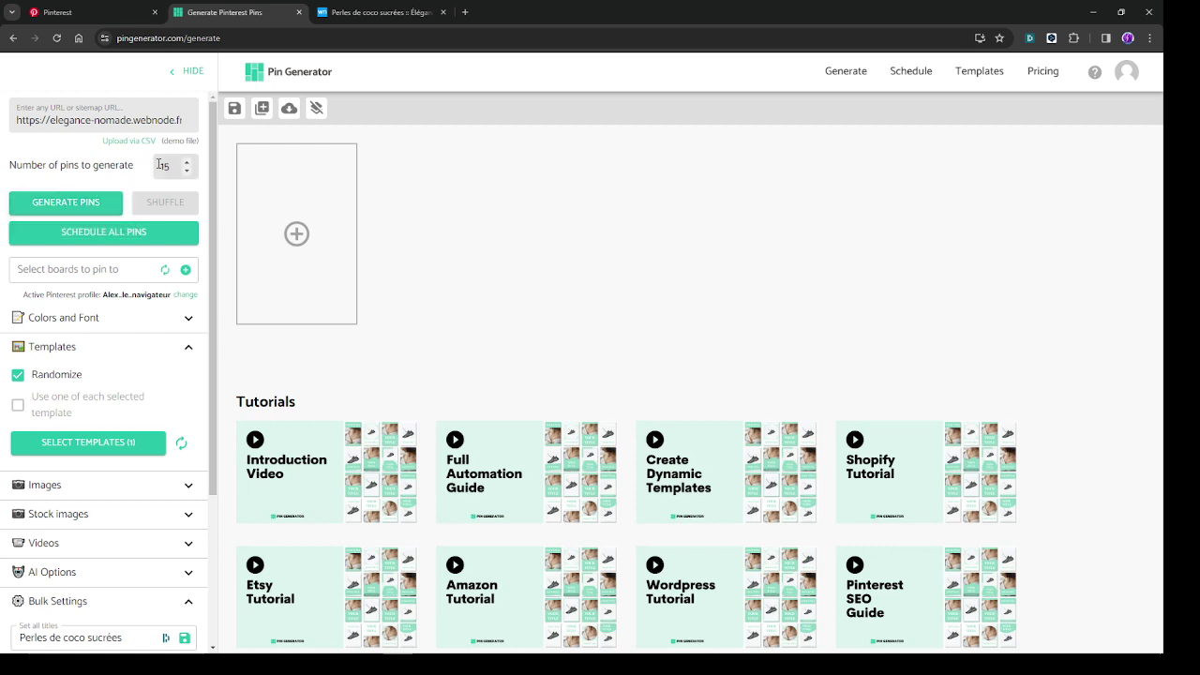
pyautogui.click(71, 204)
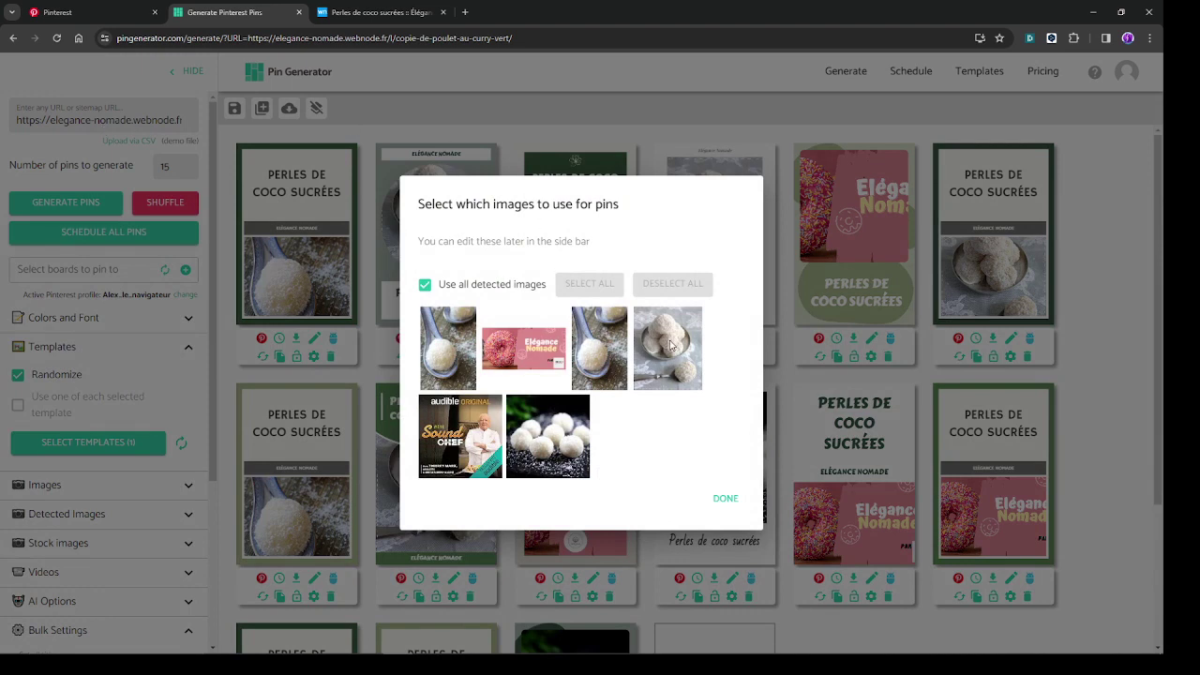
# Check the article's photos in Webnode and restrict the pin images to the second spoon photo, the bowl photo and the black-background coconut balls
pyautogui.click(355, 13)
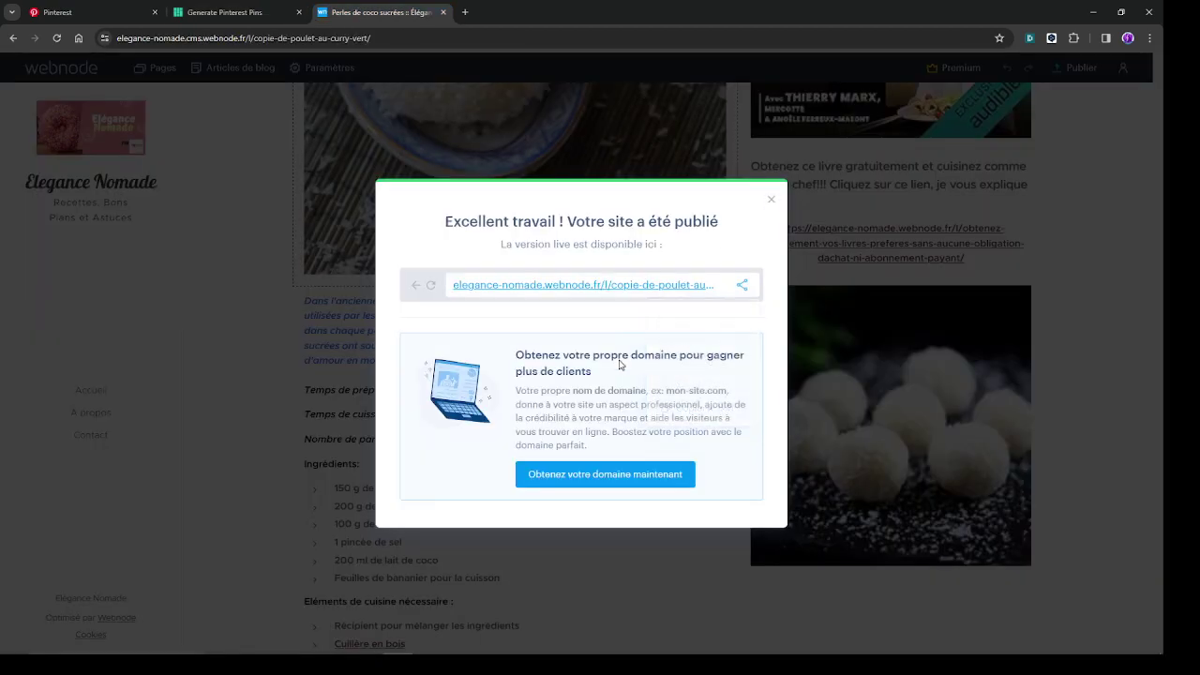
pyautogui.click(771, 199)
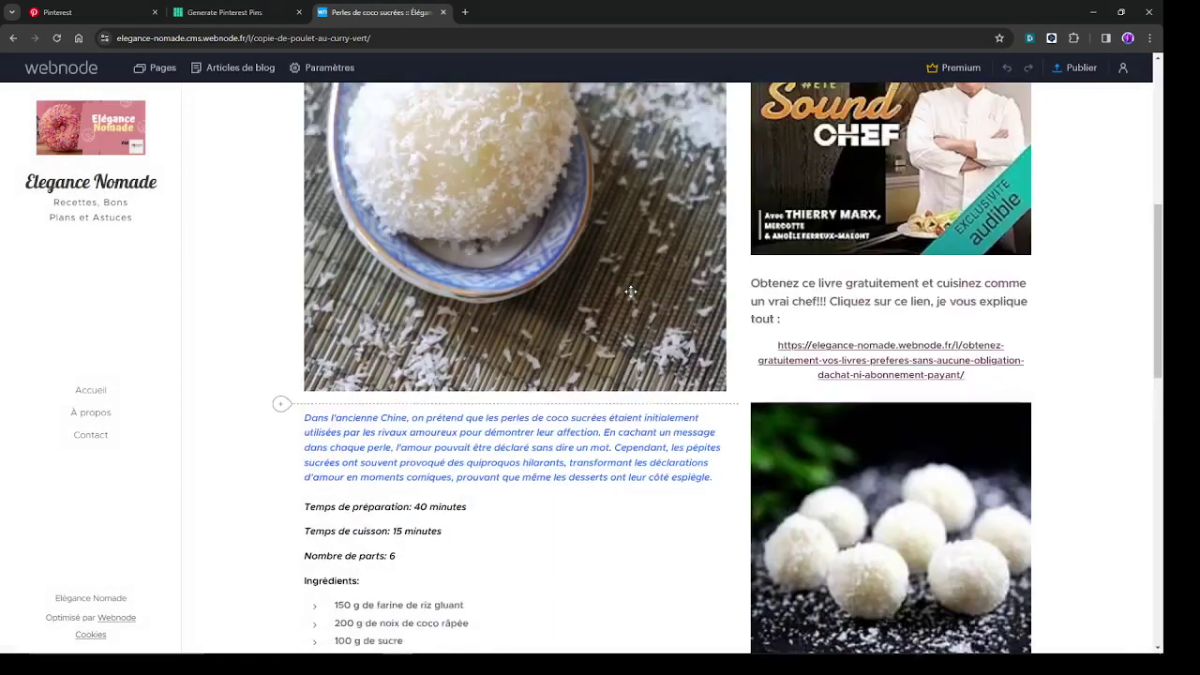
pyautogui.scroll(6, 631, 292)
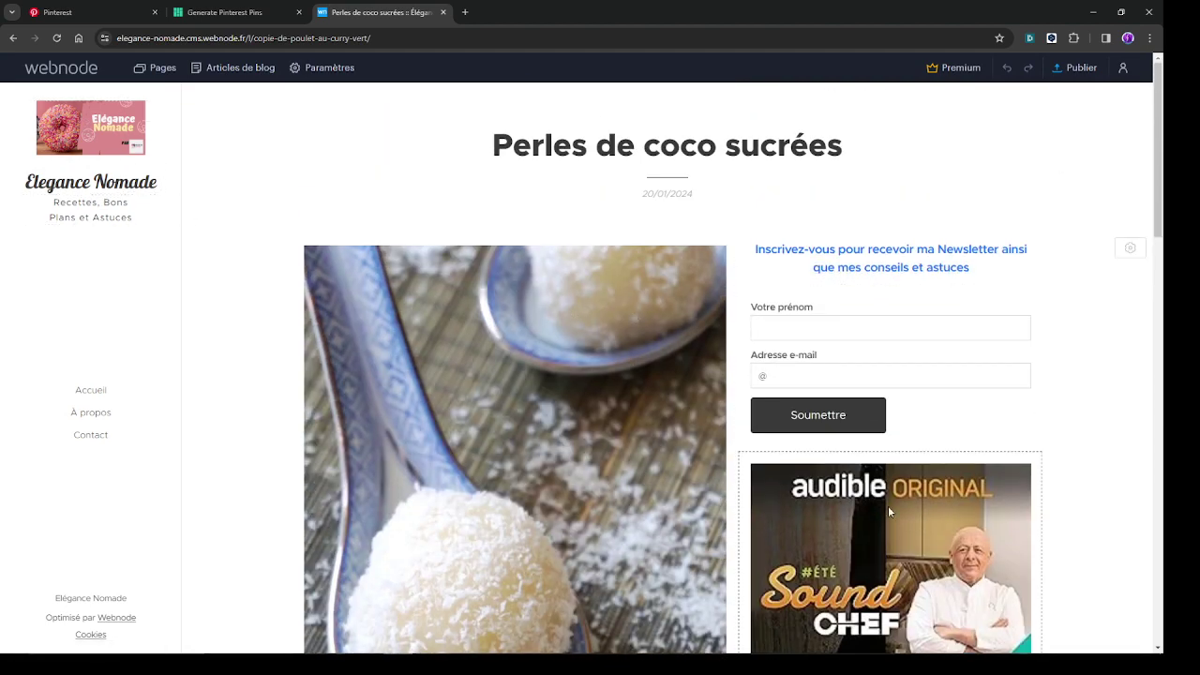
pyautogui.scroll(-10, 887, 505)
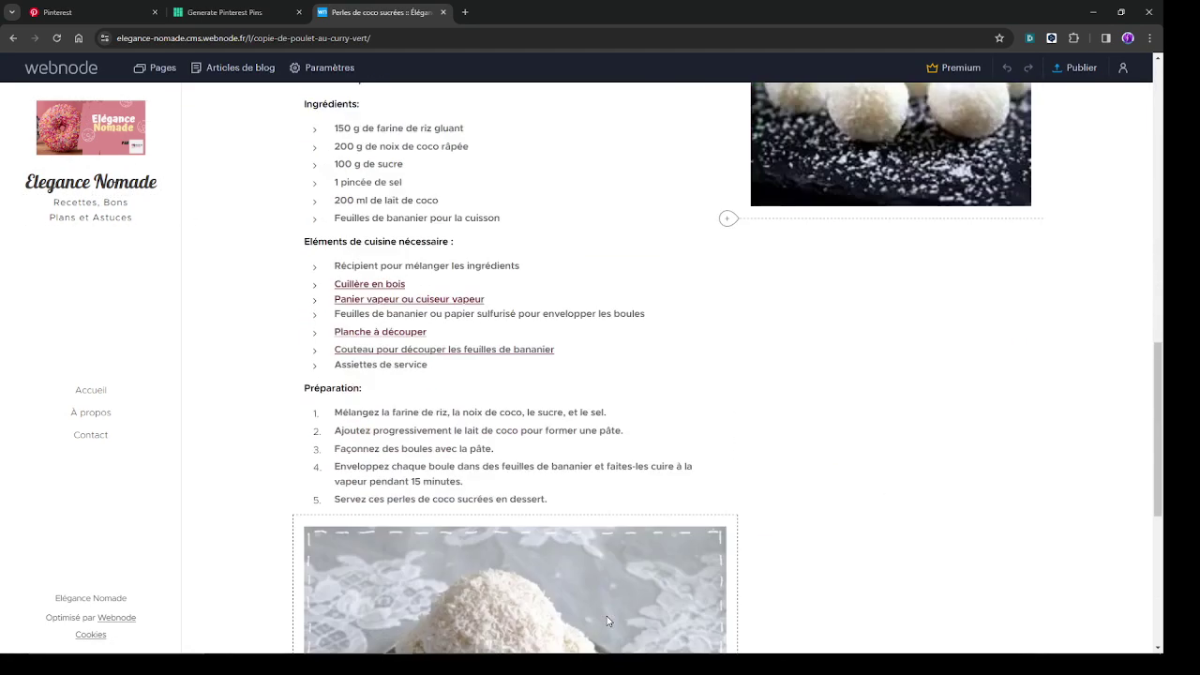
pyautogui.scroll(-5, 607, 620)
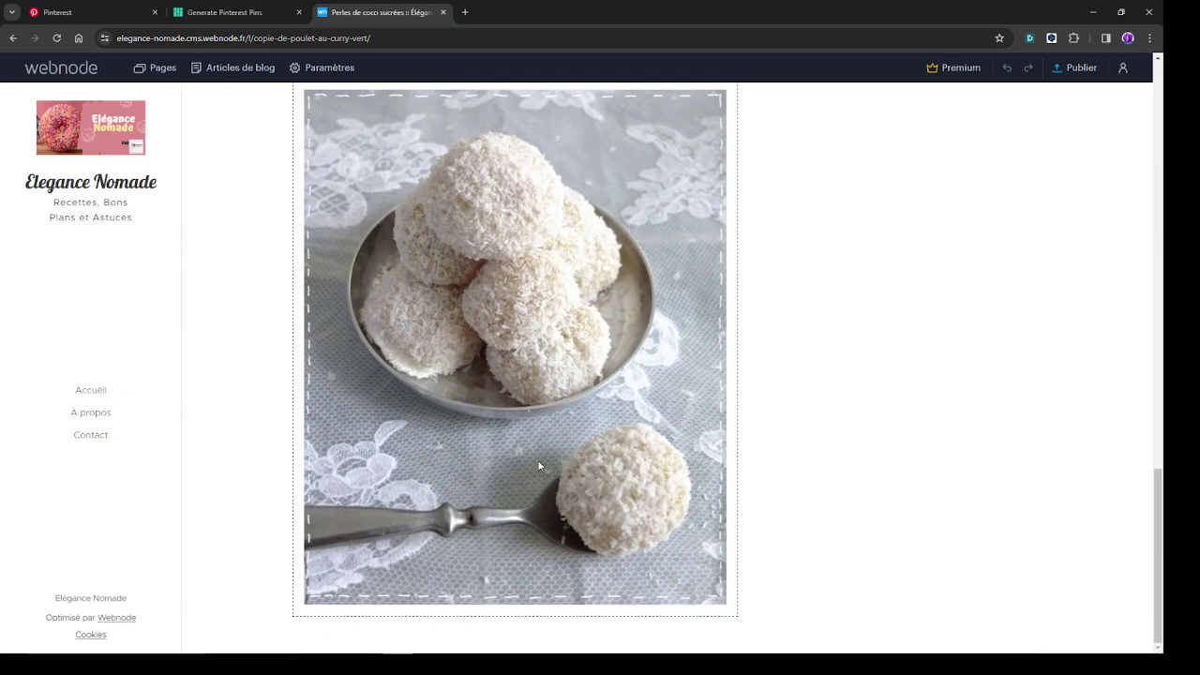
pyautogui.click(250, 12)
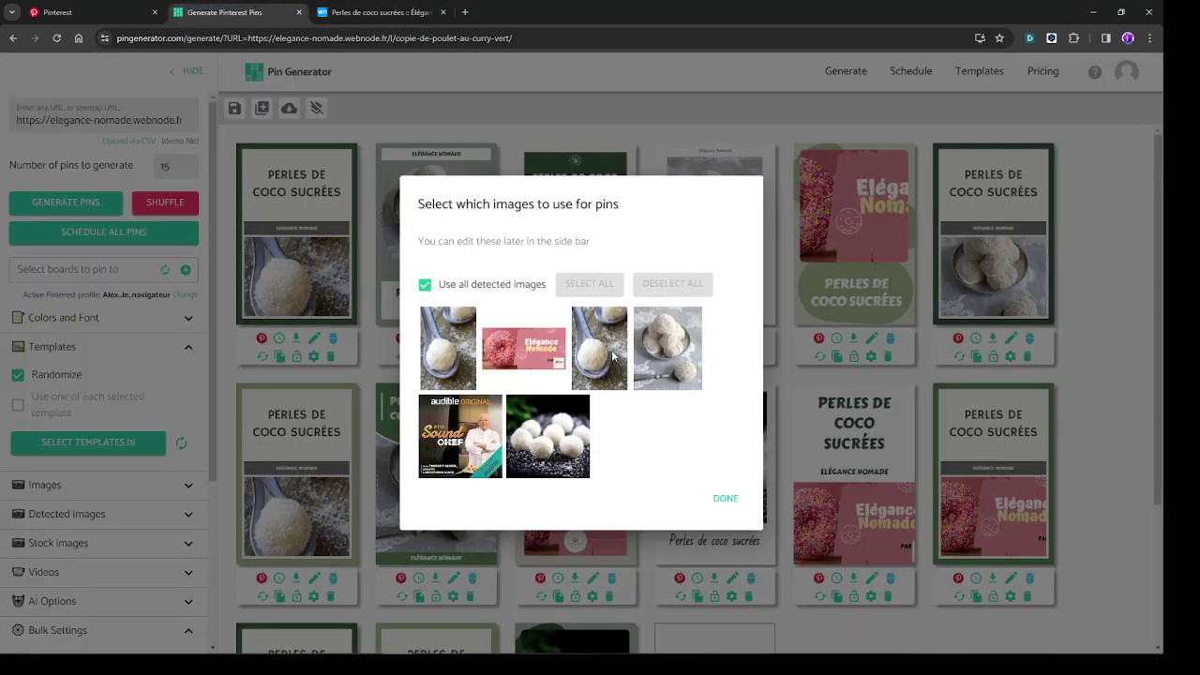
pyautogui.click(614, 356)
pyautogui.click(670, 354)
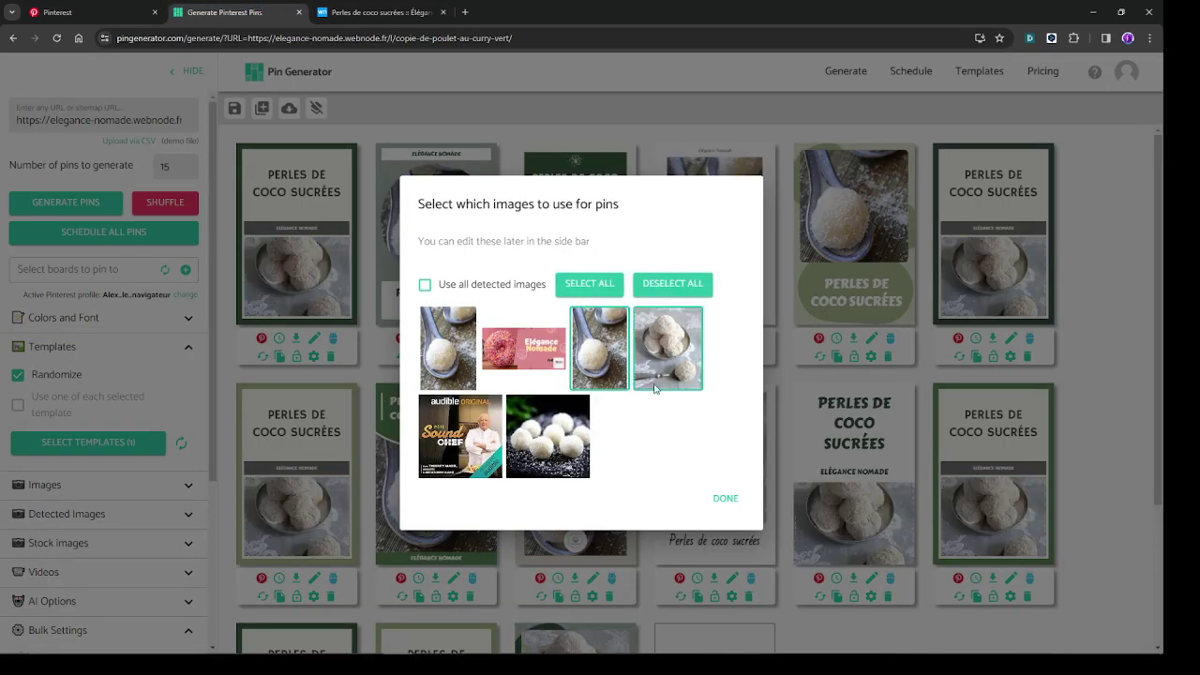
pyautogui.click(554, 439)
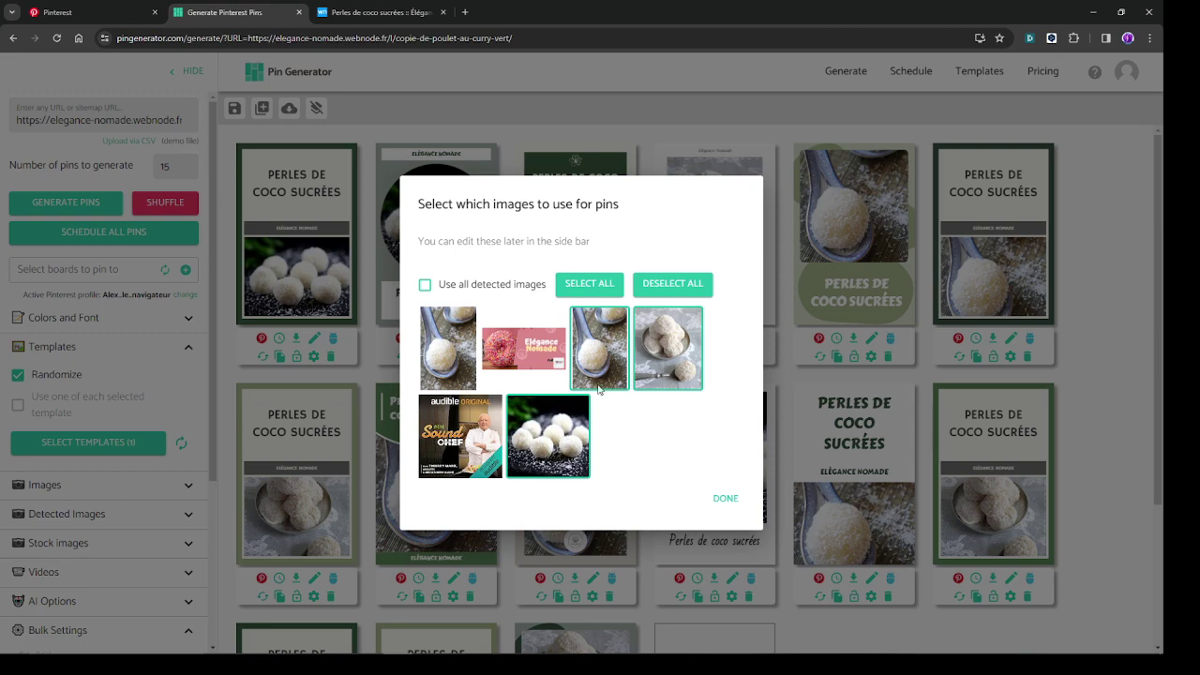
pyautogui.click(738, 500)
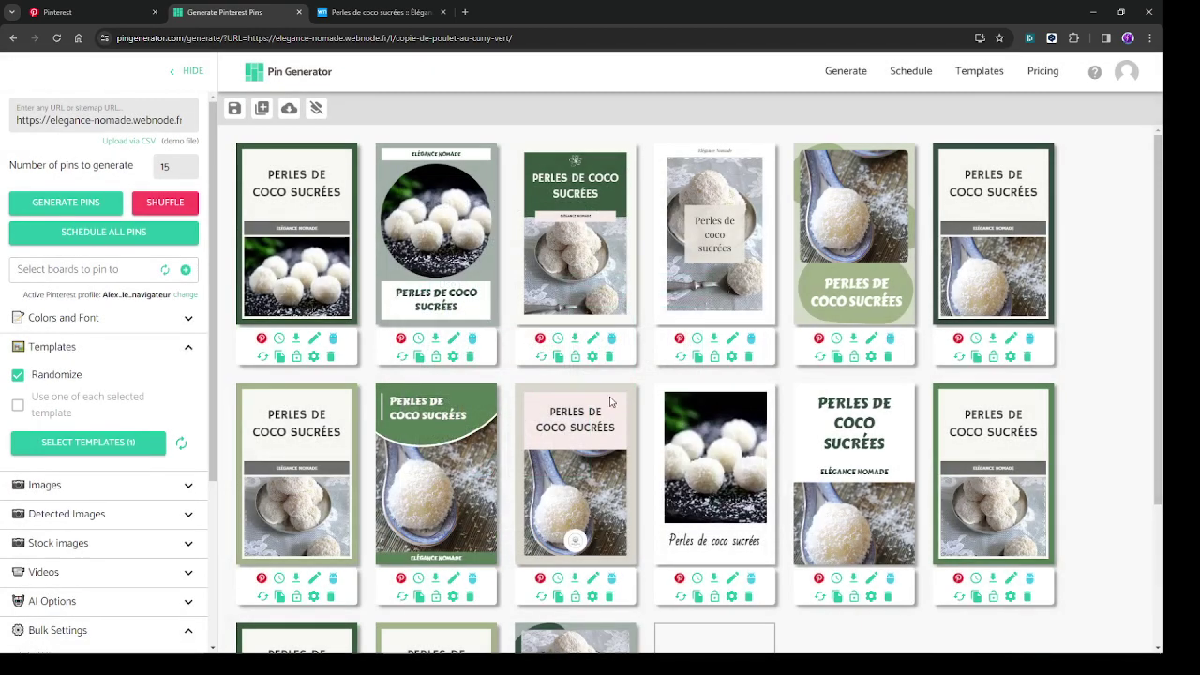
pyautogui.click(980, 339)
pyautogui.click(855, 385)
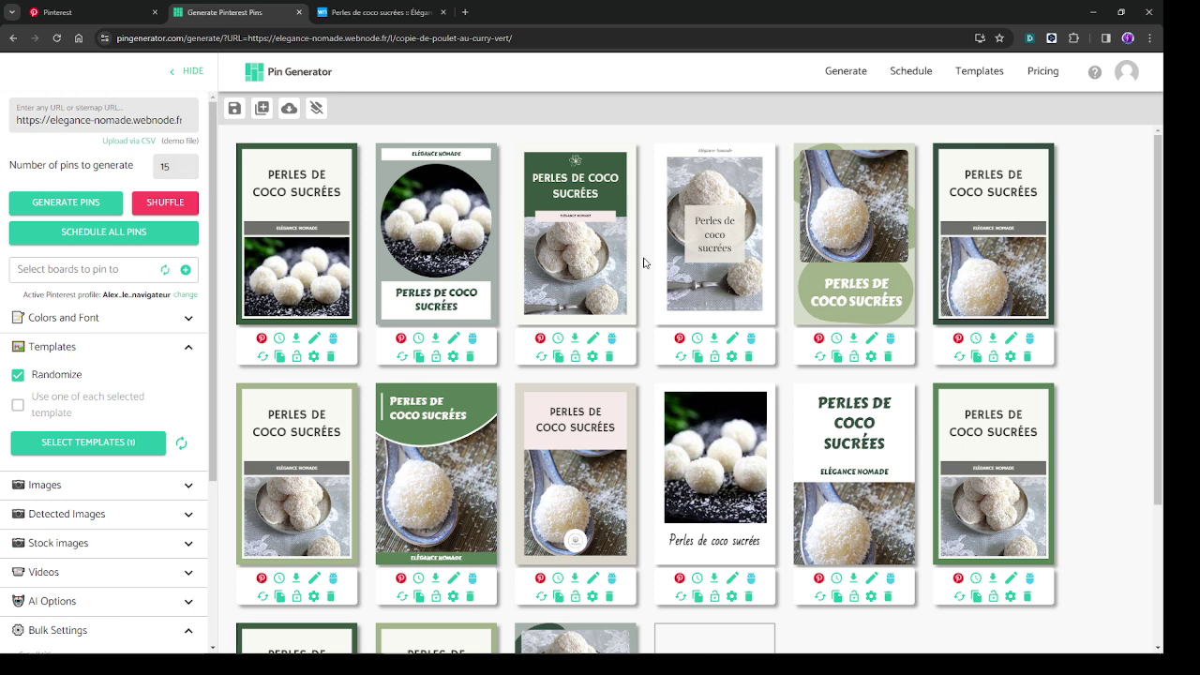
# Delete the two generated pins with light green frames, one with the bowl photo and one with the spoon photo
pyautogui.scroll(-2, 643, 262)
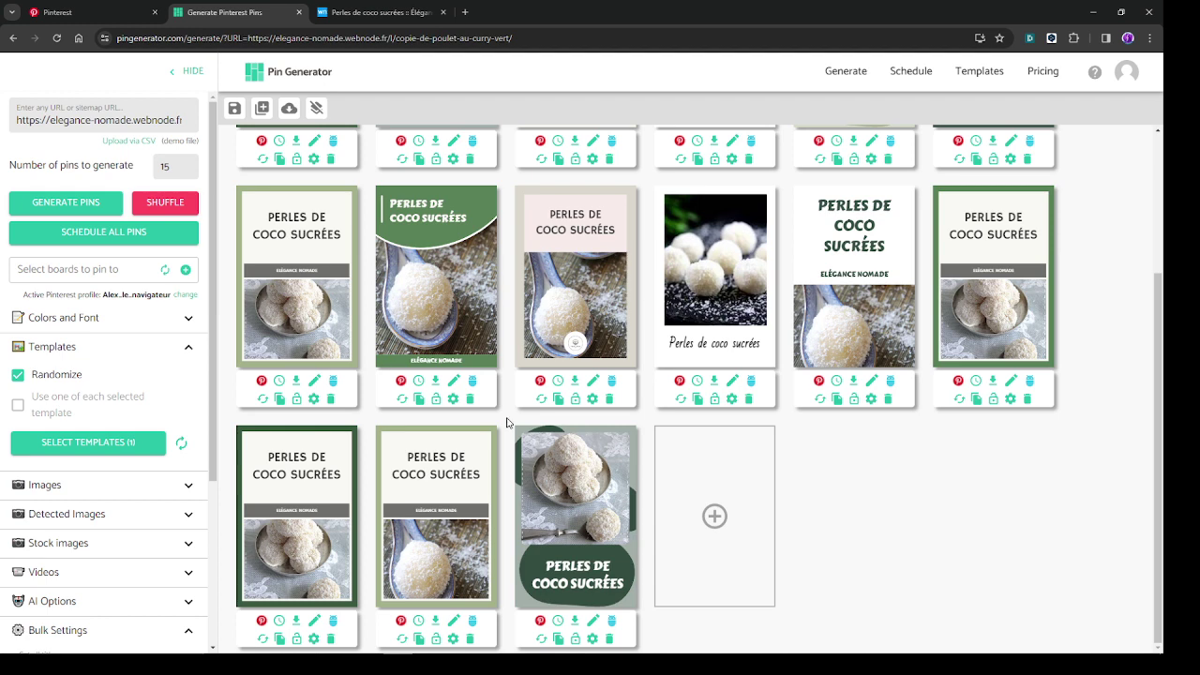
pyautogui.scroll(2, 1079, 448)
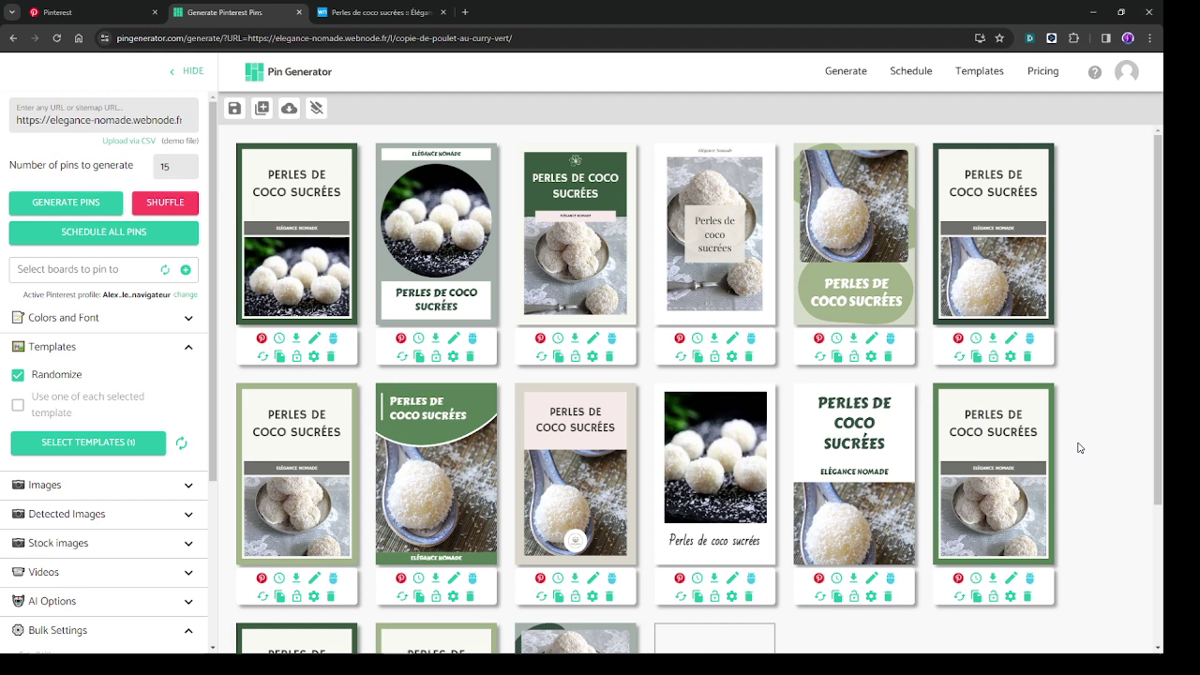
pyautogui.scroll(-2, 1078, 448)
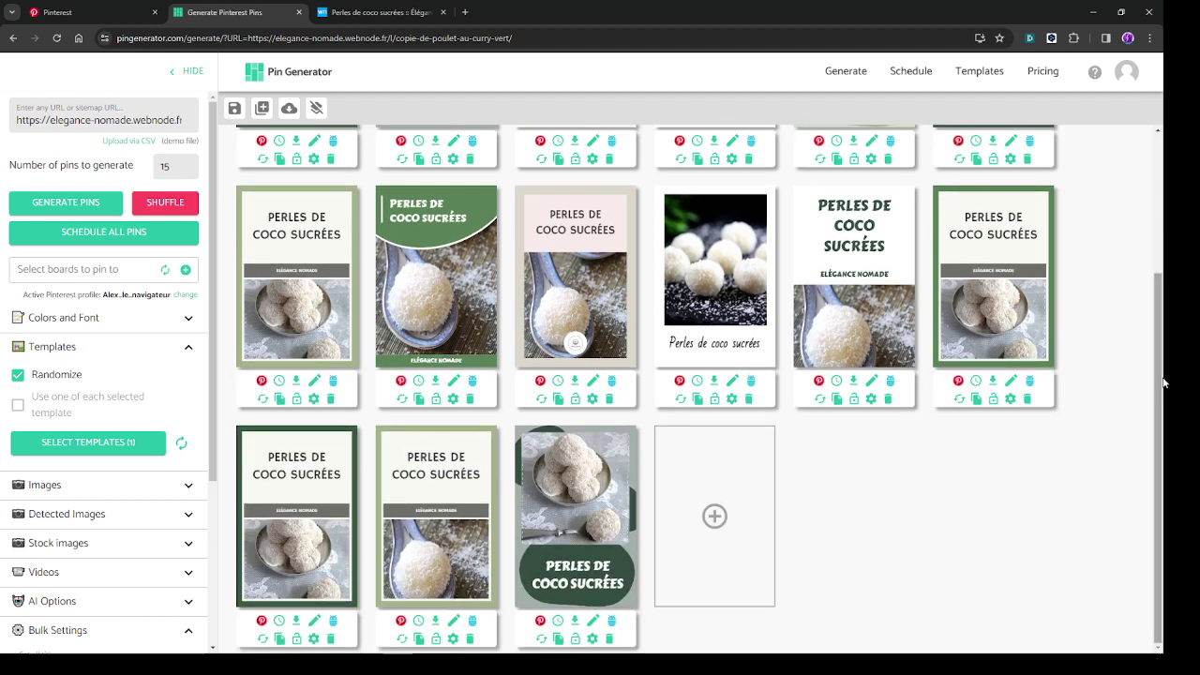
pyautogui.click(332, 400)
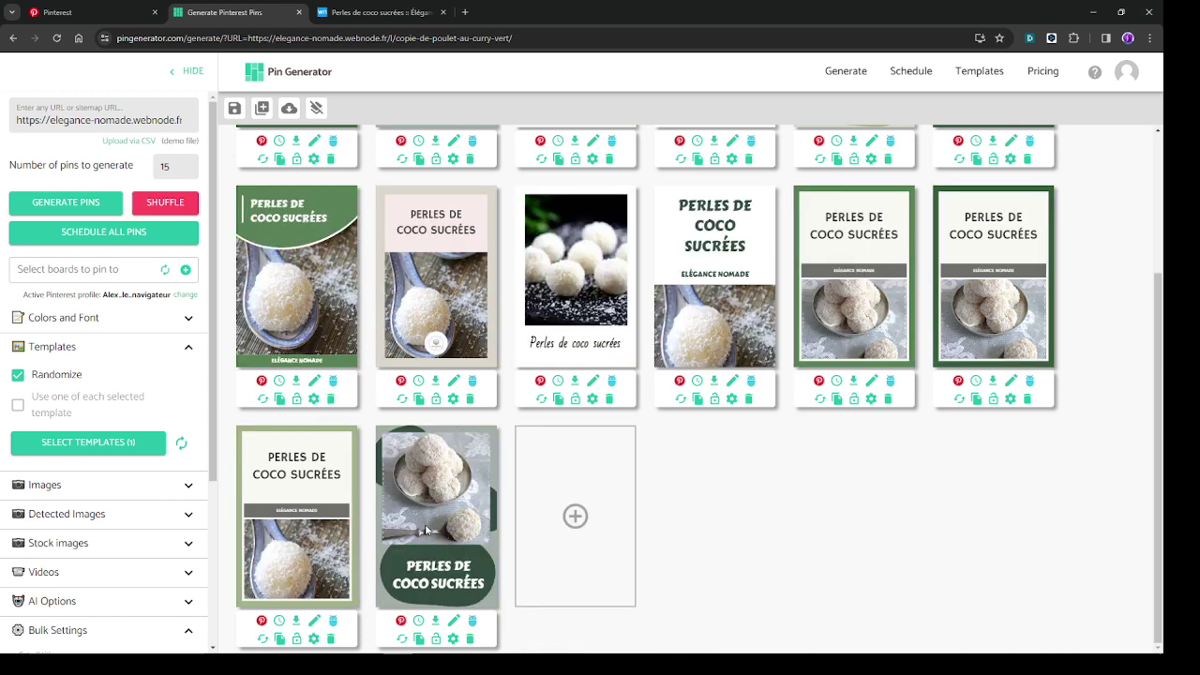
pyautogui.click(332, 640)
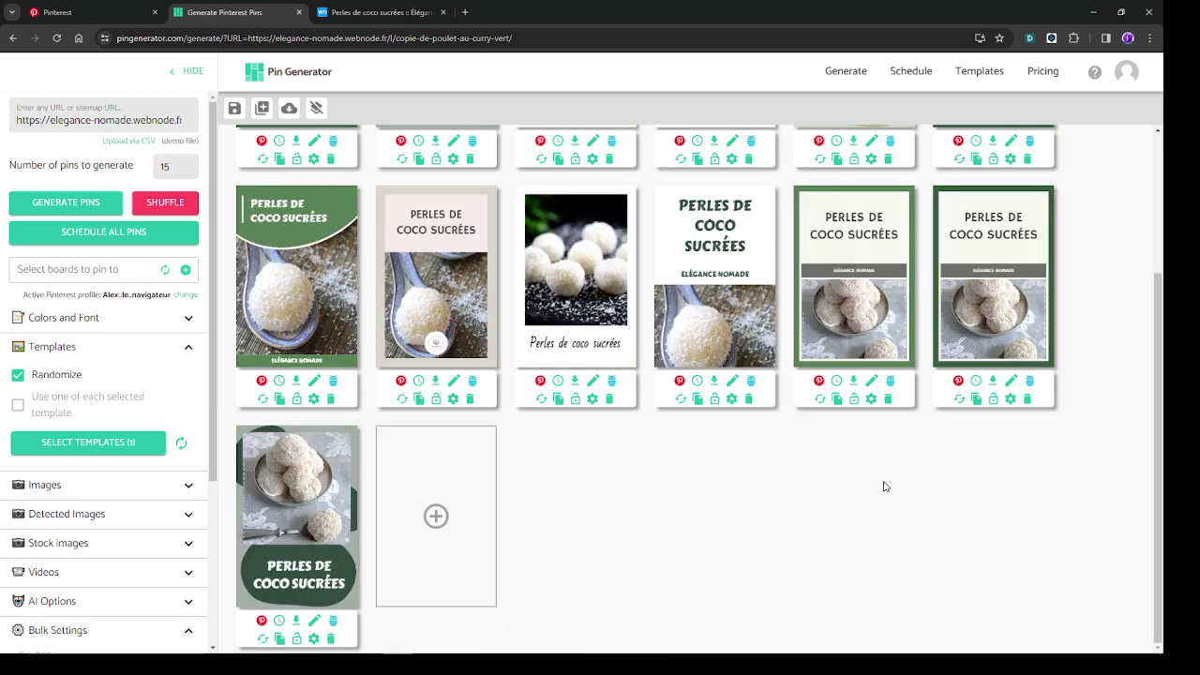
# Delete the two remaining green-framed pins with the bowl photo and the pin with the circular coconut-ball photo
pyautogui.scroll(2, 884, 485)
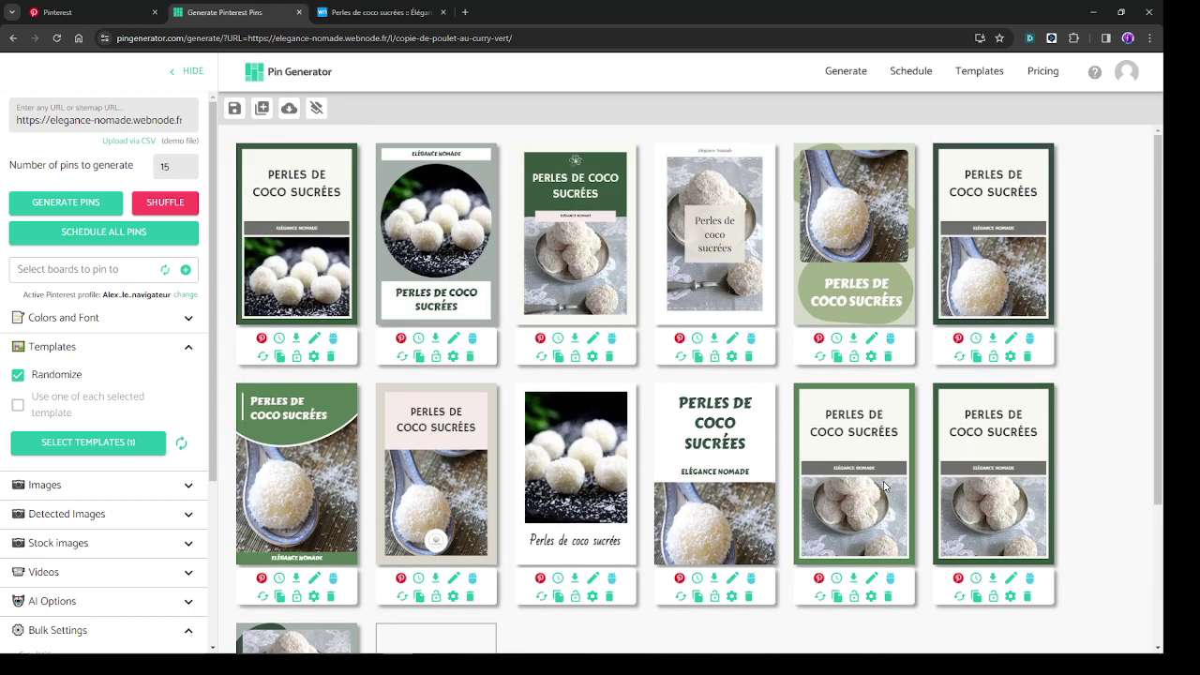
pyautogui.scroll(-1, 884, 486)
pyautogui.moveTo(885, 486)
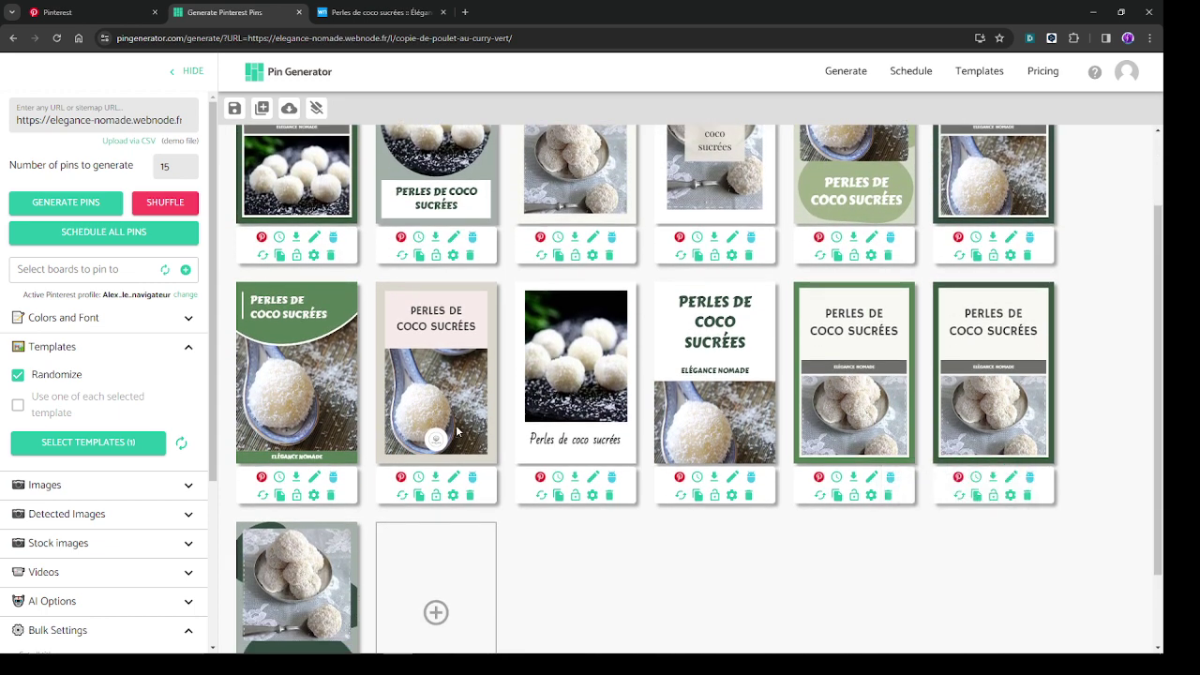
pyautogui.scroll(1, 459, 431)
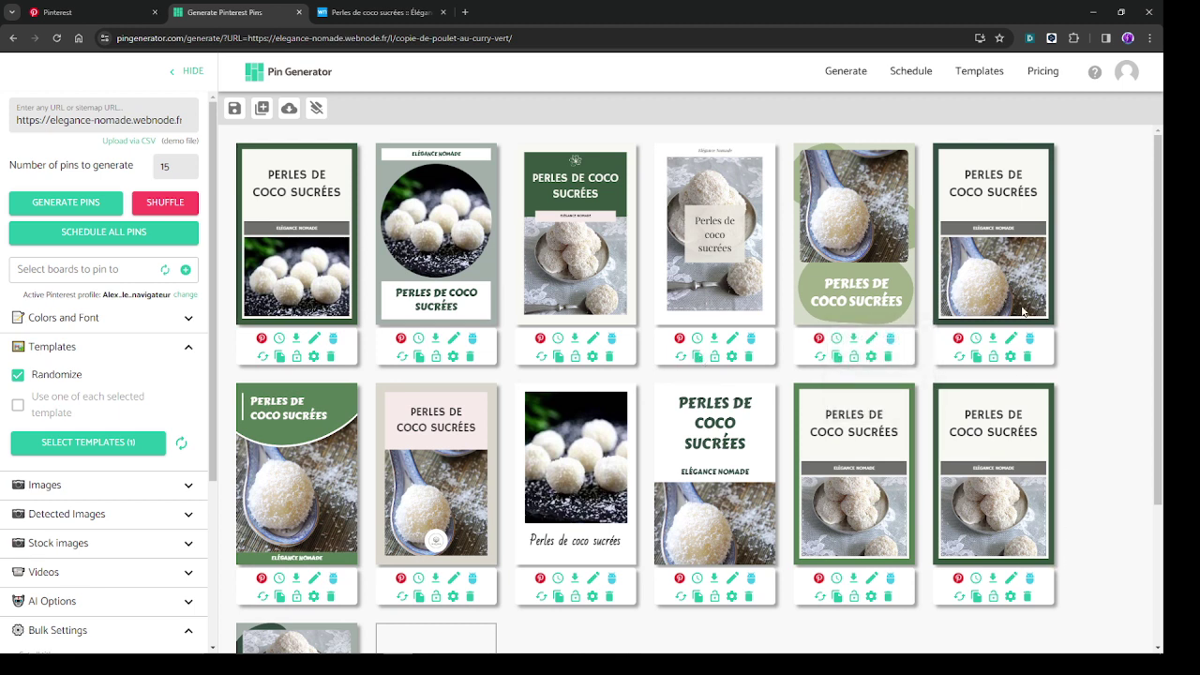
pyautogui.moveTo(1029, 577)
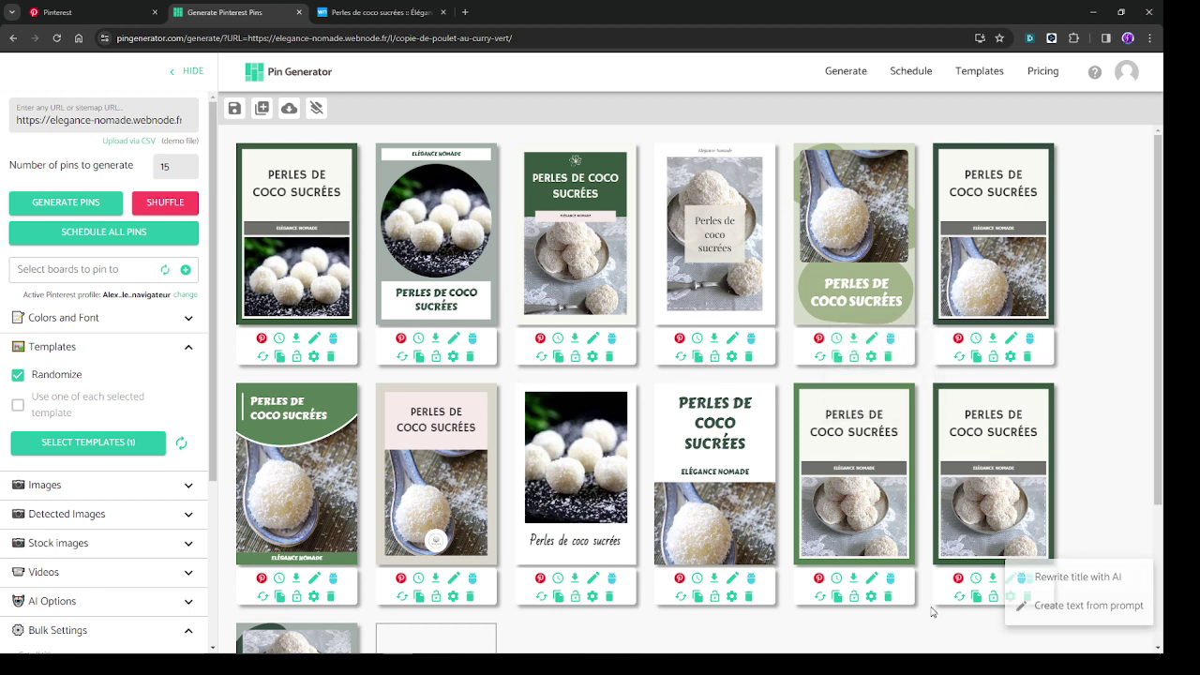
pyautogui.click(1030, 596)
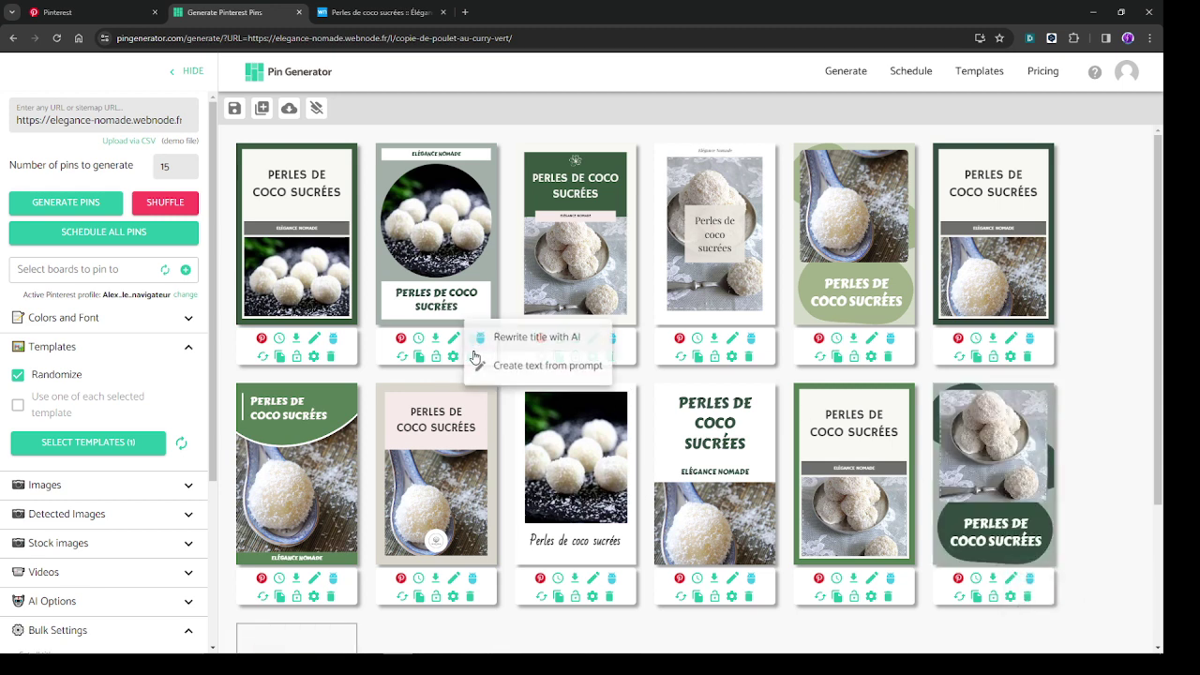
pyautogui.click(472, 357)
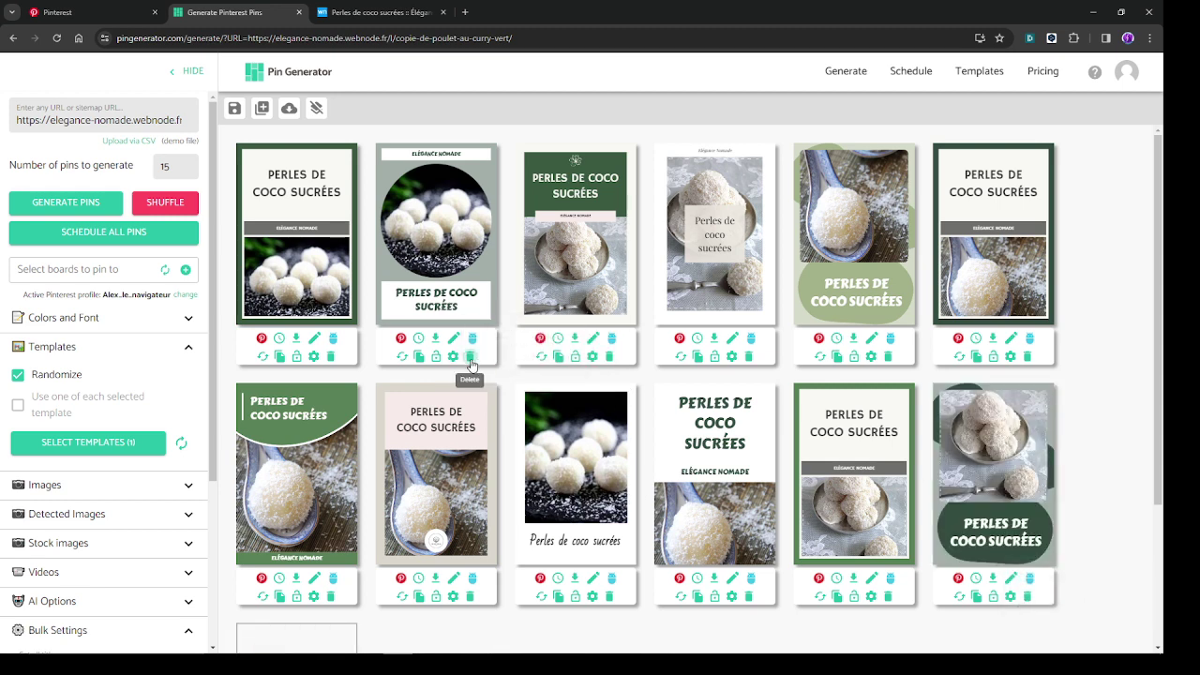
pyautogui.moveTo(696, 578)
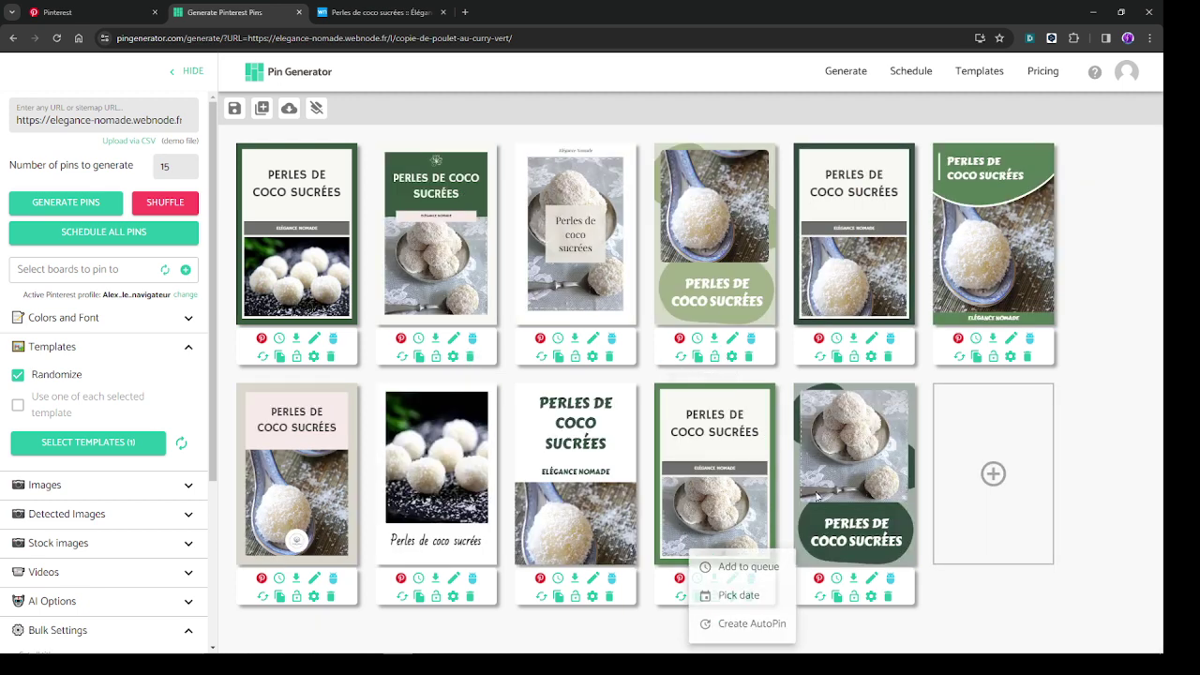
pyautogui.click(749, 596)
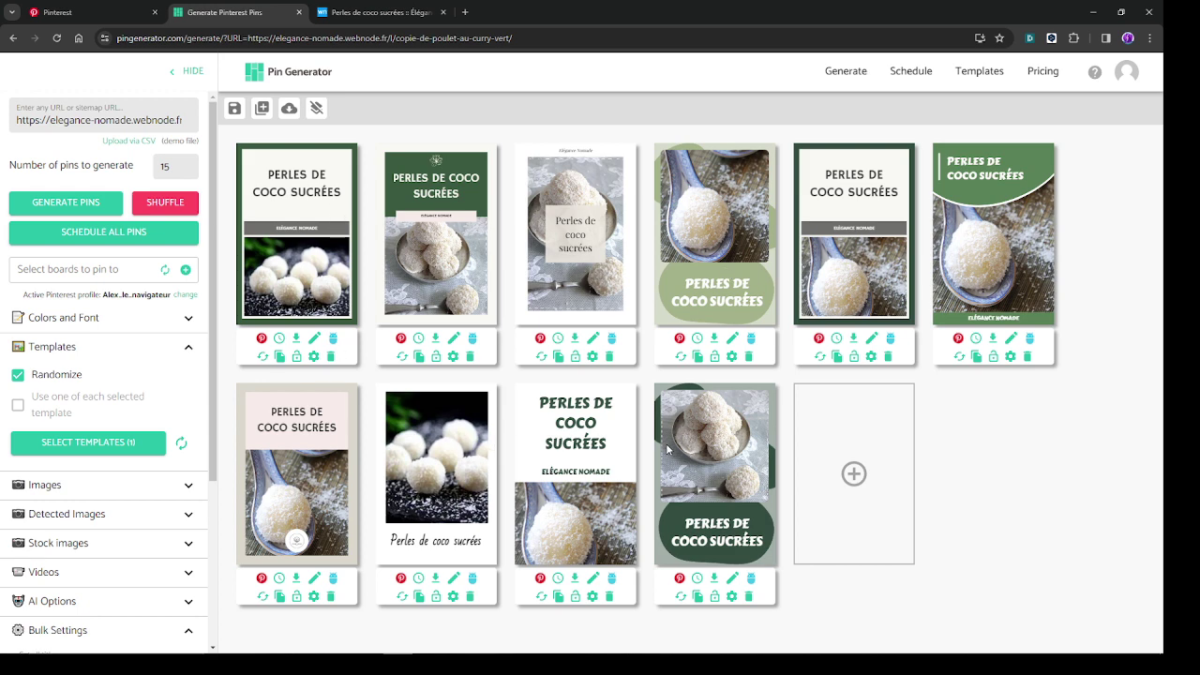
# Review the bulk description and outbound link settings, and examine the details of the last dark-green pin with the bowl photo
pyautogui.scroll(-1, 93, 187)
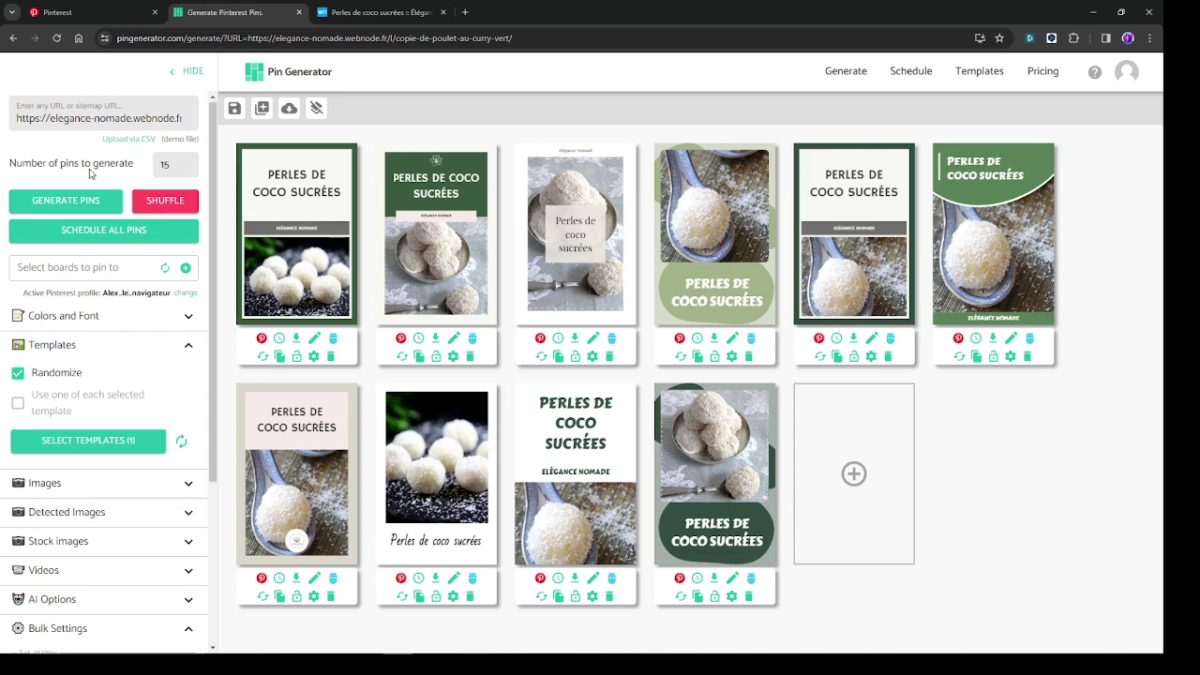
pyautogui.click(122, 628)
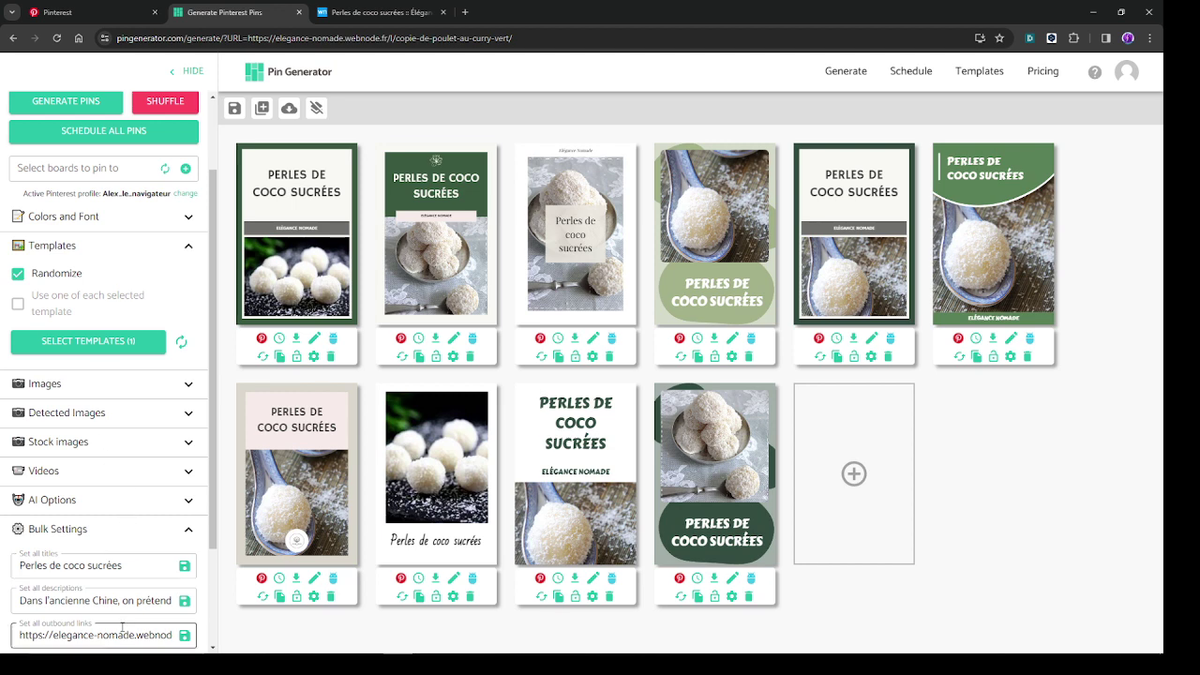
pyautogui.click(119, 602)
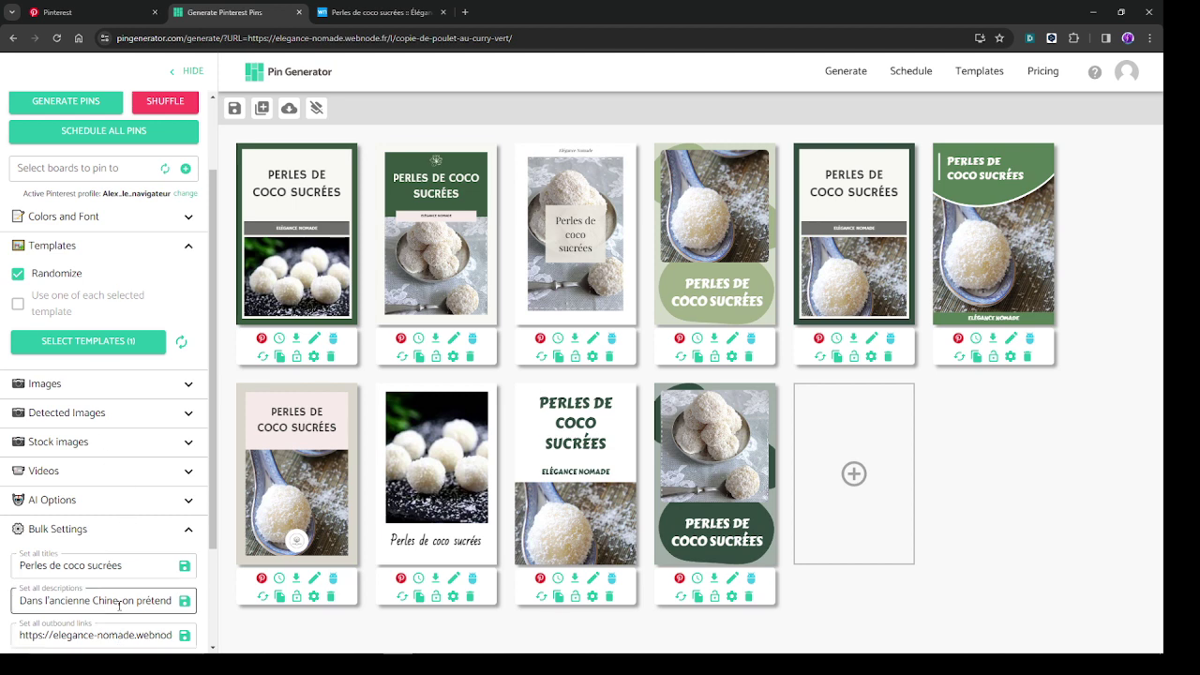
pyautogui.click(732, 585)
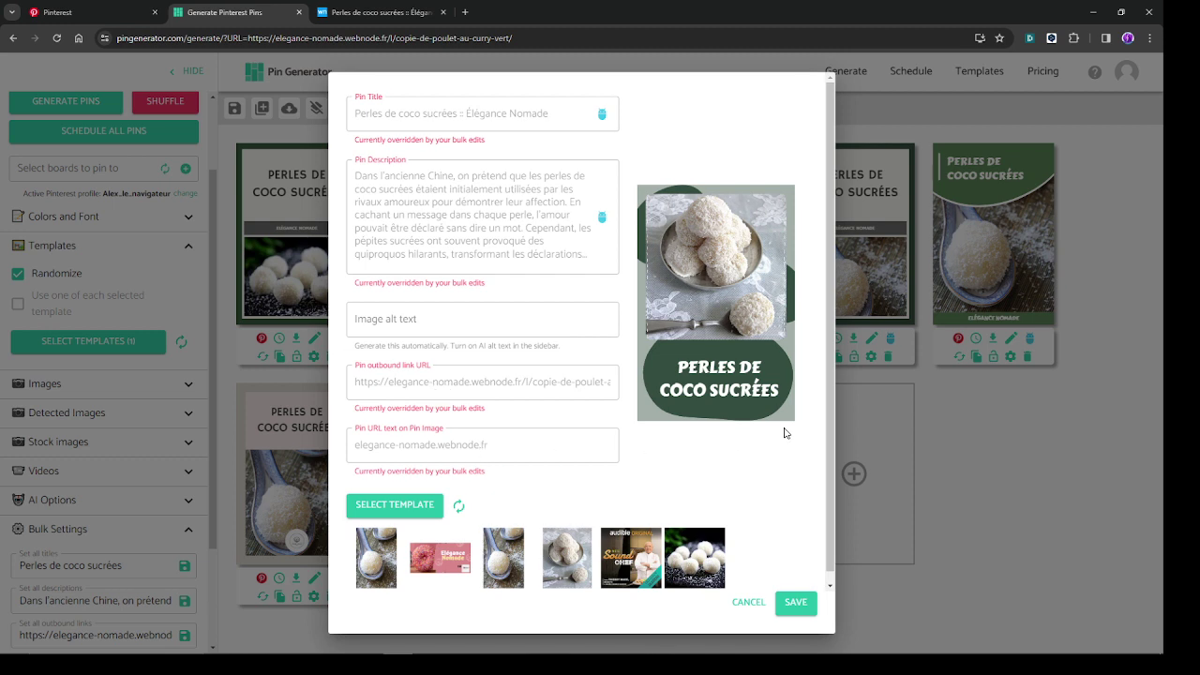
pyautogui.click(797, 605)
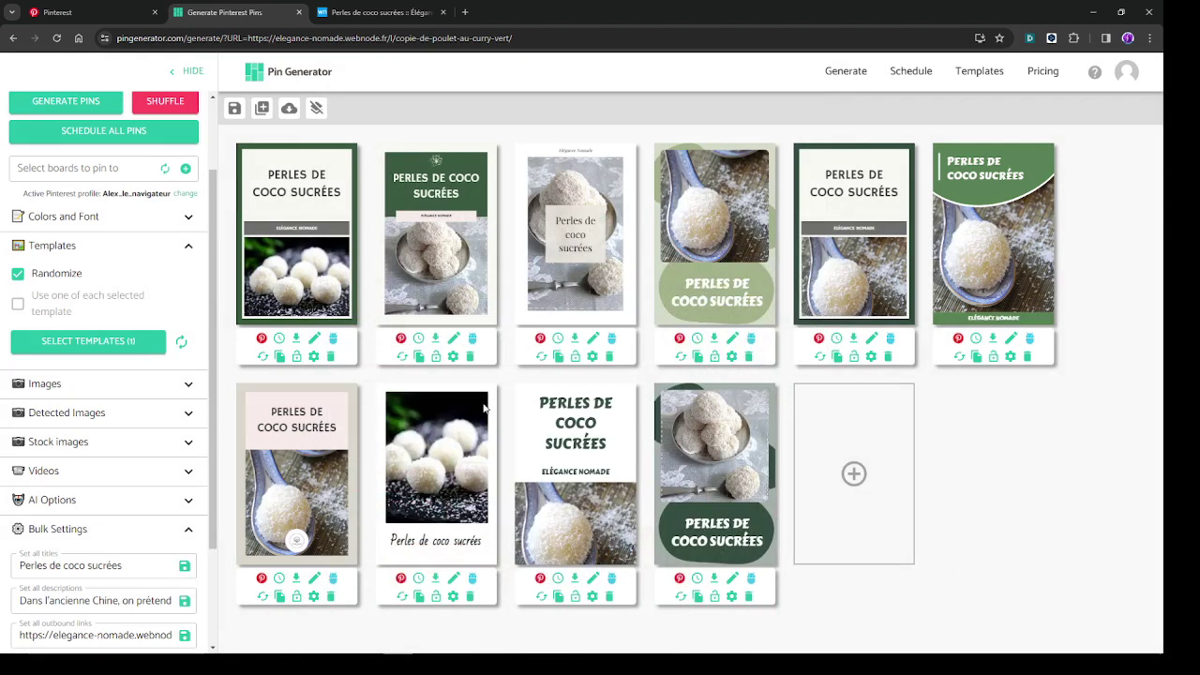
# Check the end of the bulk description and copy the #cuisinefacile hashtag line from cell A25 of the Pinterest Food sheet in Google Sheets
pyautogui.click(121, 600)
pyautogui.write(',')
pyautogui.moveTo(136, 597); pyautogui.dragTo(433, 595)
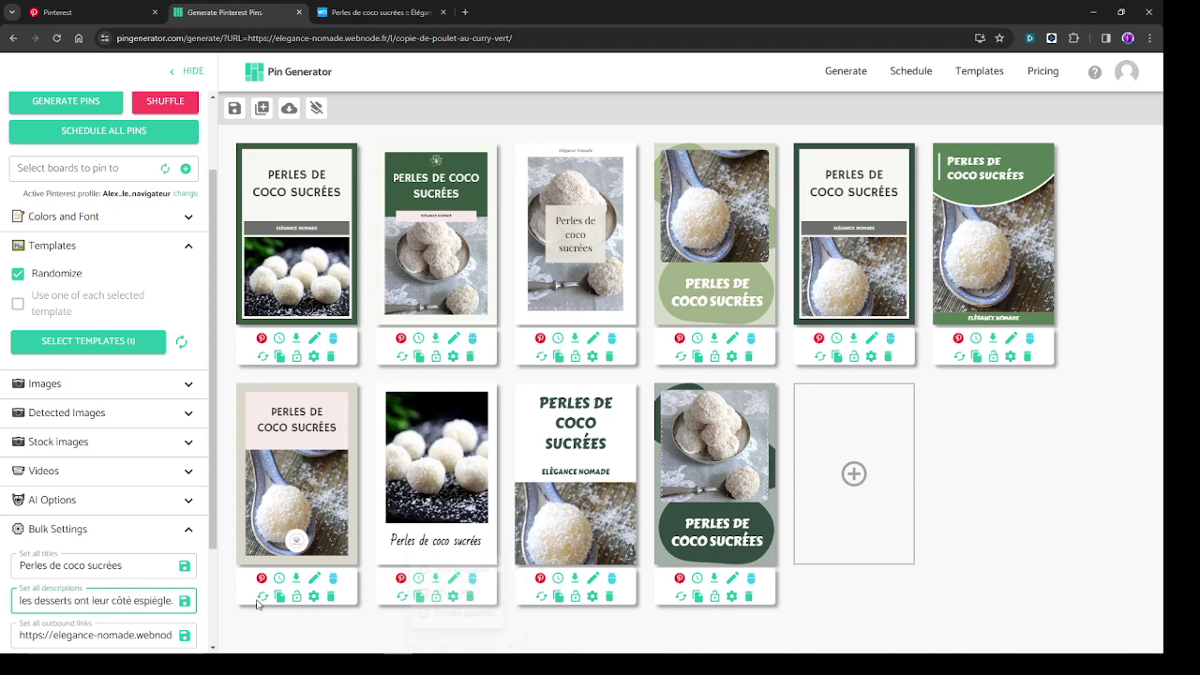
pyautogui.moveTo(138, 597); pyautogui.dragTo(201, 598)
pyautogui.click(158, 603)
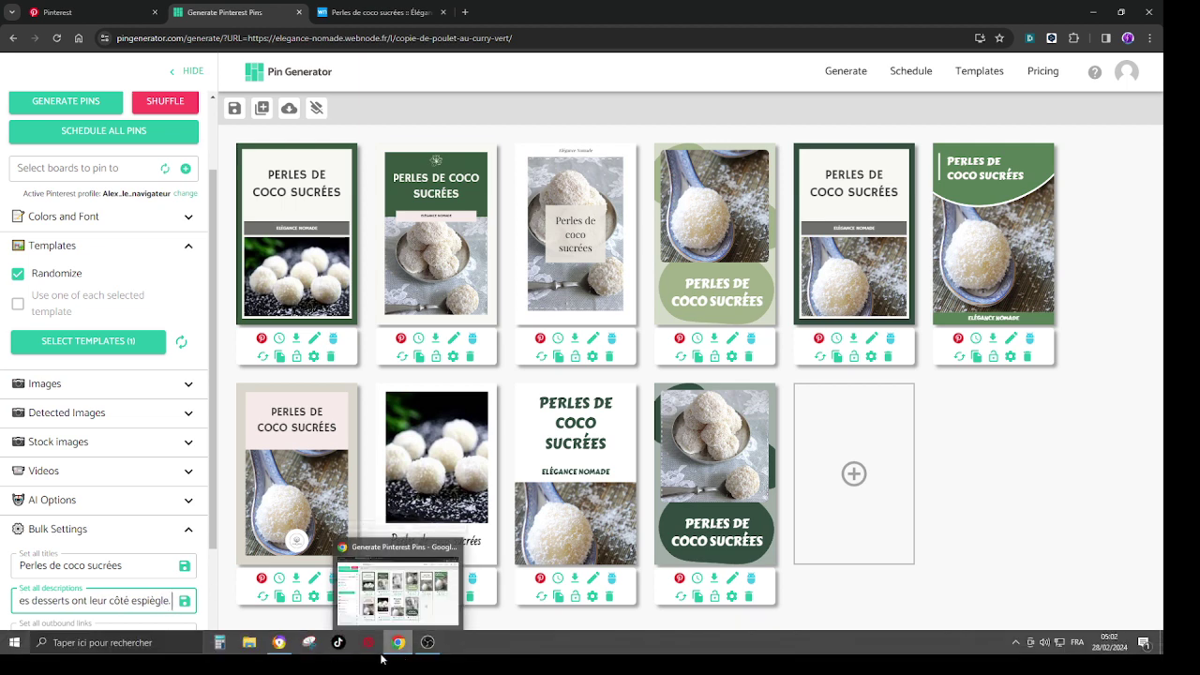
pyautogui.moveTo(302, 647)
pyautogui.click(286, 591)
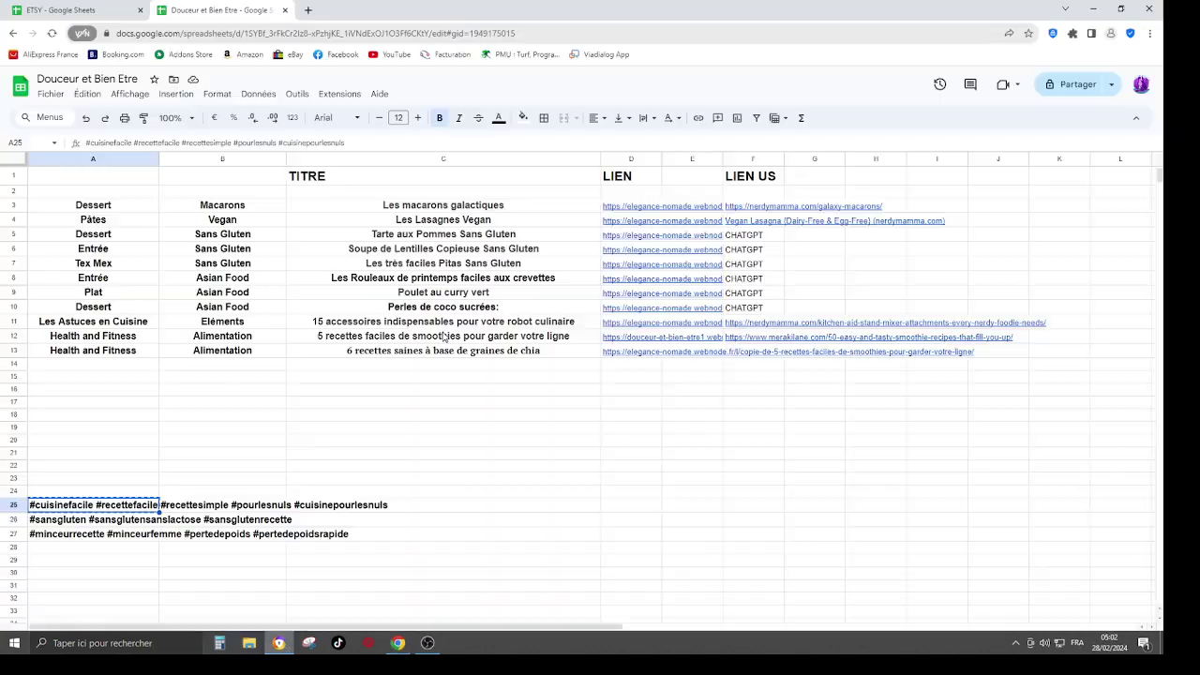
pyautogui.click(138, 444)
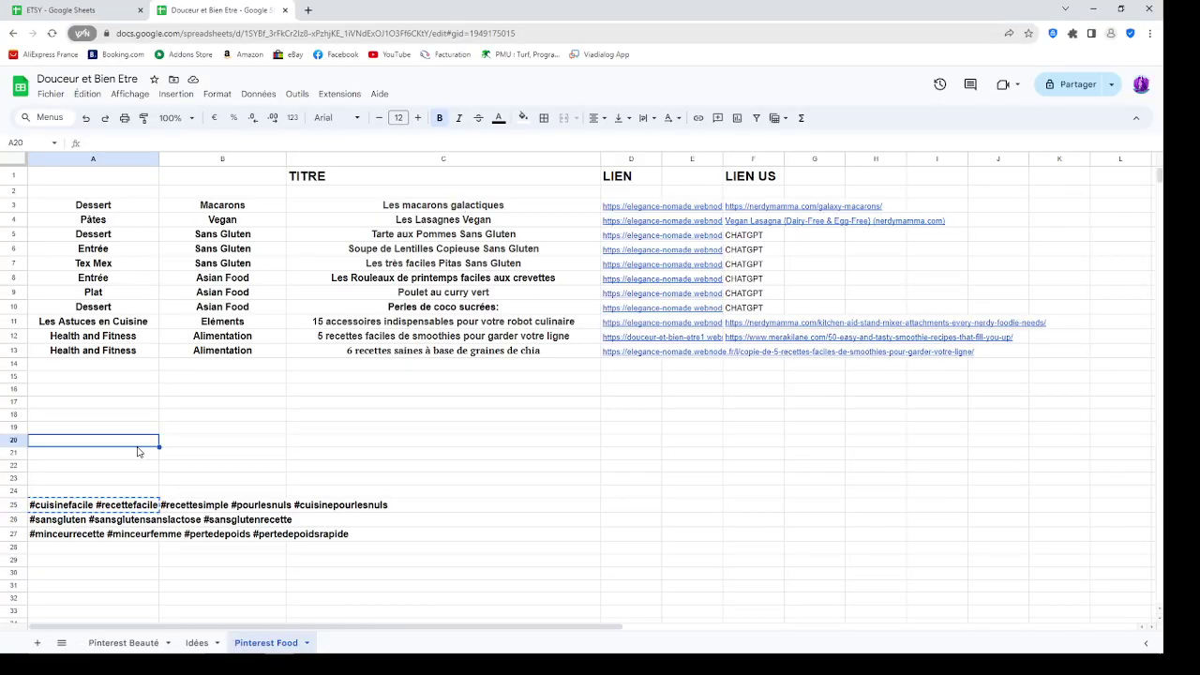
pyautogui.click(92, 511)
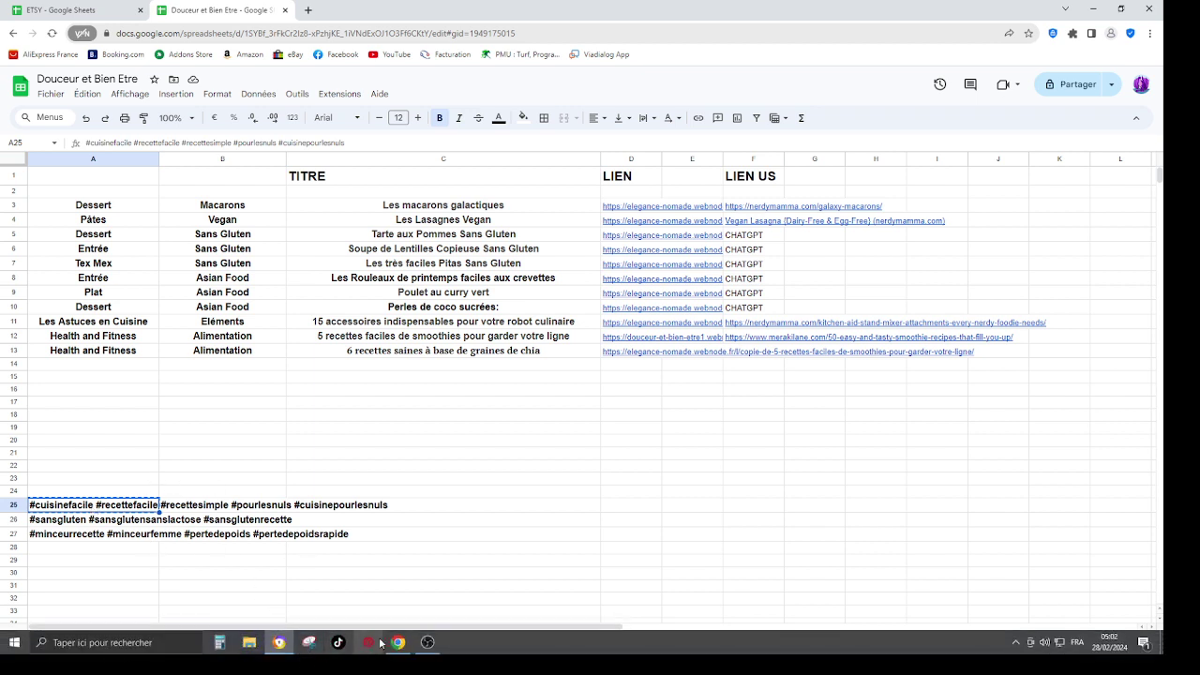
# Append the copied hashtags to the description of all pins in Pin Generator and review the details of the pink-titled spoon pin
pyautogui.click(391, 646)
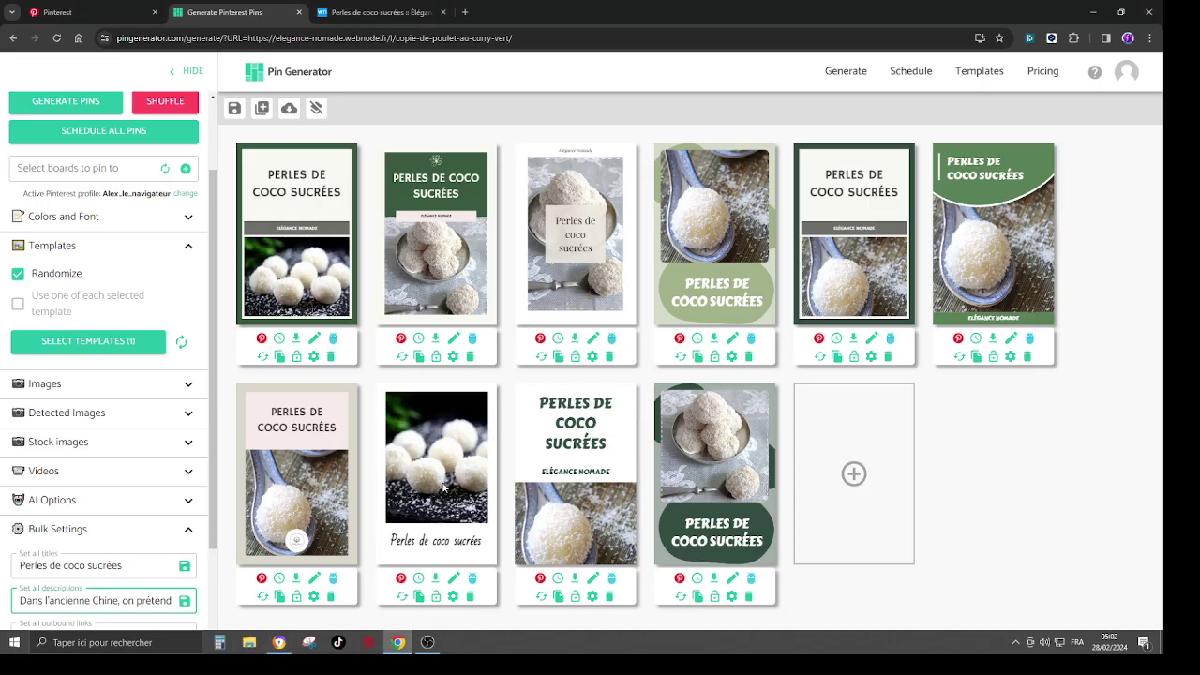
pyautogui.hotkey('ctrl', 'a')
pyautogui.click(165, 600)
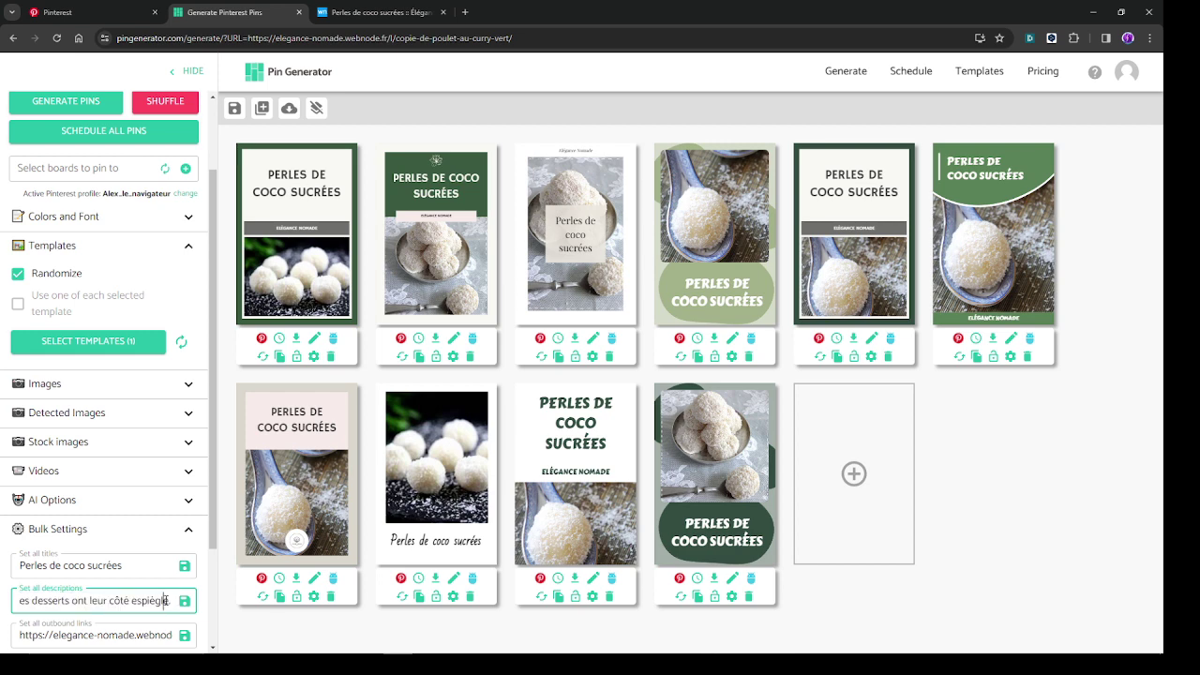
pyautogui.press('Right')
pyautogui.hotkey('ctrl', 'v')
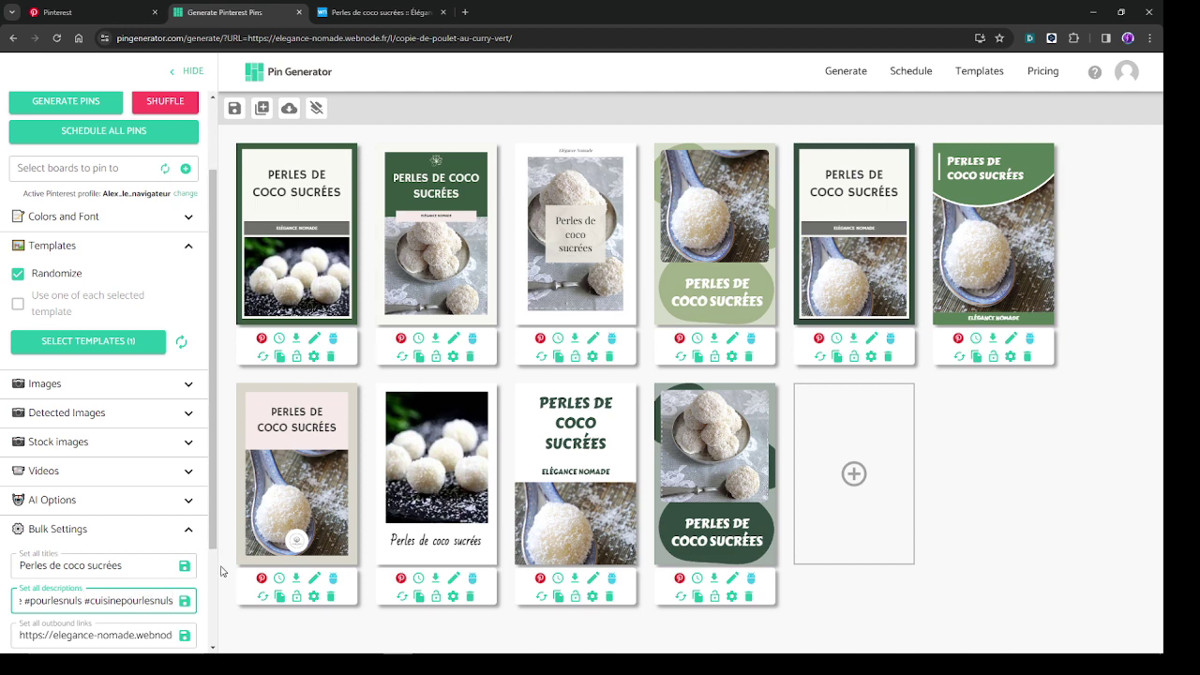
pyautogui.click(230, 599)
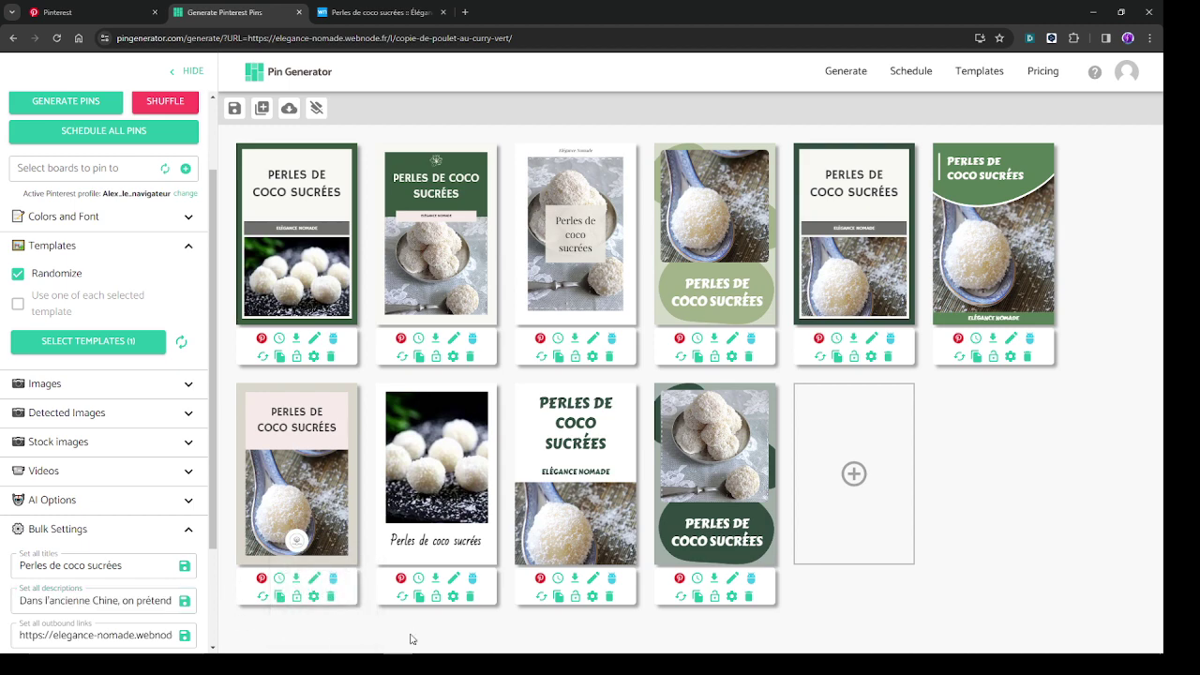
pyautogui.click(309, 581)
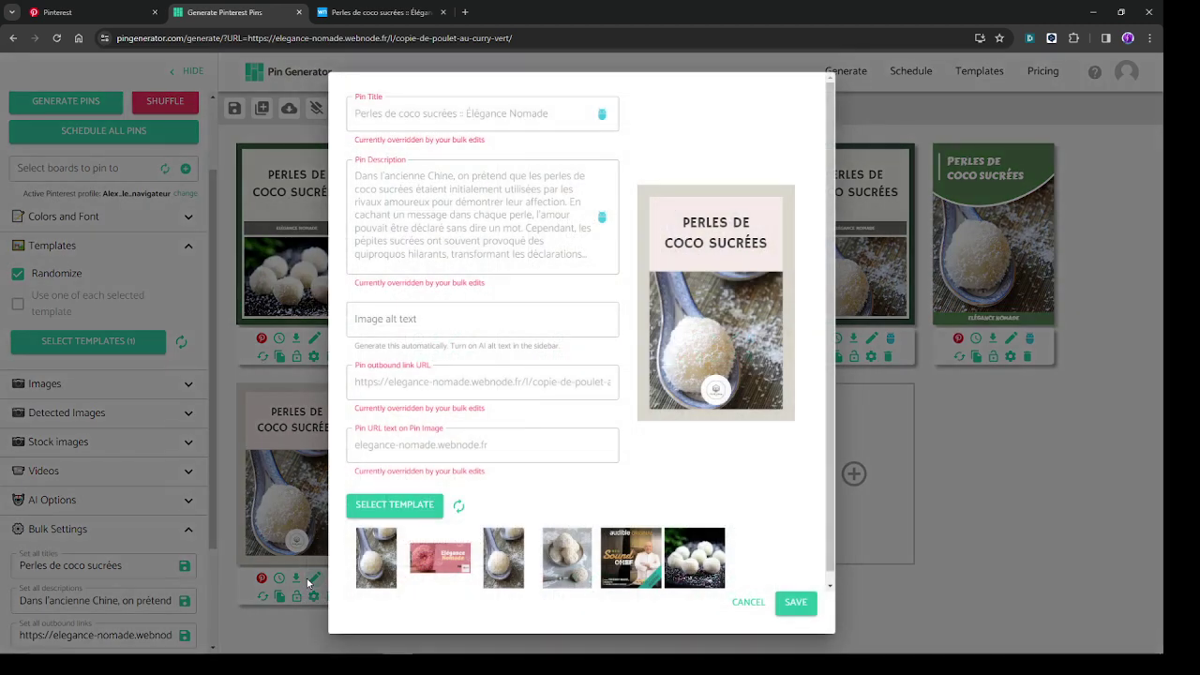
pyautogui.click(1031, 534)
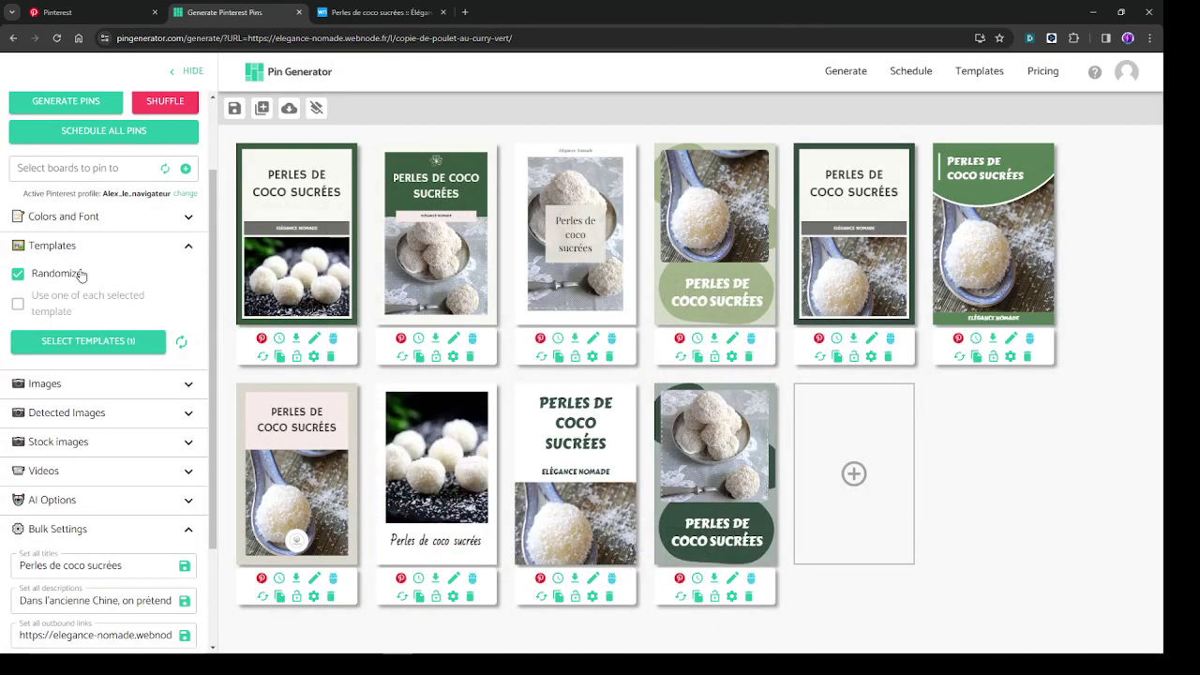
# Compare the boards available for pinning with the boards saved on the Pinterest profile
pyautogui.scroll(2, 82, 269)
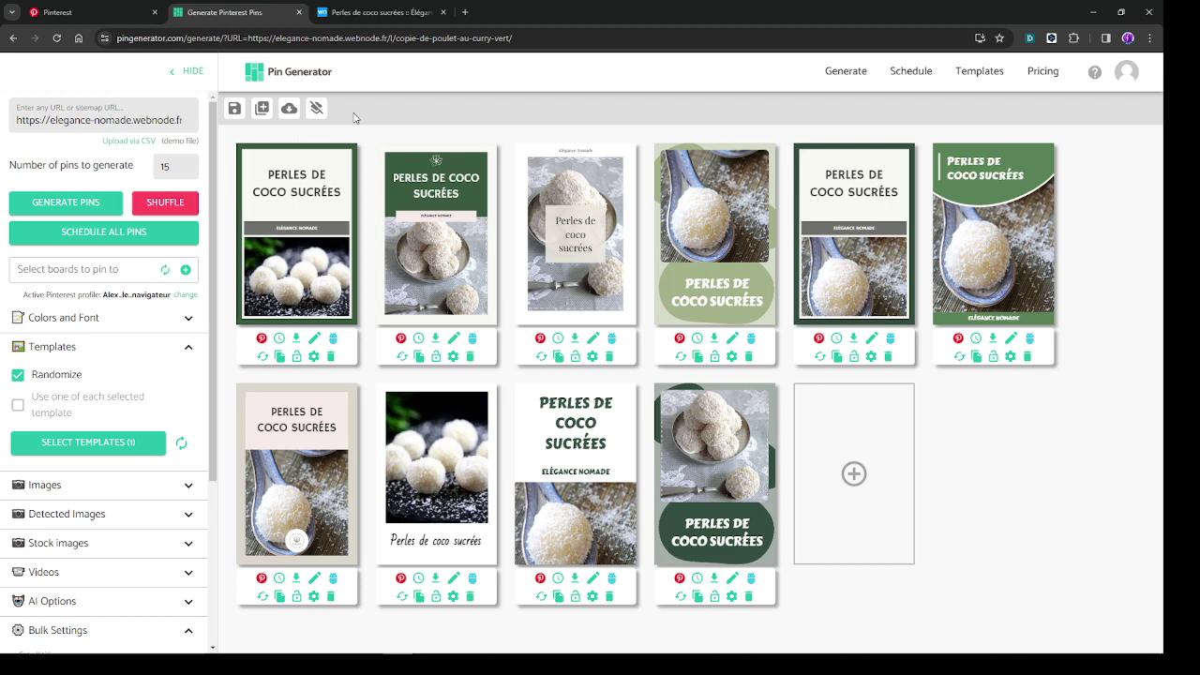
pyautogui.click(82, 268)
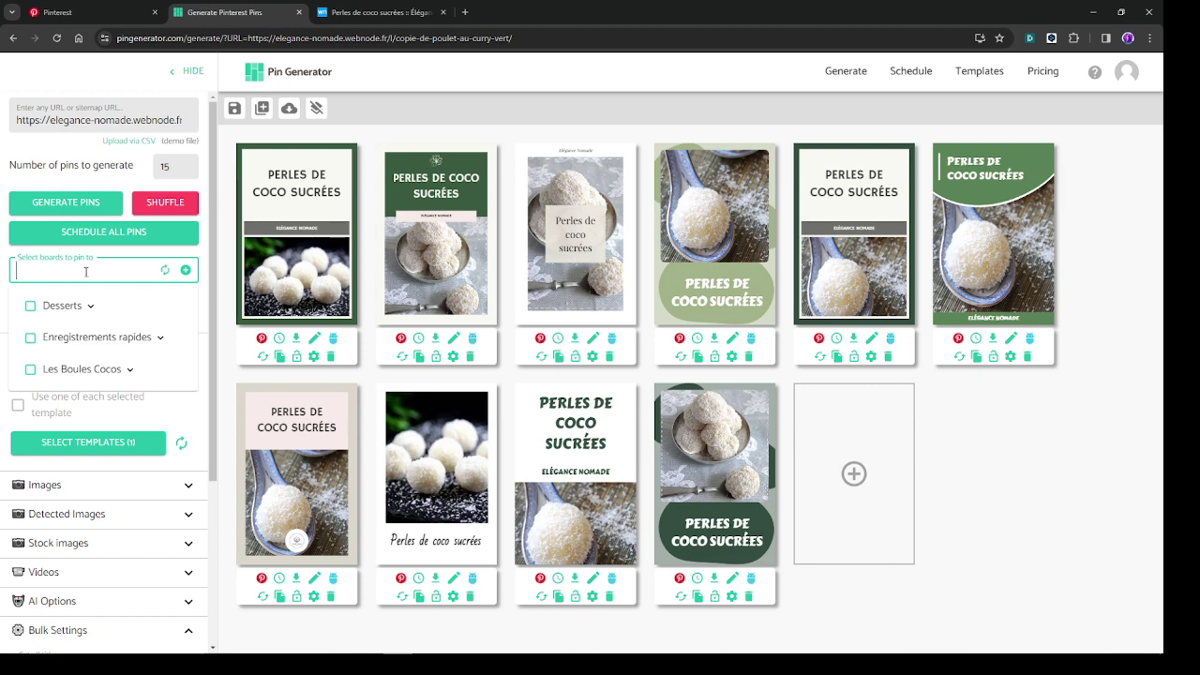
pyautogui.click(135, 277)
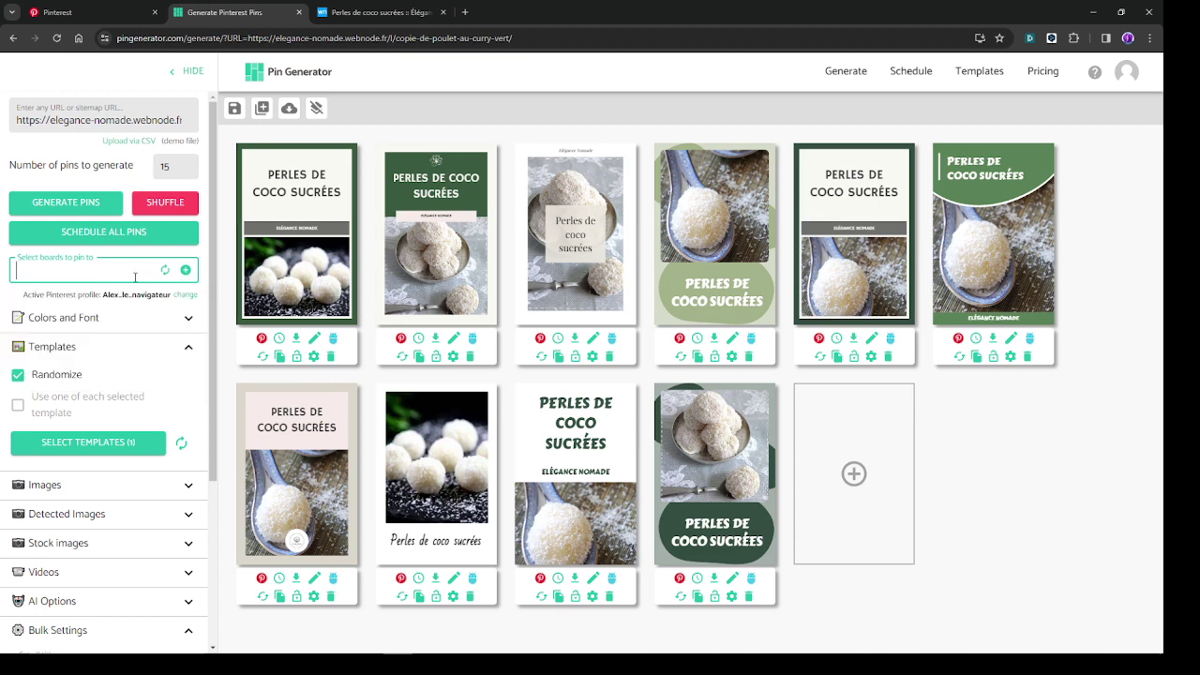
pyautogui.click(119, 269)
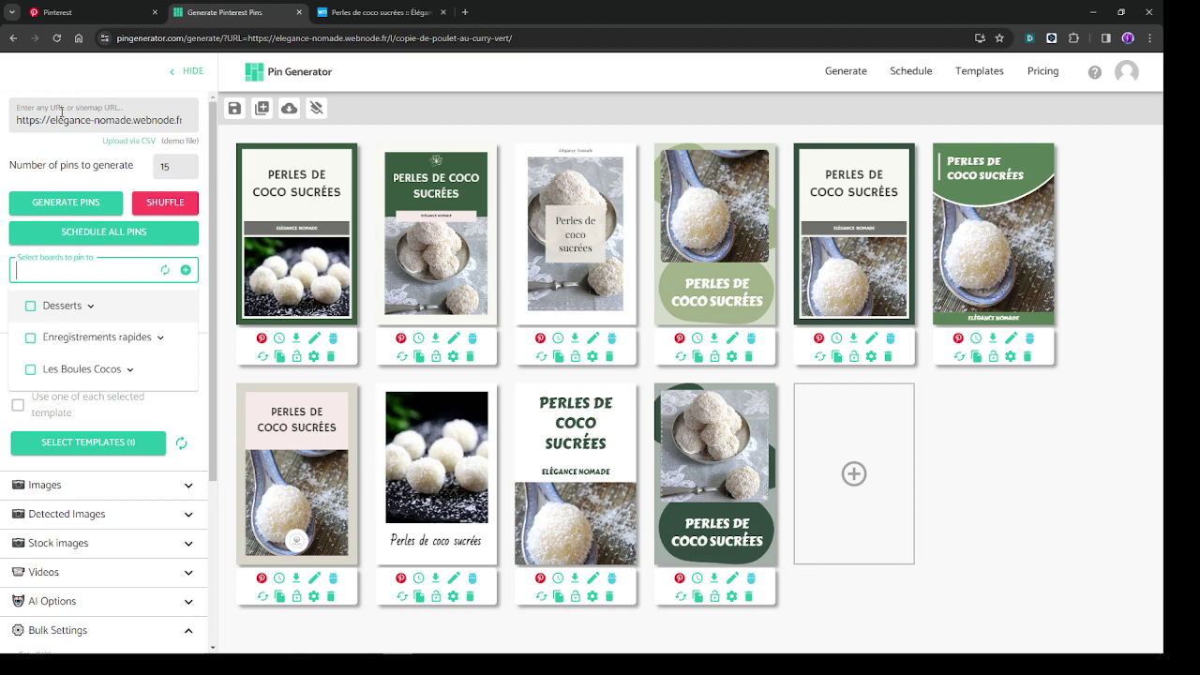
pyautogui.click(66, 12)
pyautogui.scroll(-2, 287, 375)
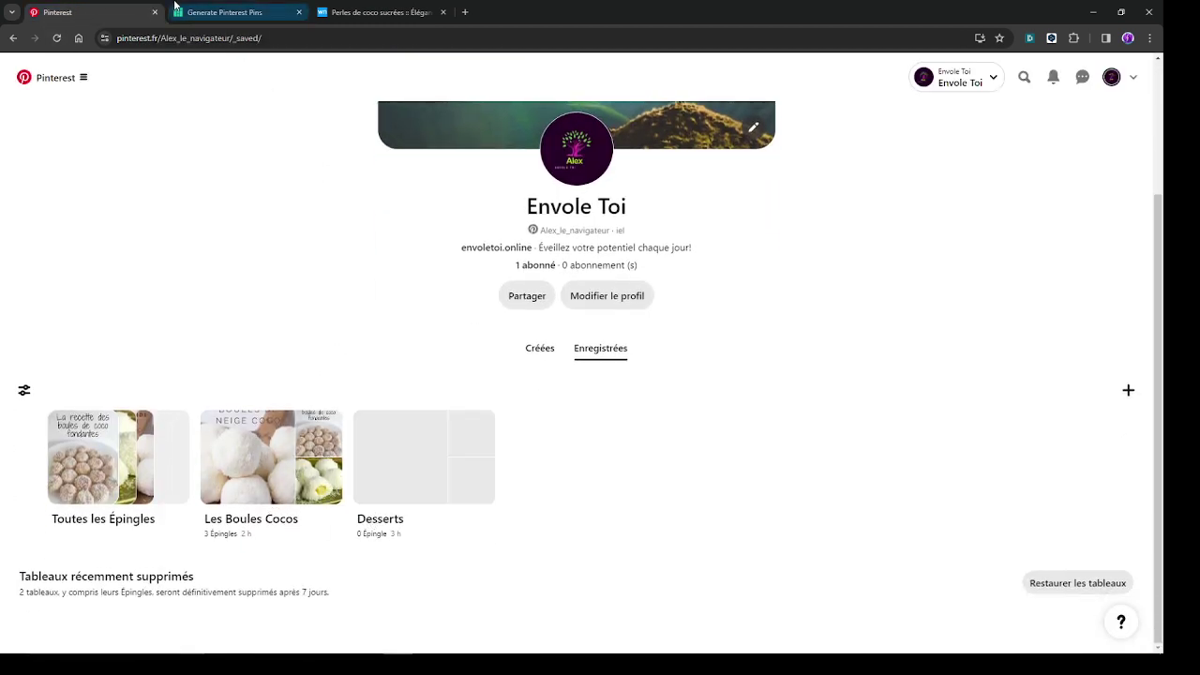
pyautogui.click(225, 13)
pyautogui.click(100, 270)
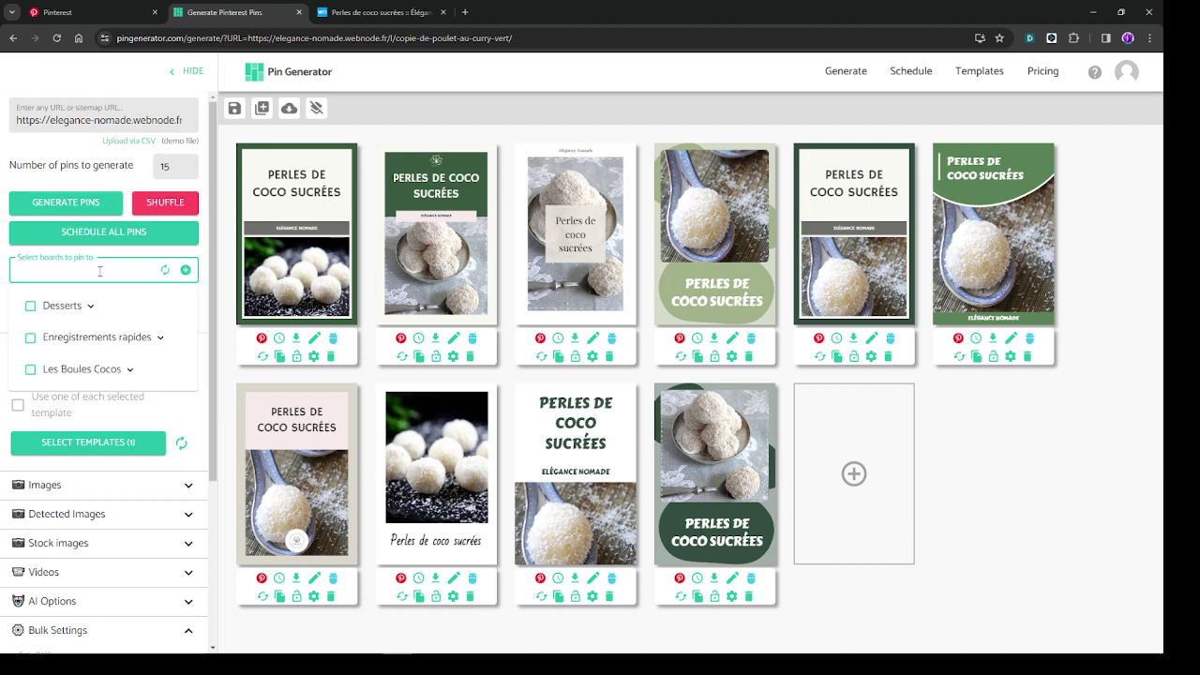
# Create a Pinterest board named "Saveurs des îles" in the Food drink category as the board for the pins
pyautogui.click(185, 271)
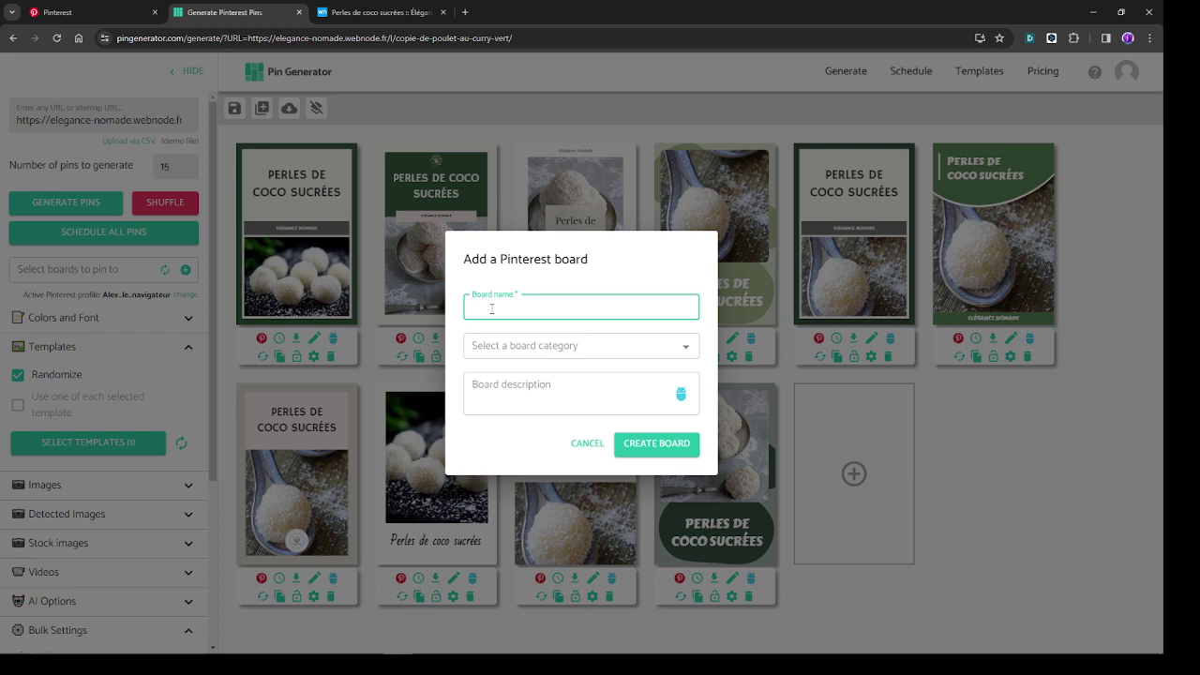
pyautogui.write('Saveurs des îles')
pyautogui.click(607, 348)
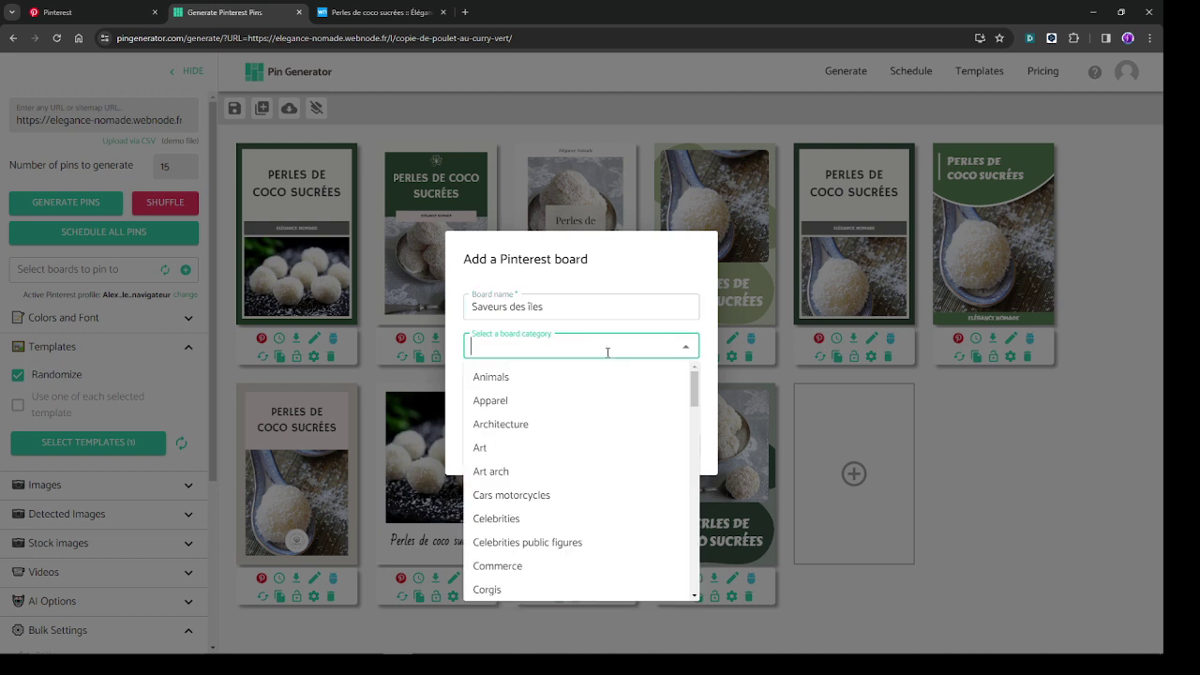
pyautogui.scroll(-5, 590, 410)
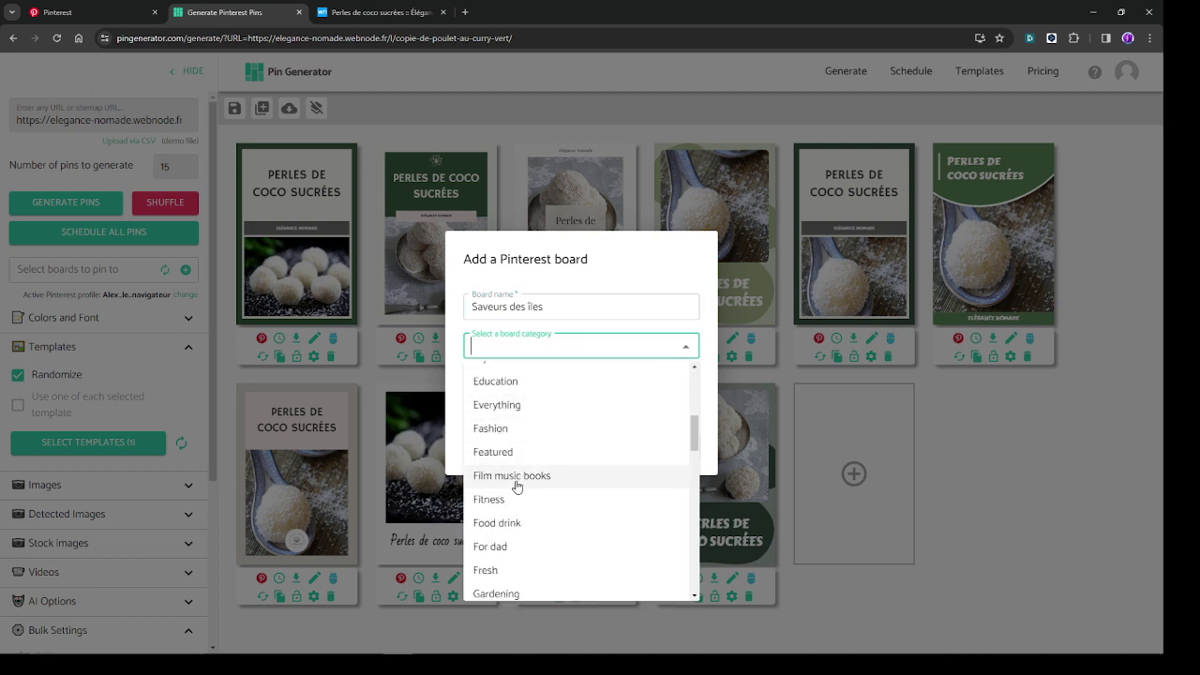
pyautogui.scroll(-1, 517, 498)
pyautogui.click(522, 423)
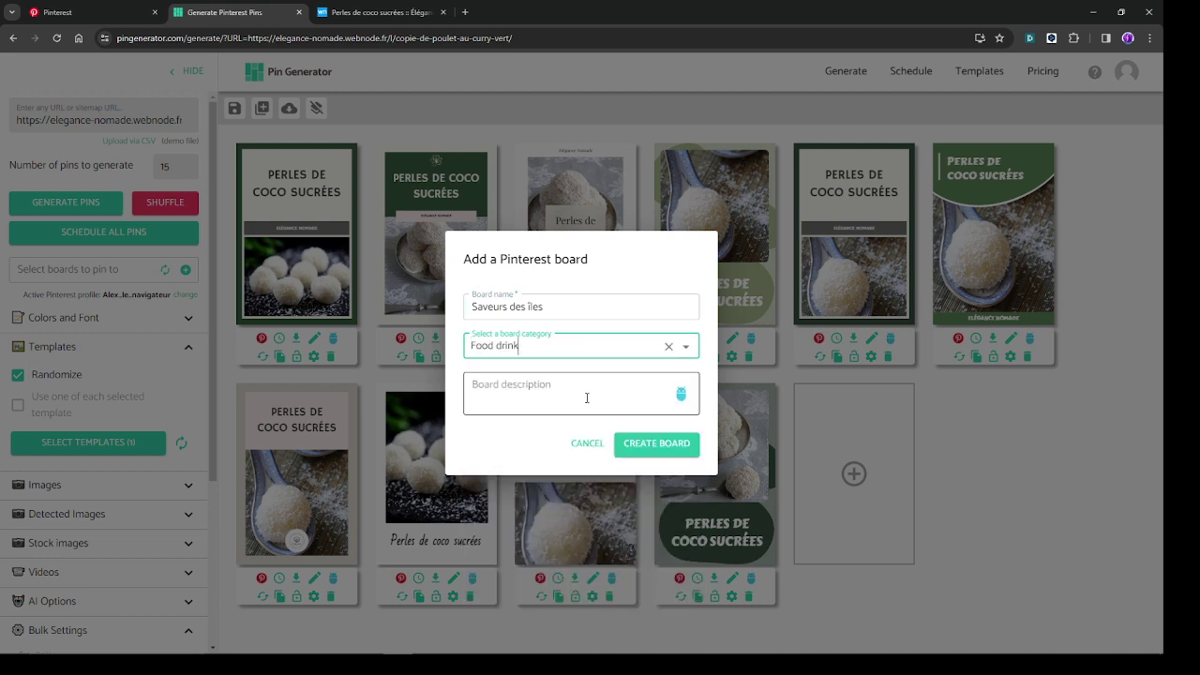
pyautogui.click(682, 450)
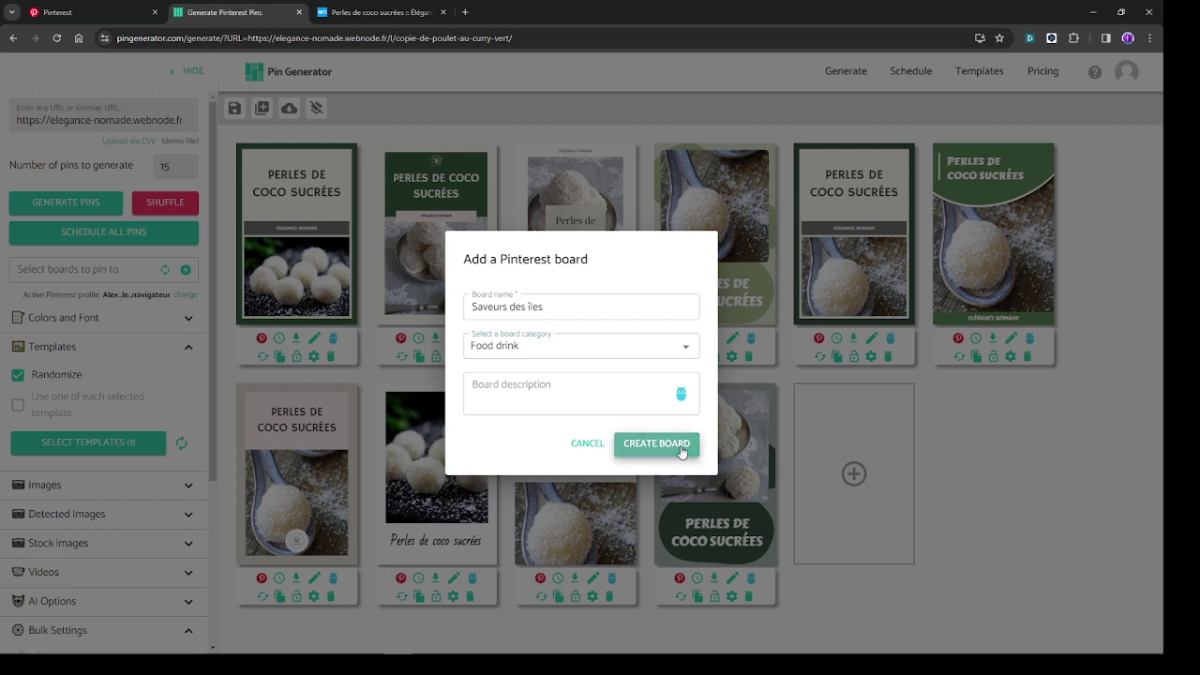
pyautogui.click(682, 451)
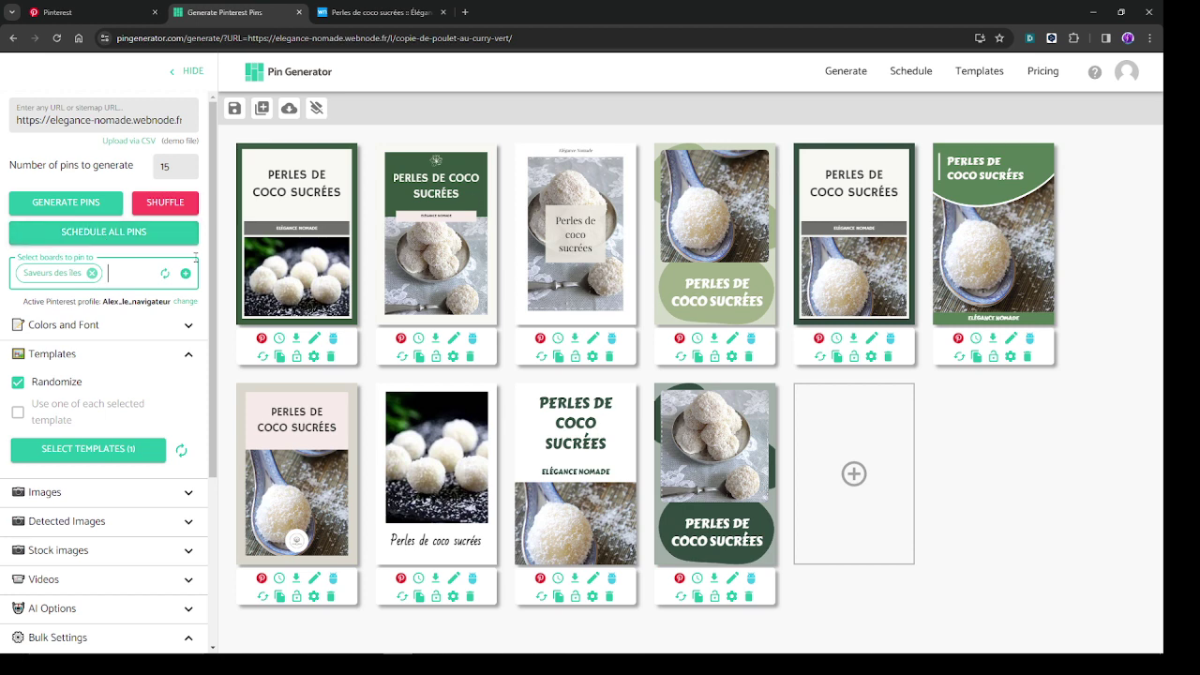
# Schedule all pins to the "Saveurs des îles" board and review the scheduled pins queue
pyautogui.click(171, 237)
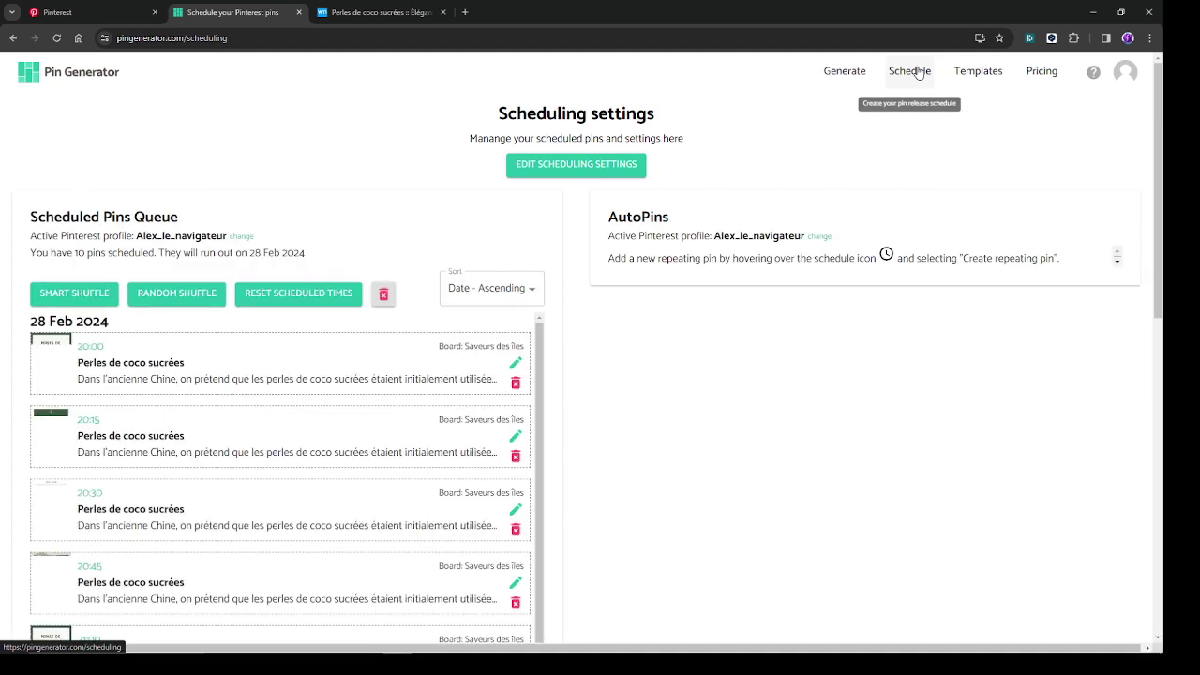
pyautogui.scroll(-2, 274, 178)
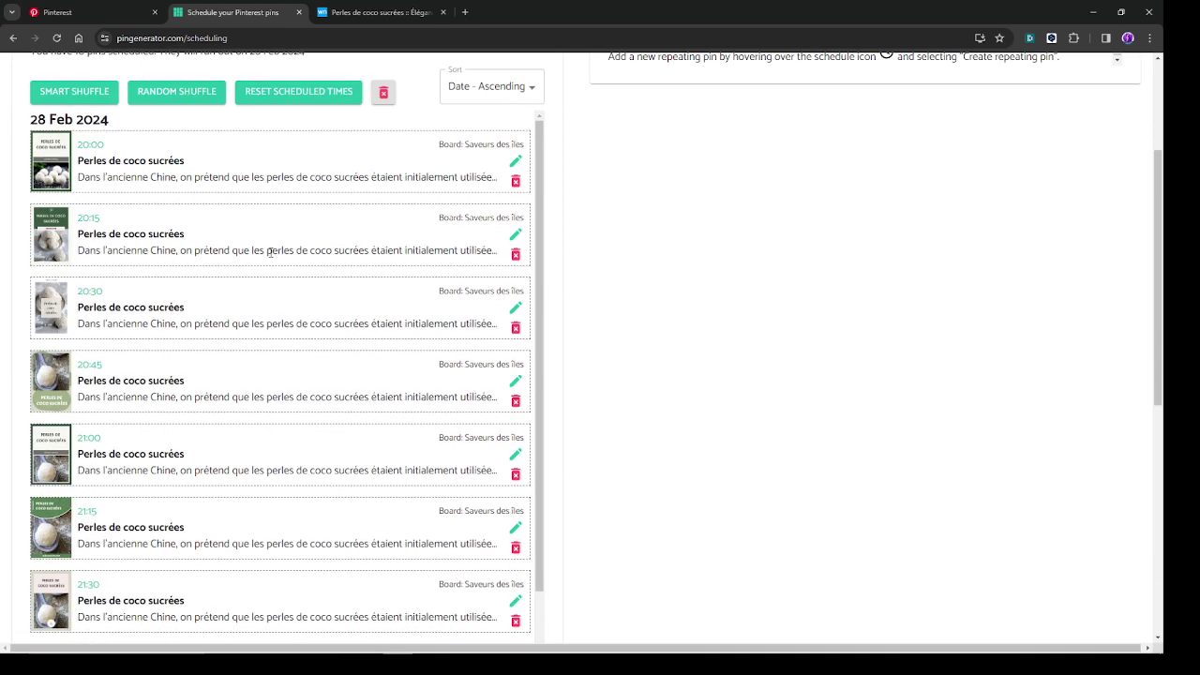
pyautogui.scroll(-2, 277, 394)
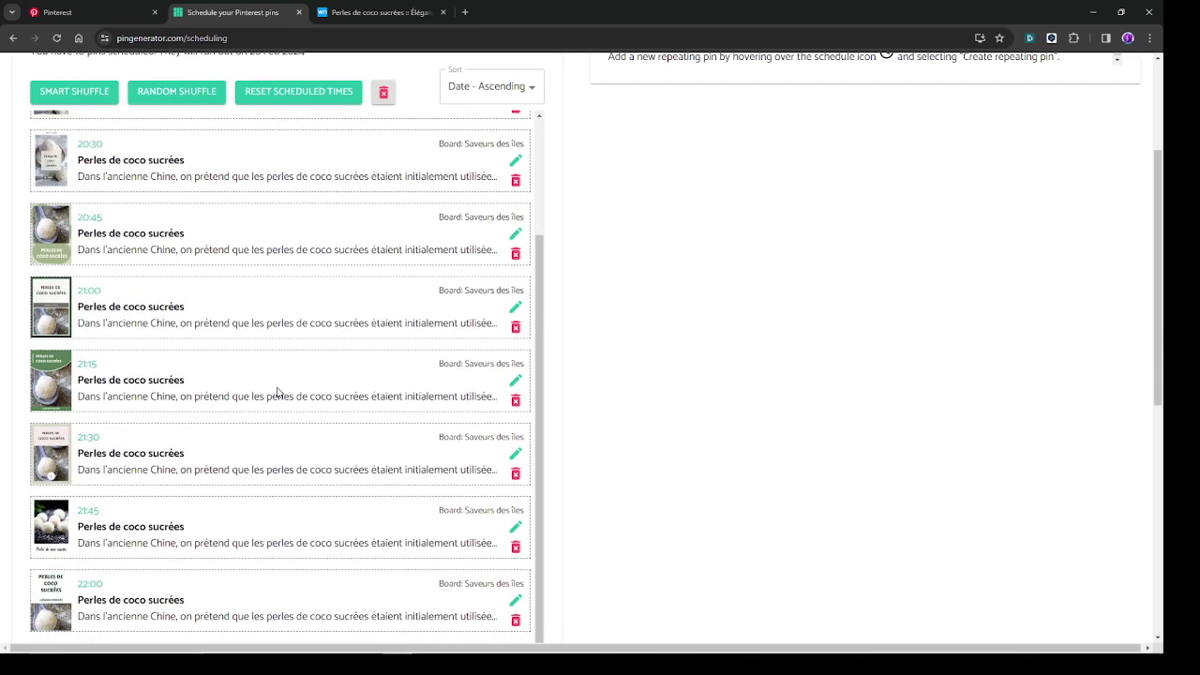
pyautogui.scroll(2, 278, 394)
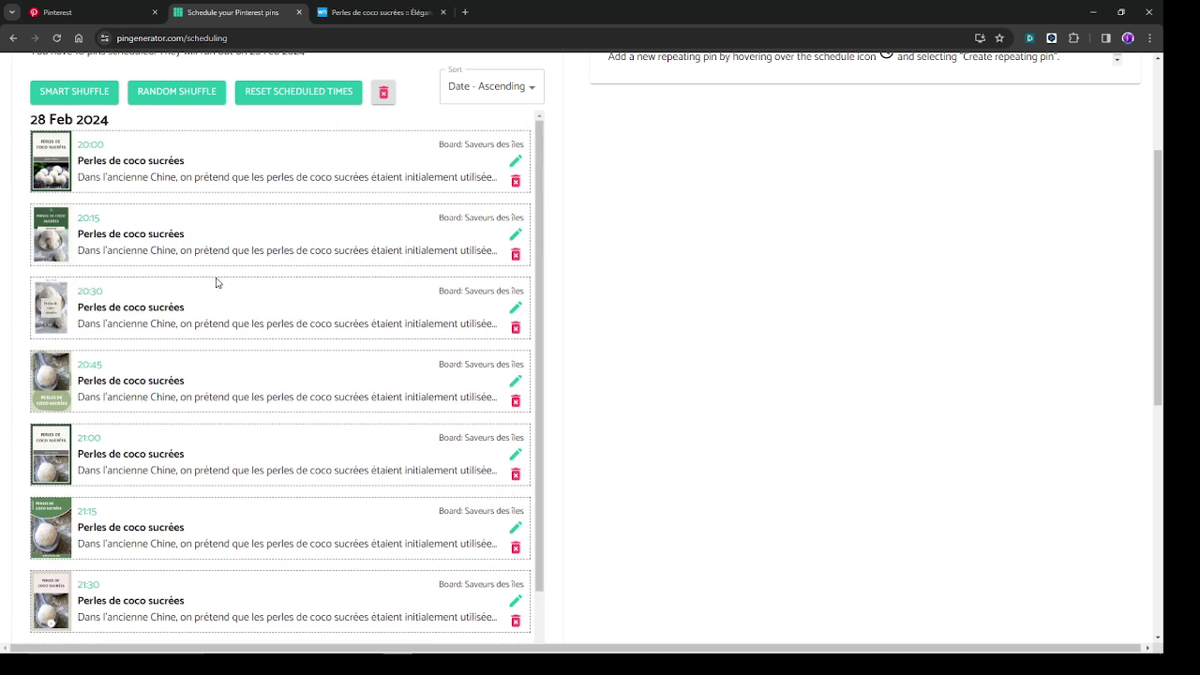
# Open the pin scheduled for 20:15 and examine its description and the hashtags at its end
pyautogui.click(515, 237)
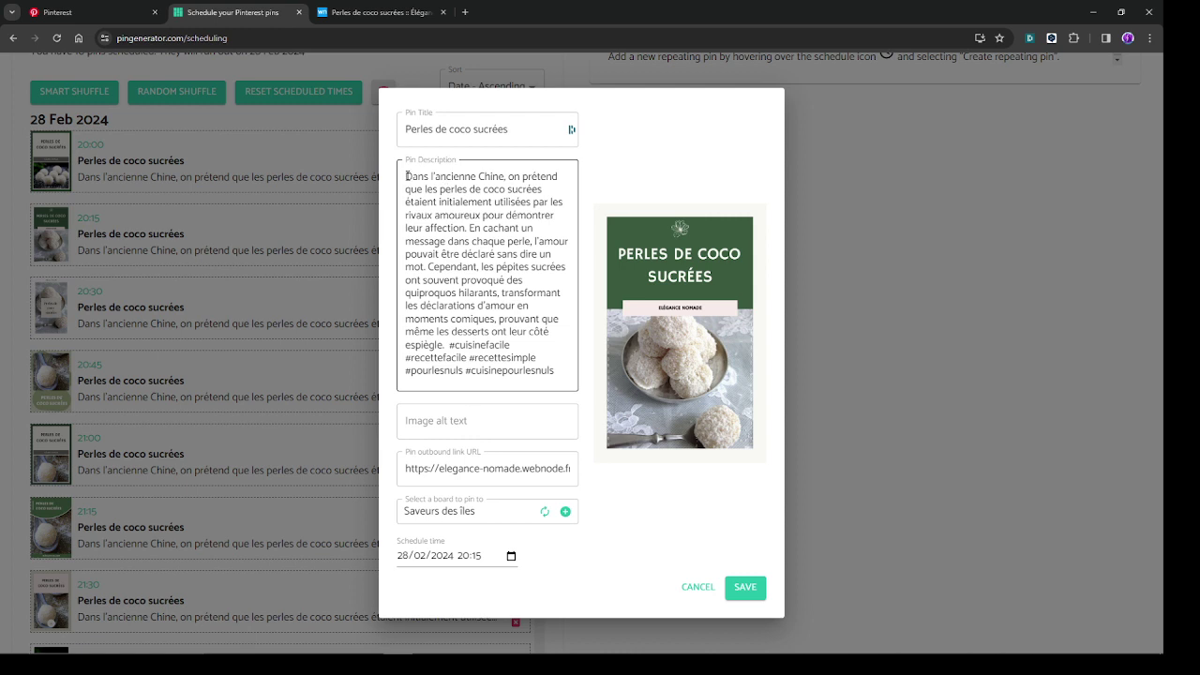
pyautogui.moveTo(407, 176); pyautogui.dragTo(539, 351)
pyautogui.click(507, 347)
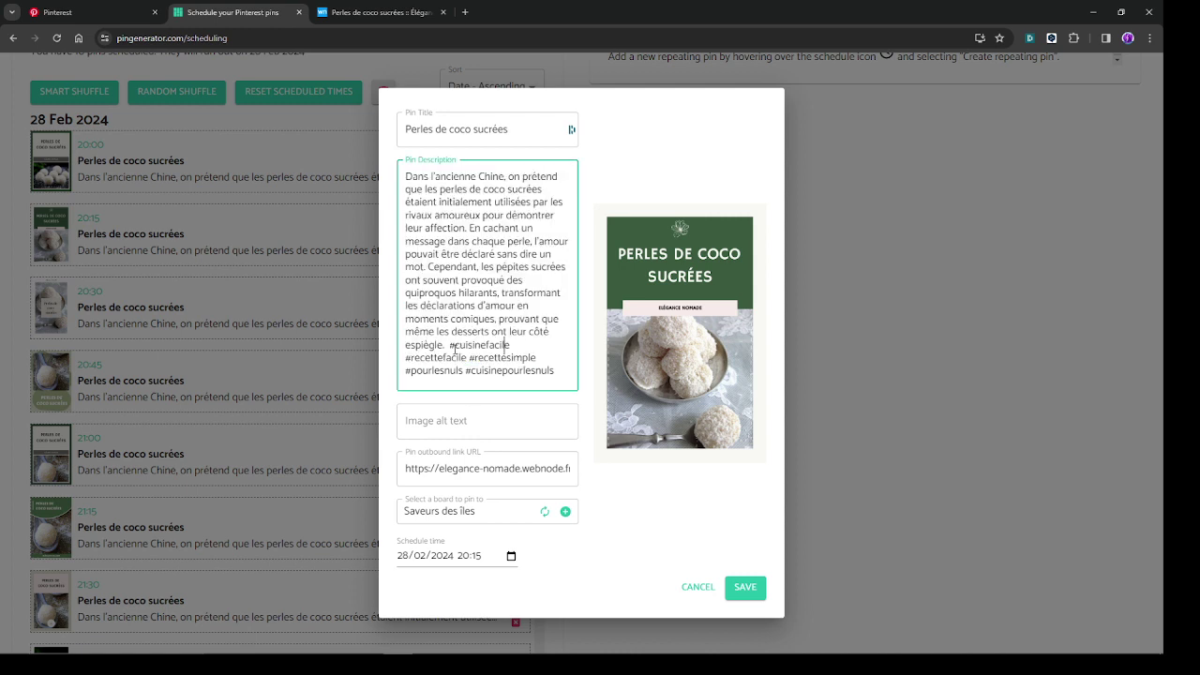
pyautogui.moveTo(451, 345); pyautogui.dragTo(556, 379)
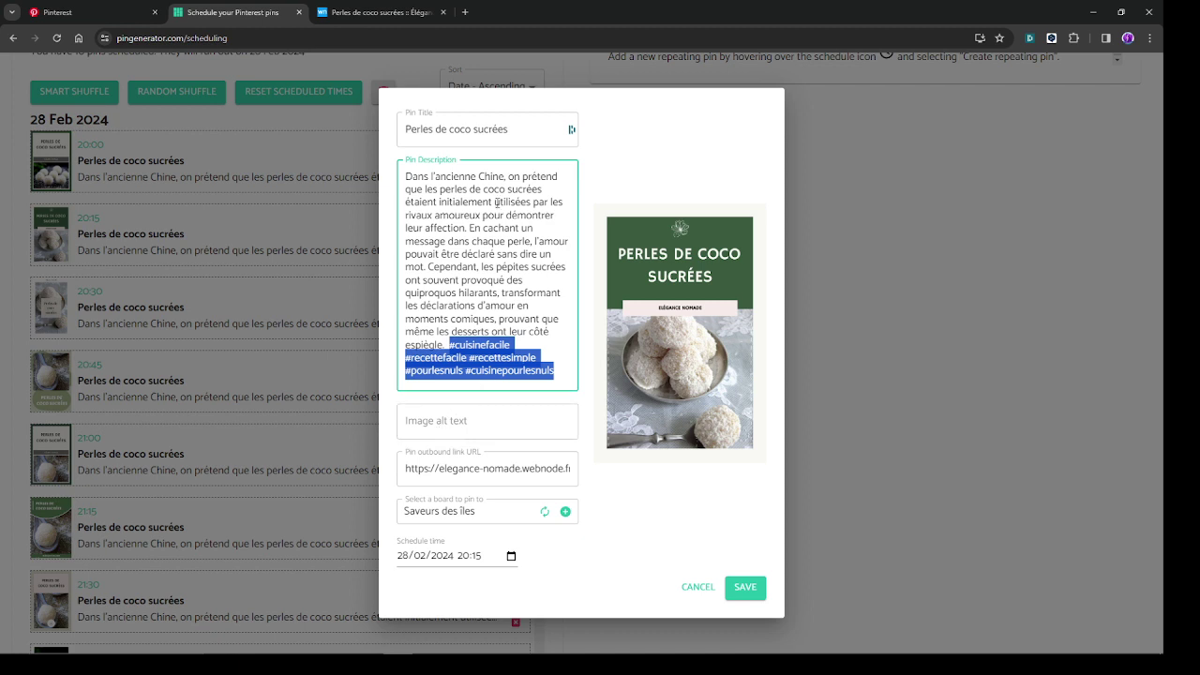
# Check the pin's title and open its outbound link to view the linked article, closing the article and saving the pin
pyautogui.moveTo(500, 132); pyautogui.dragTo(392, 141)
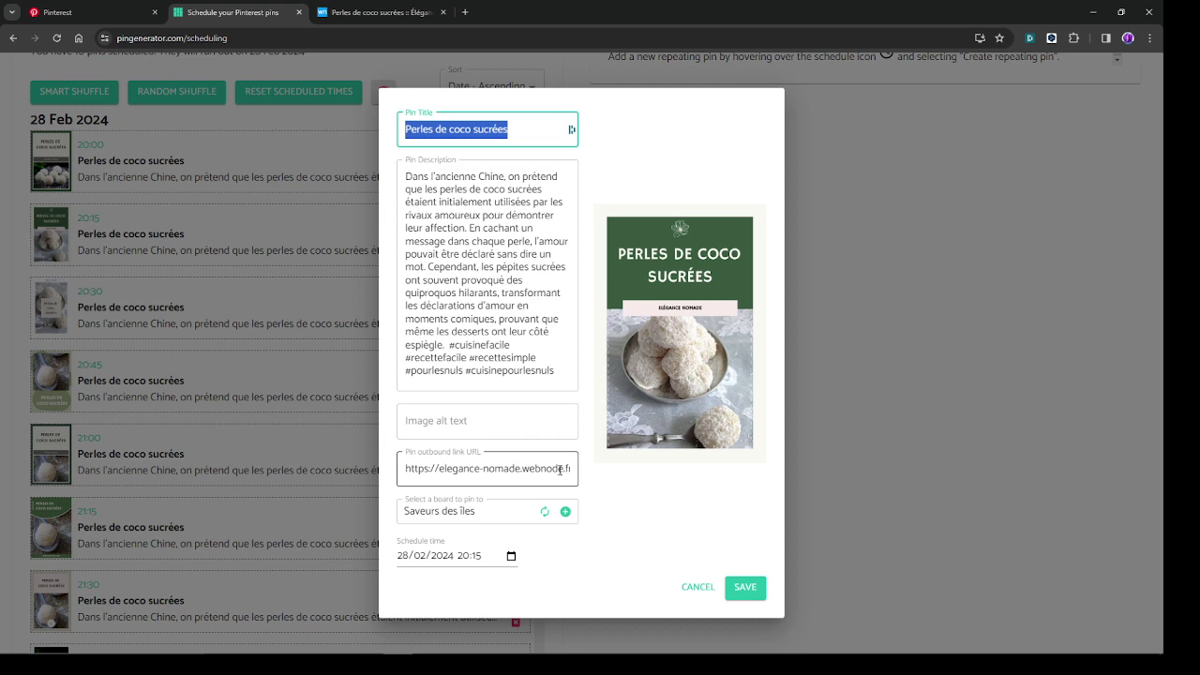
pyautogui.tripleClick(509, 468)
pyautogui.rightClick(504, 471)
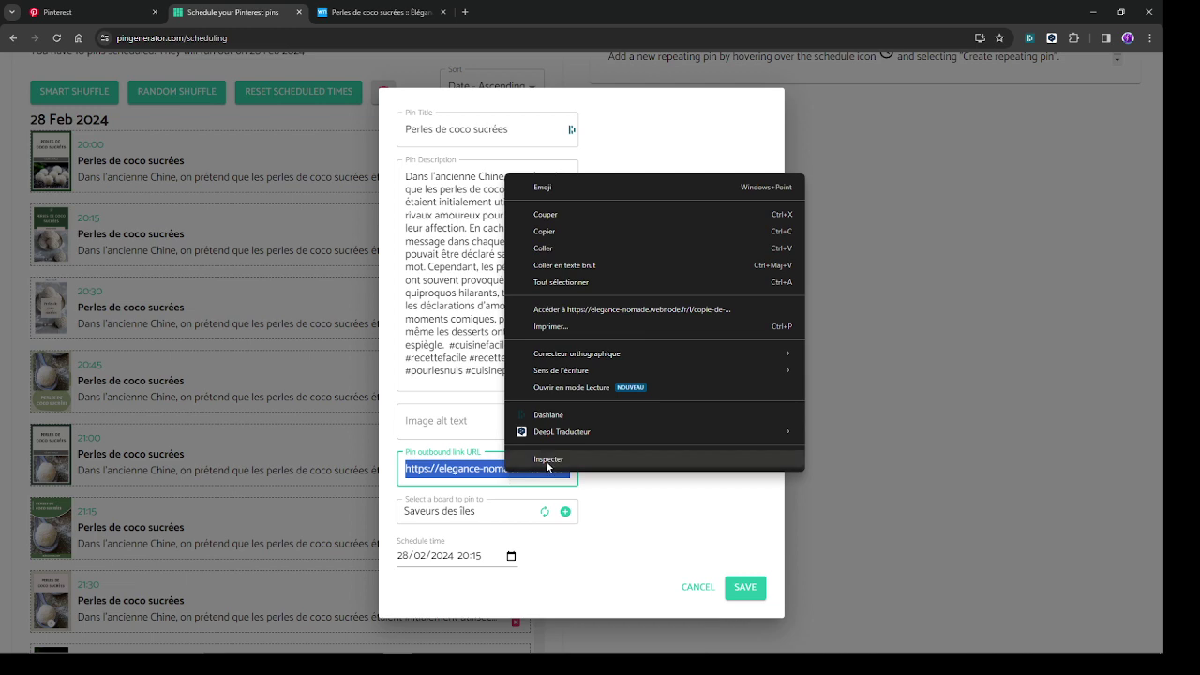
pyautogui.click(579, 309)
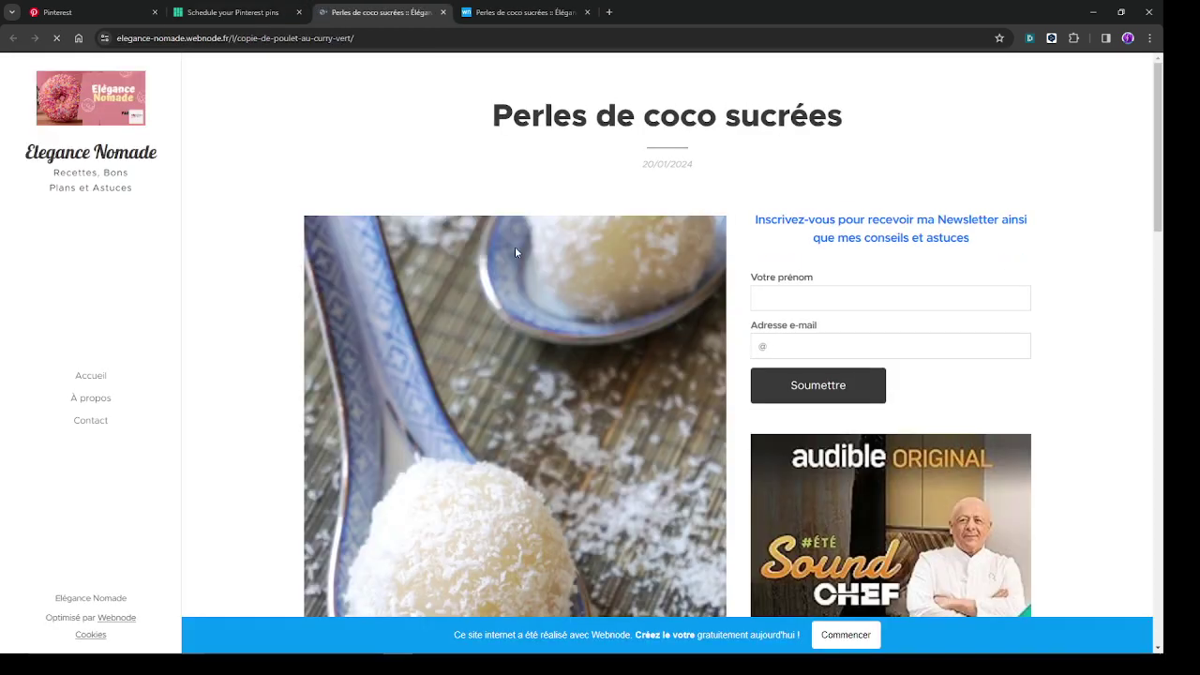
pyautogui.click(444, 12)
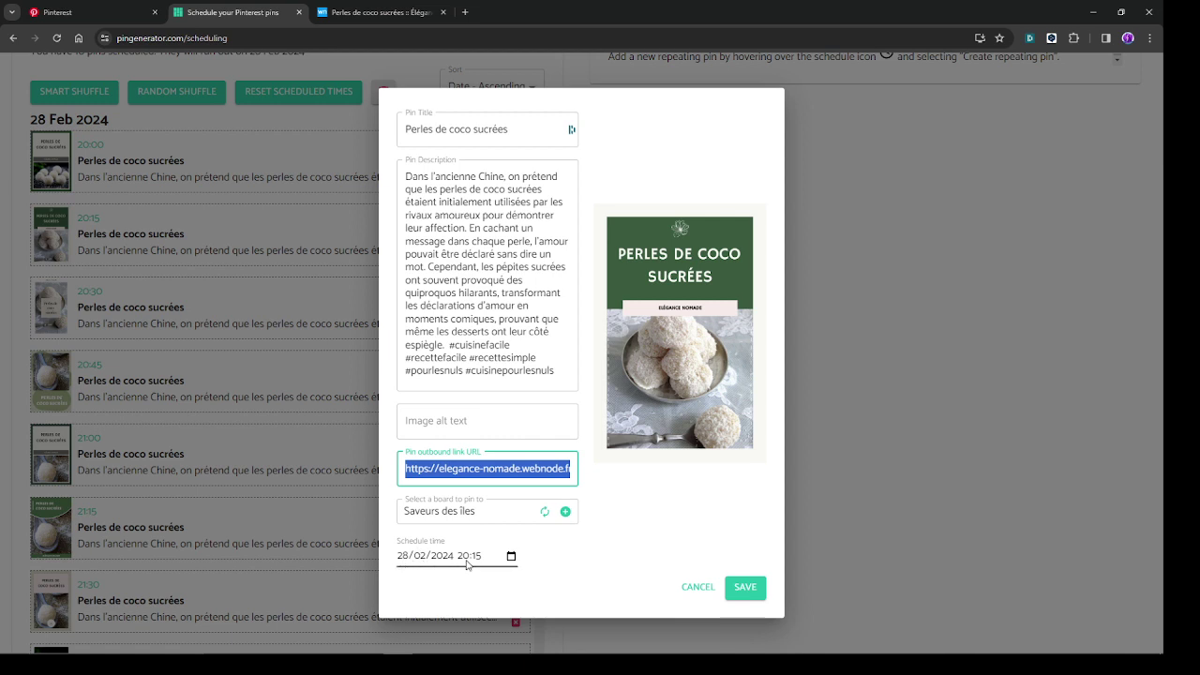
pyautogui.click(745, 589)
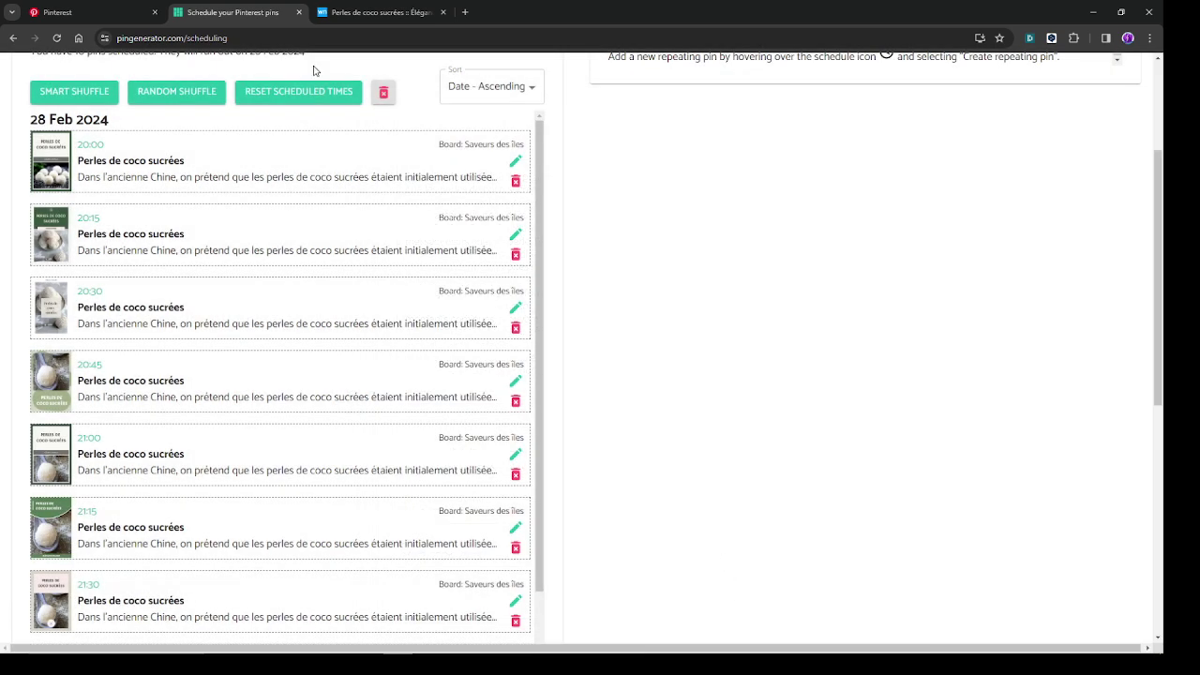
# In the scheduling settings, set 2 pins per day and posting windows of 17:30 to 23:00 and 12:00 to 14:00
pyautogui.scroll(3, 302, 217)
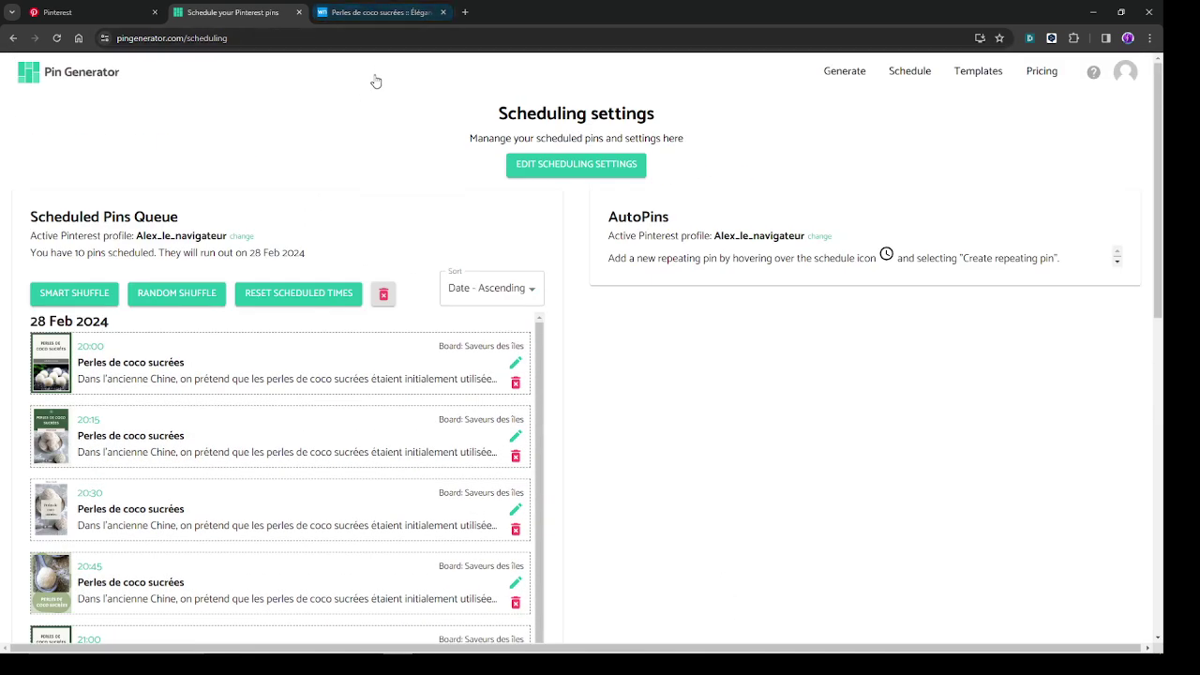
pyautogui.click(533, 167)
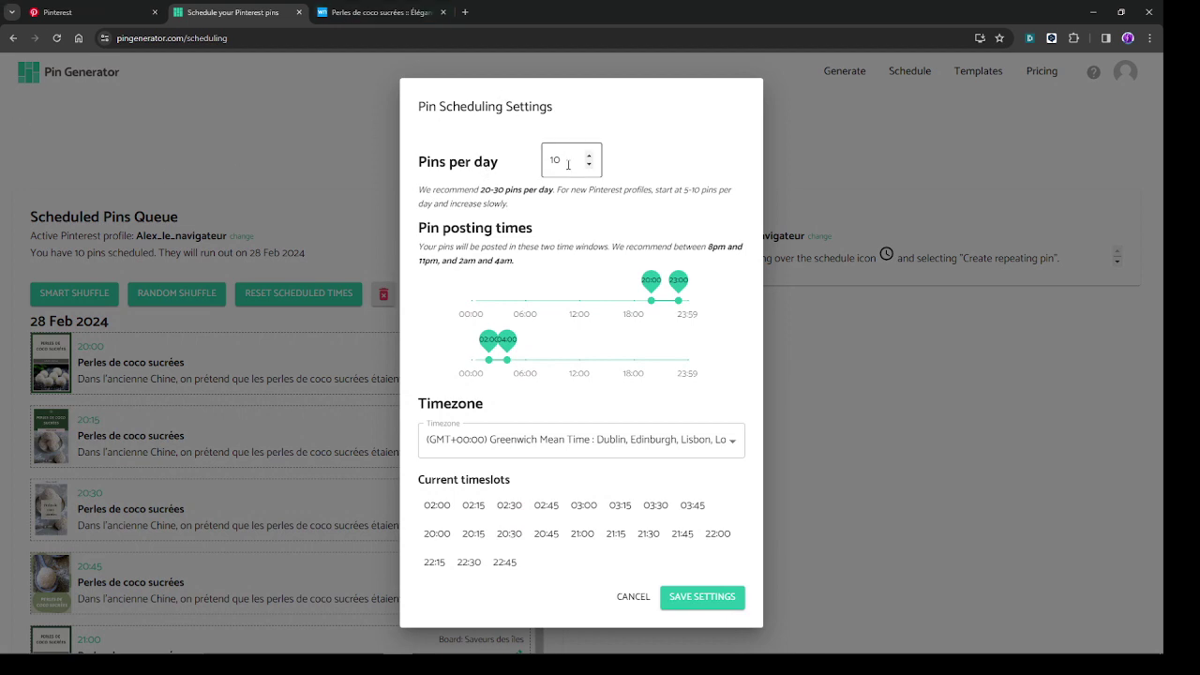
pyautogui.moveTo(568, 165); pyautogui.dragTo(536, 168)
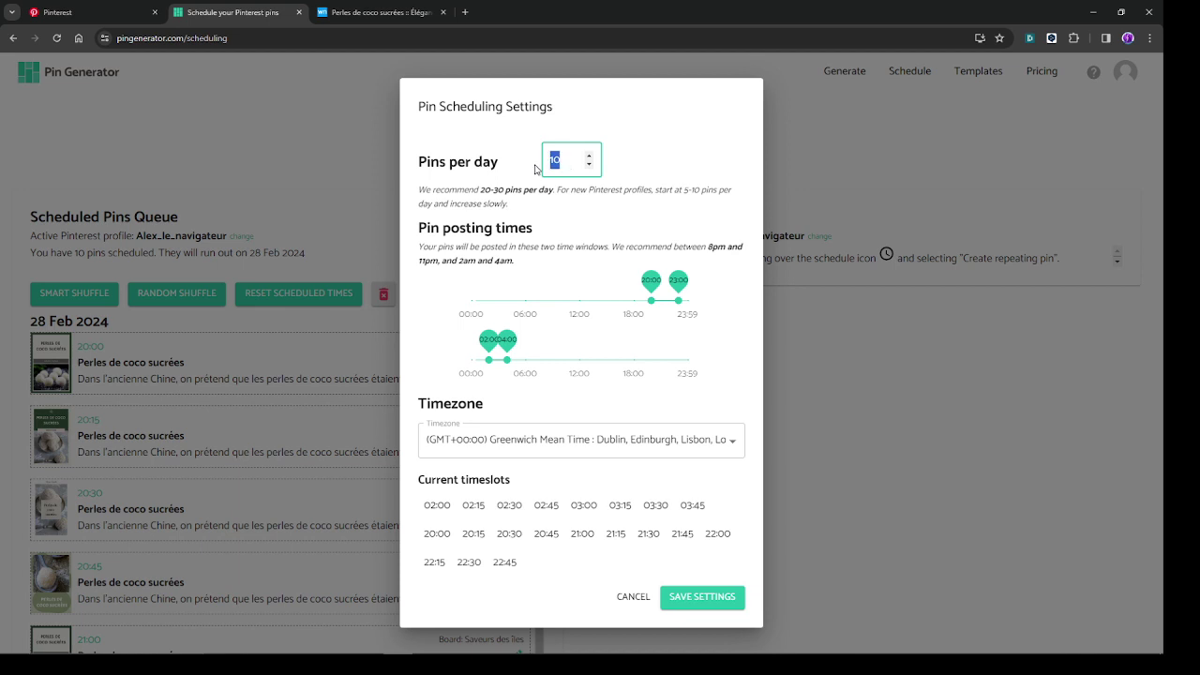
pyautogui.write('2')
pyautogui.moveTo(652, 308); pyautogui.dragTo(628, 304)
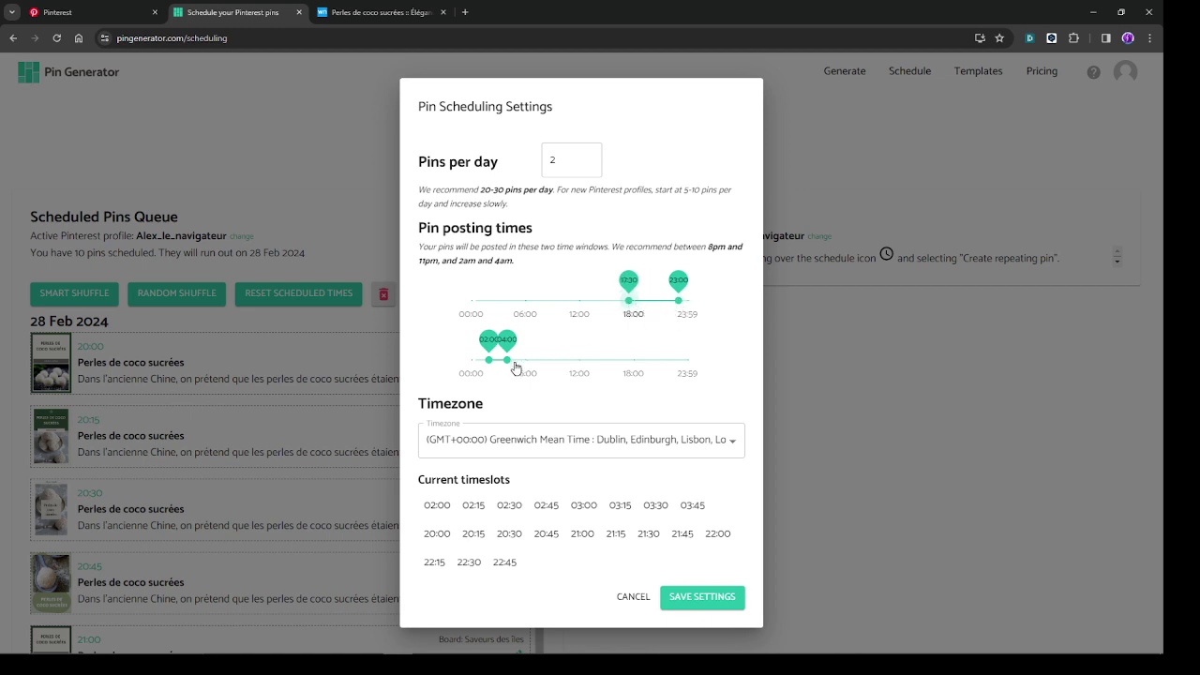
pyautogui.moveTo(509, 363); pyautogui.dragTo(600, 372)
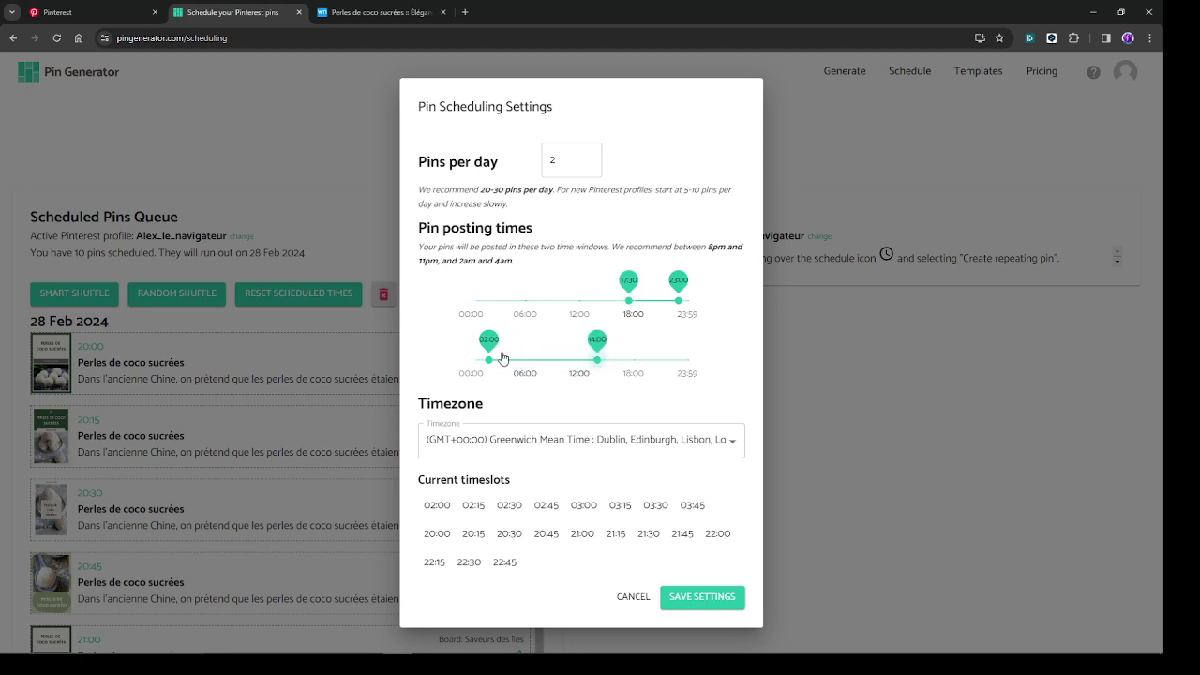
pyautogui.moveTo(491, 363); pyautogui.dragTo(580, 366)
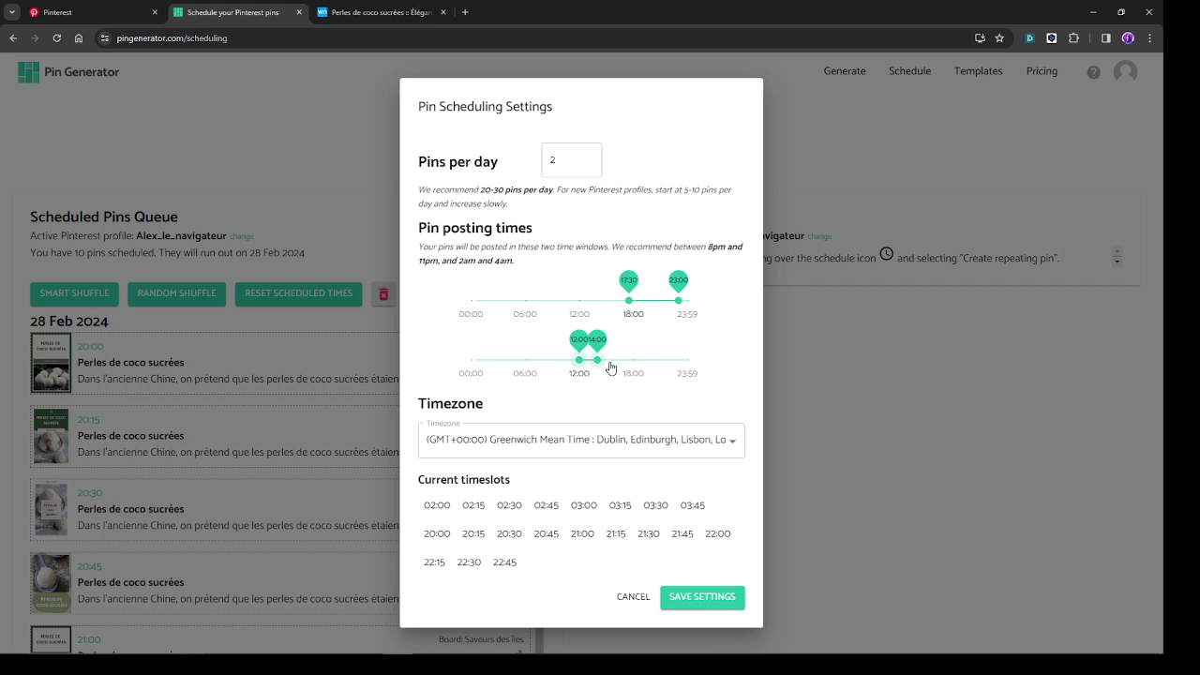
# Set the timezone to (GMT+01:00) Amsterdam, Berlin, Bern, Rome, Stockholm, Vienna and save the scheduling settings
pyautogui.click(583, 440)
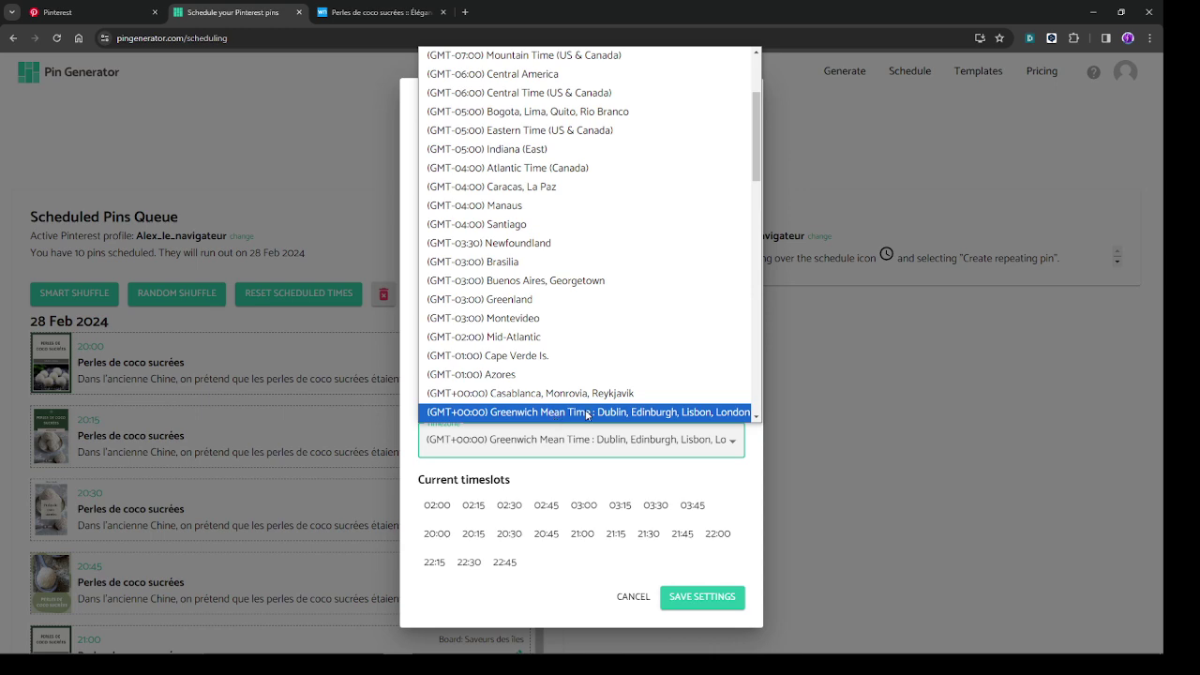
pyautogui.scroll(2, 553, 290)
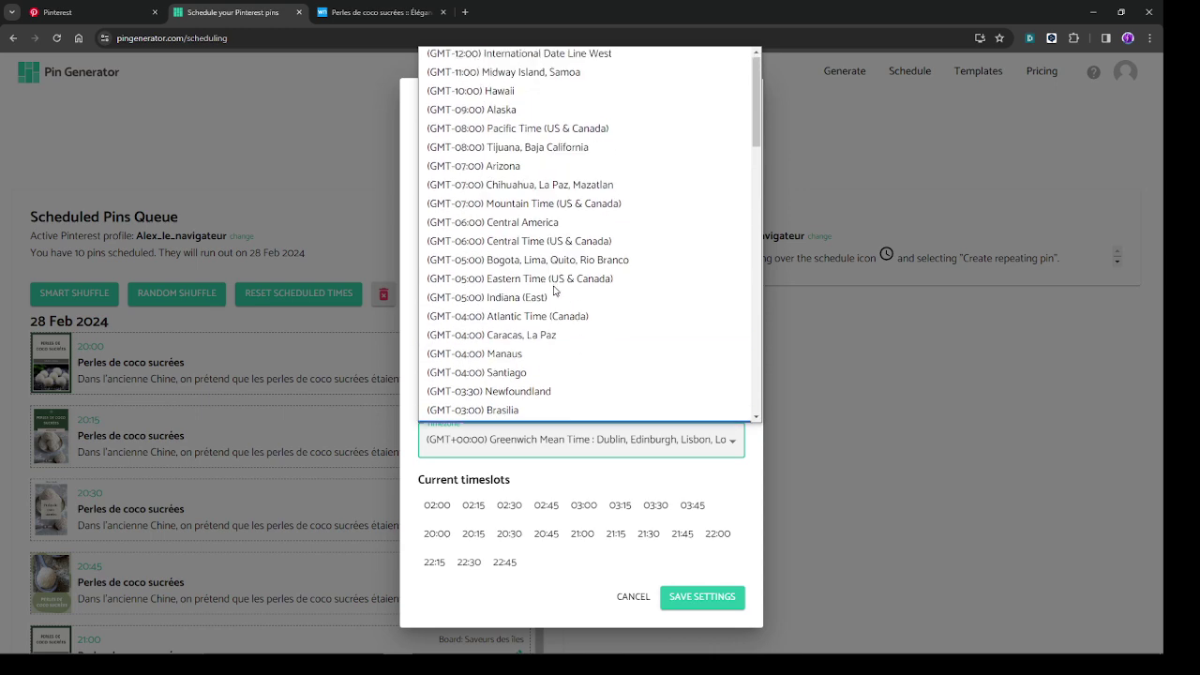
pyautogui.scroll(-7, 553, 291)
pyautogui.scroll(1, 549, 272)
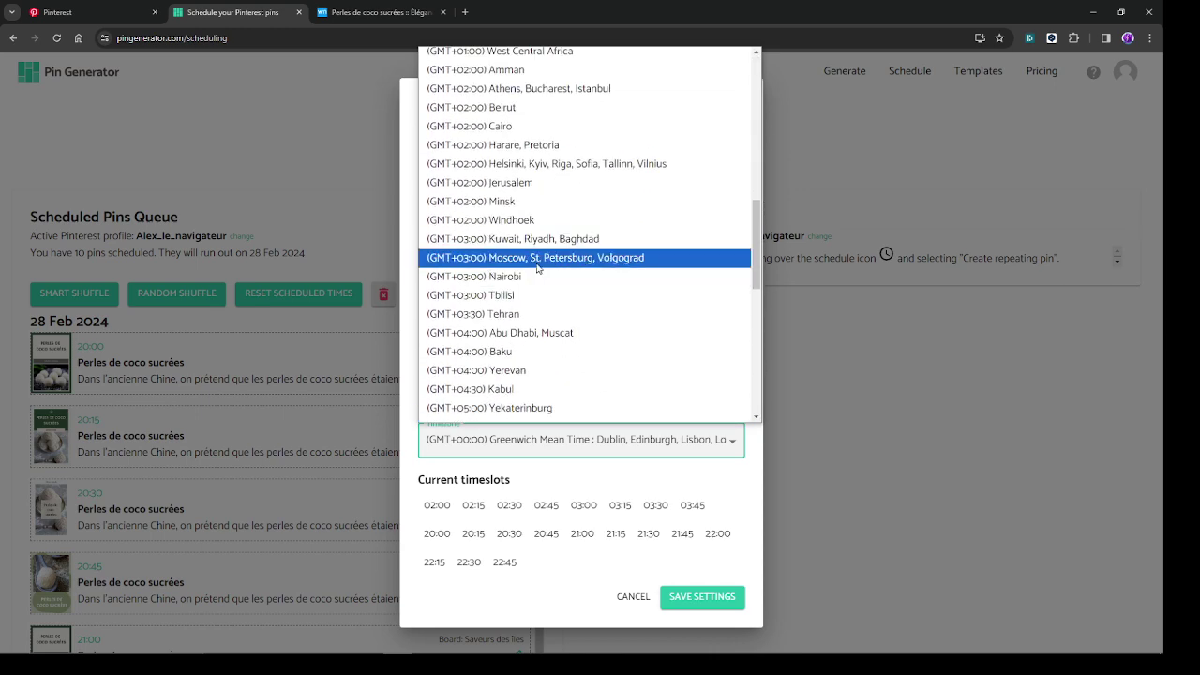
pyautogui.scroll(-4, 536, 286)
pyautogui.scroll(-2, 537, 286)
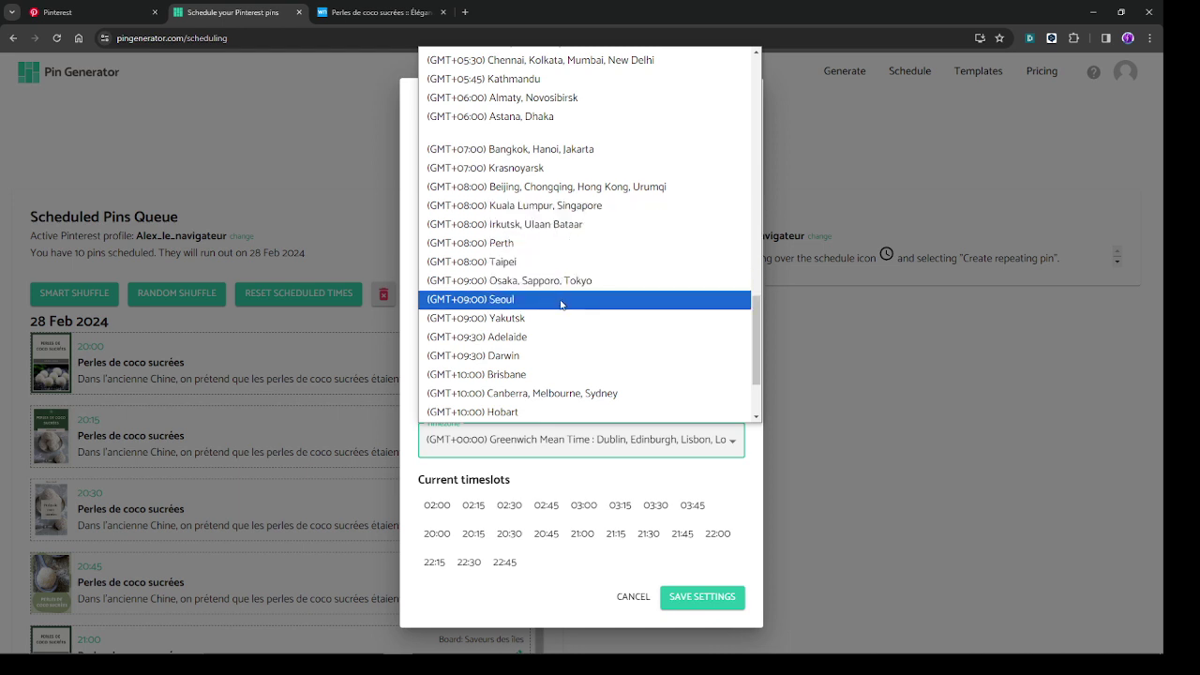
pyautogui.scroll(2, 561, 304)
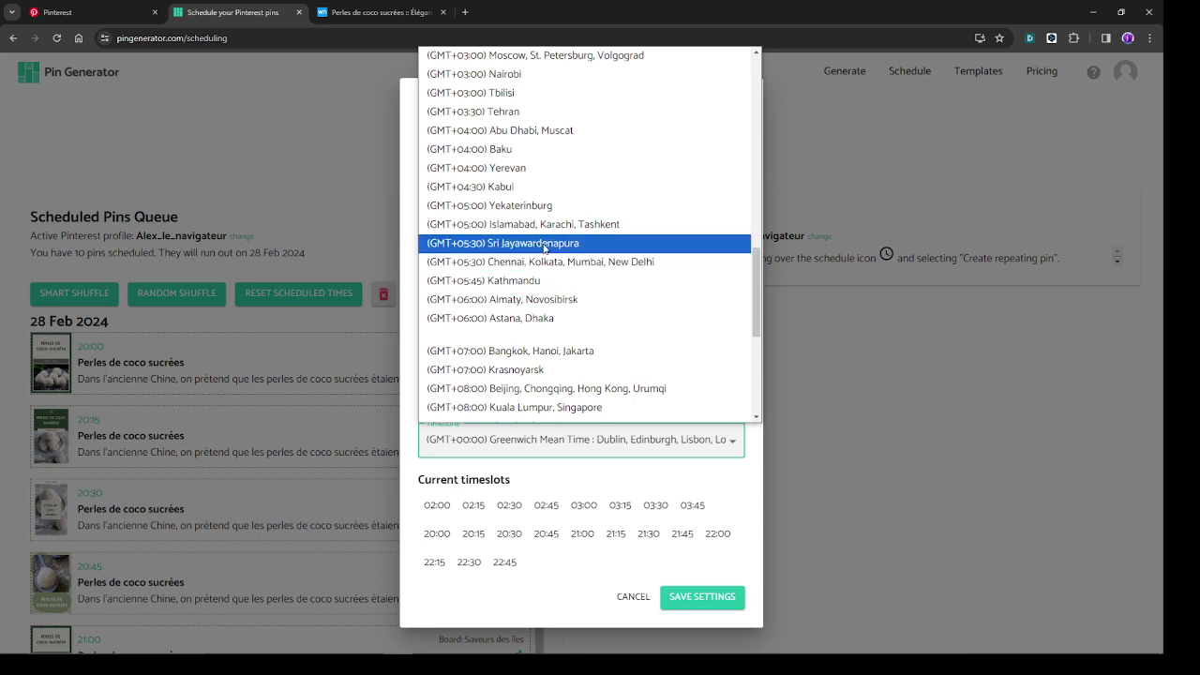
pyautogui.scroll(2, 544, 246)
pyautogui.scroll(4, 530, 216)
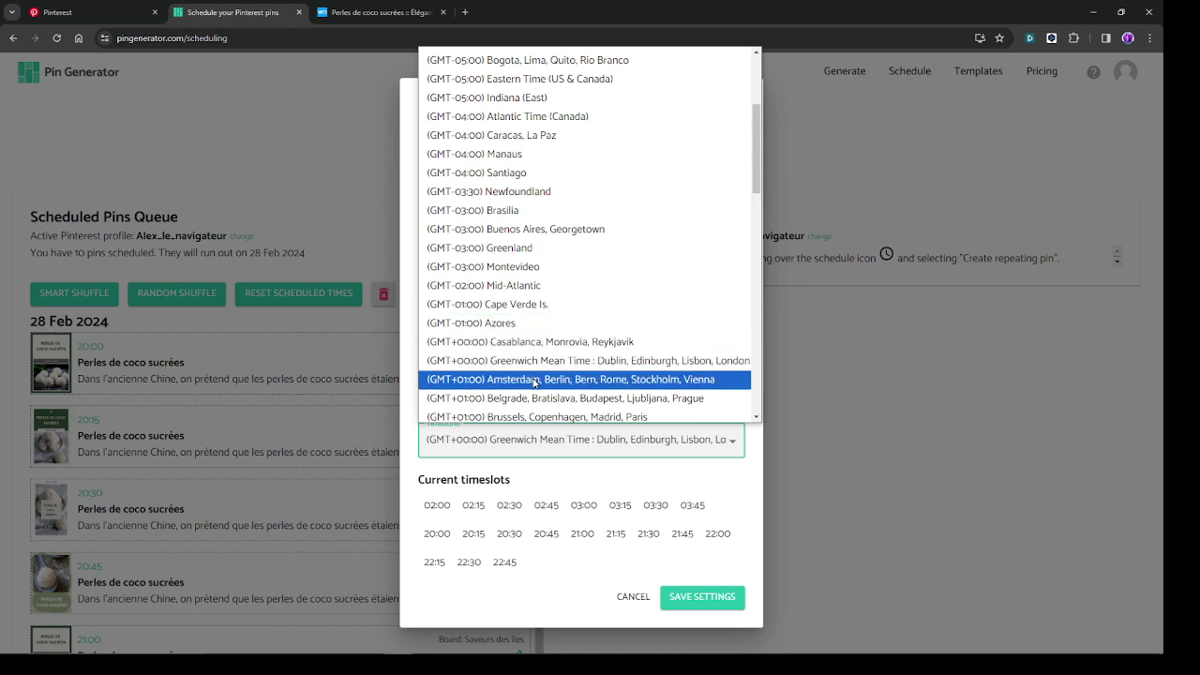
pyautogui.click(658, 380)
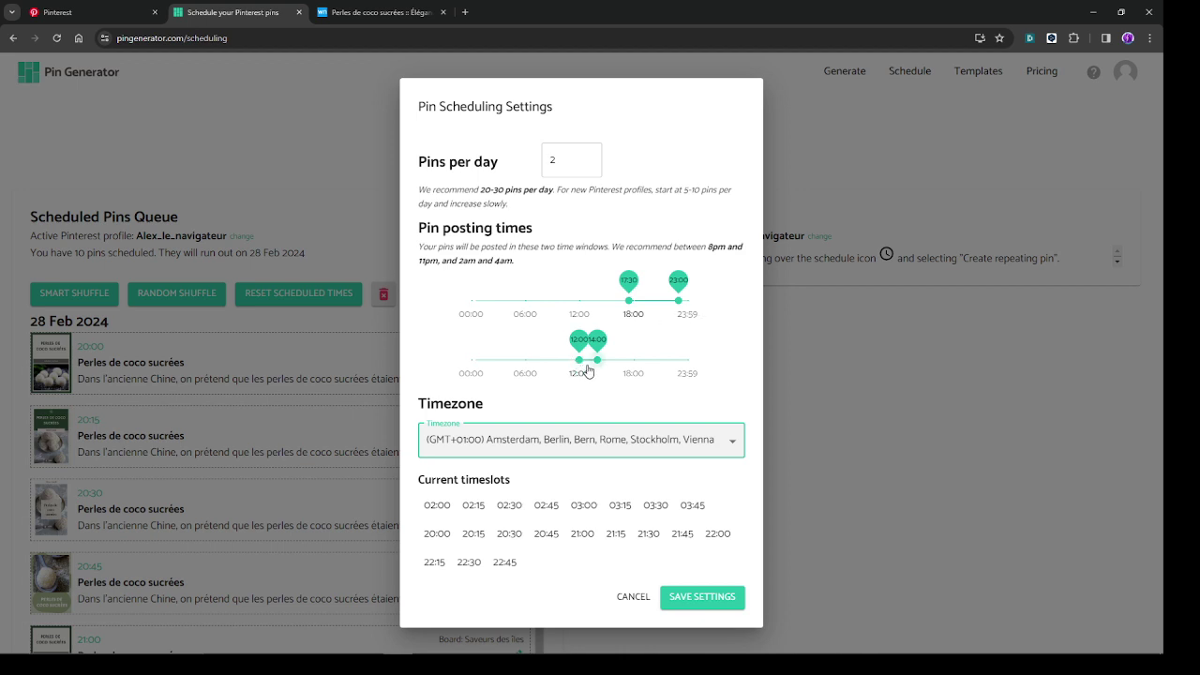
pyautogui.click(695, 604)
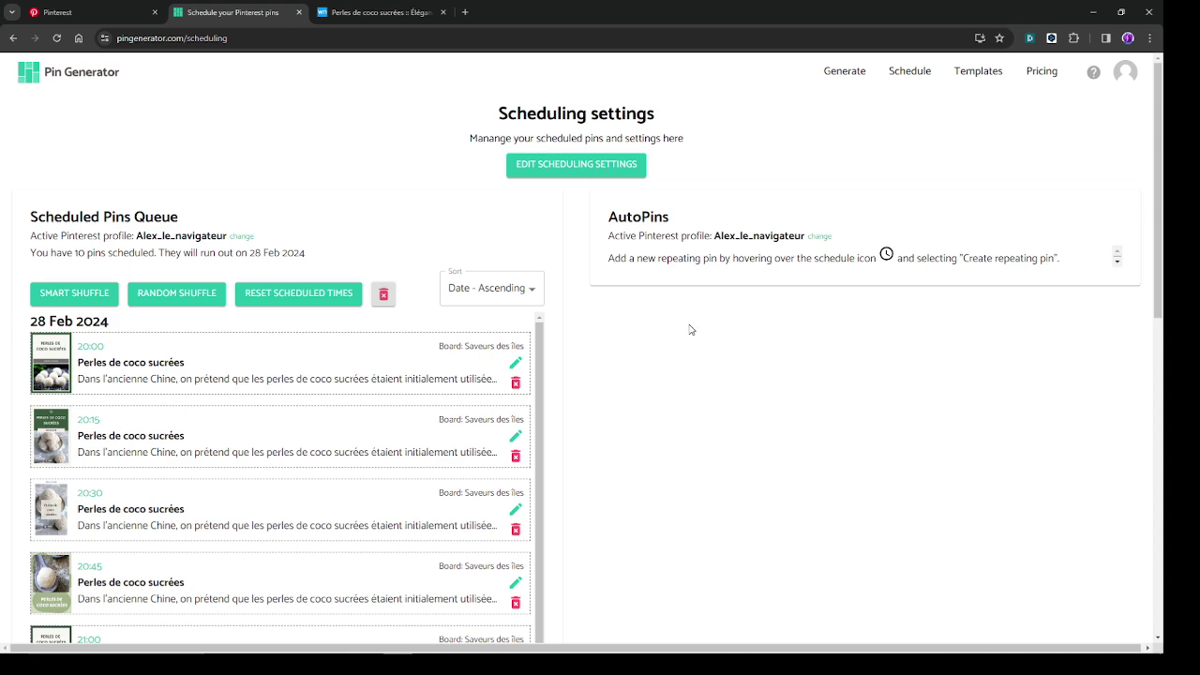
# Reset the scheduled times of all queued pins to match the saved scheduling settings
pyautogui.scroll(-5, 471, 274)
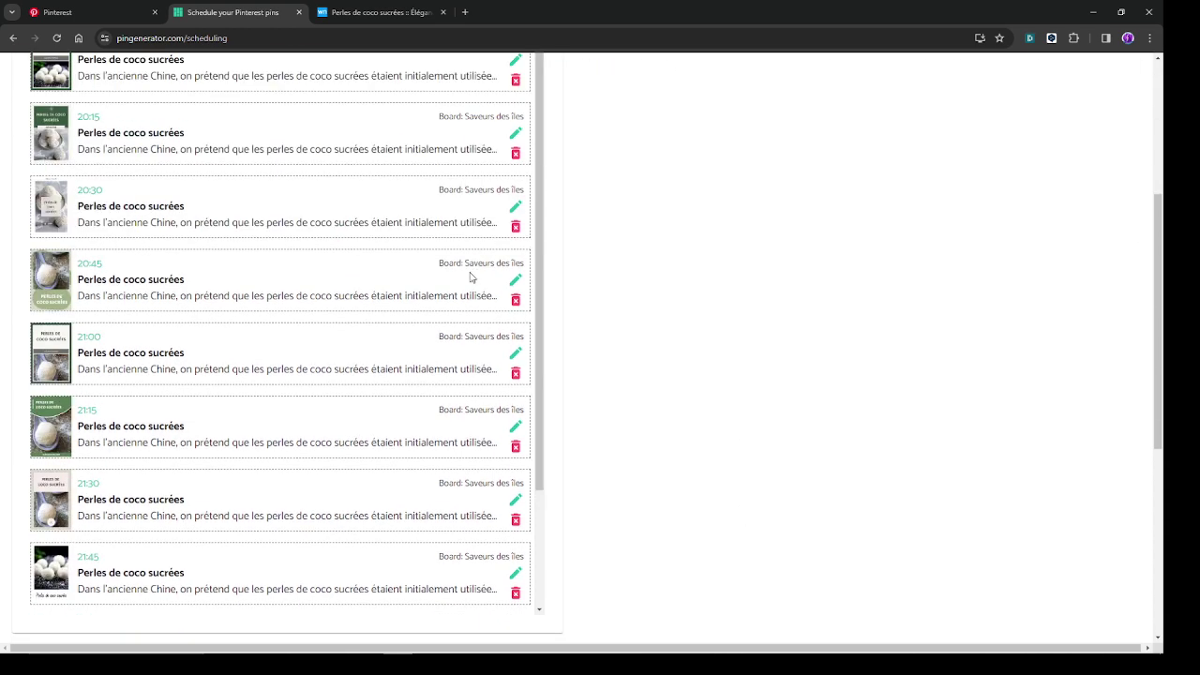
pyautogui.scroll(3, 475, 298)
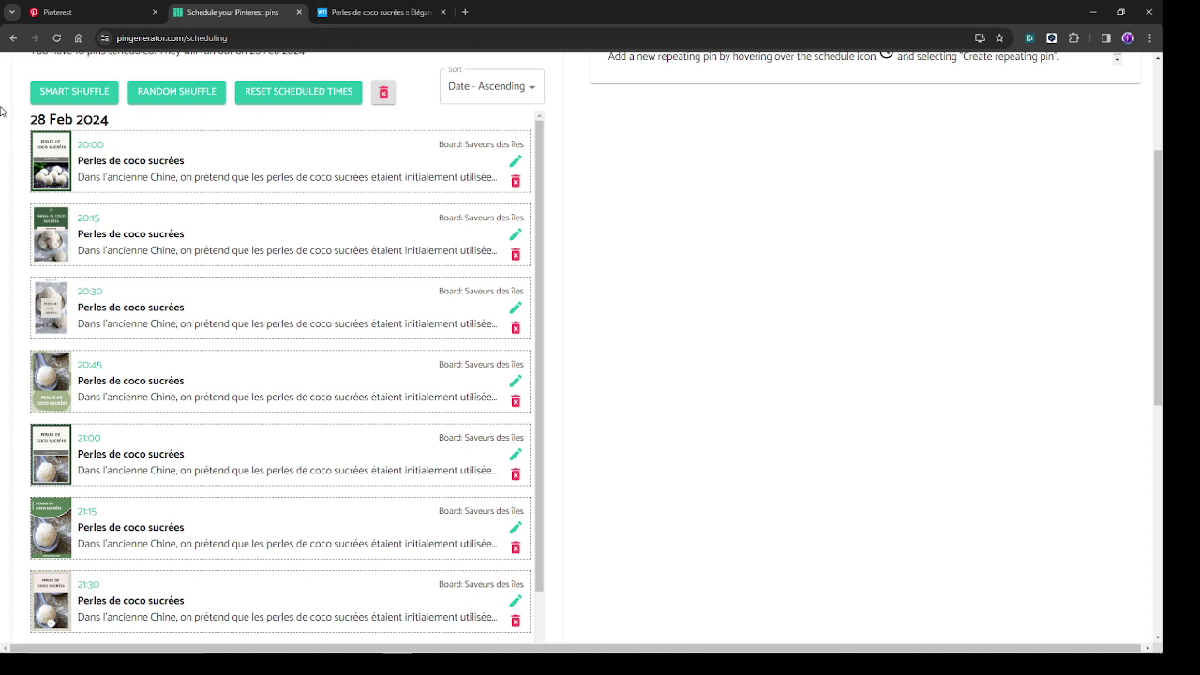
pyautogui.moveTo(25, 122); pyautogui.dragTo(120, 117)
pyautogui.scroll(3, 344, 241)
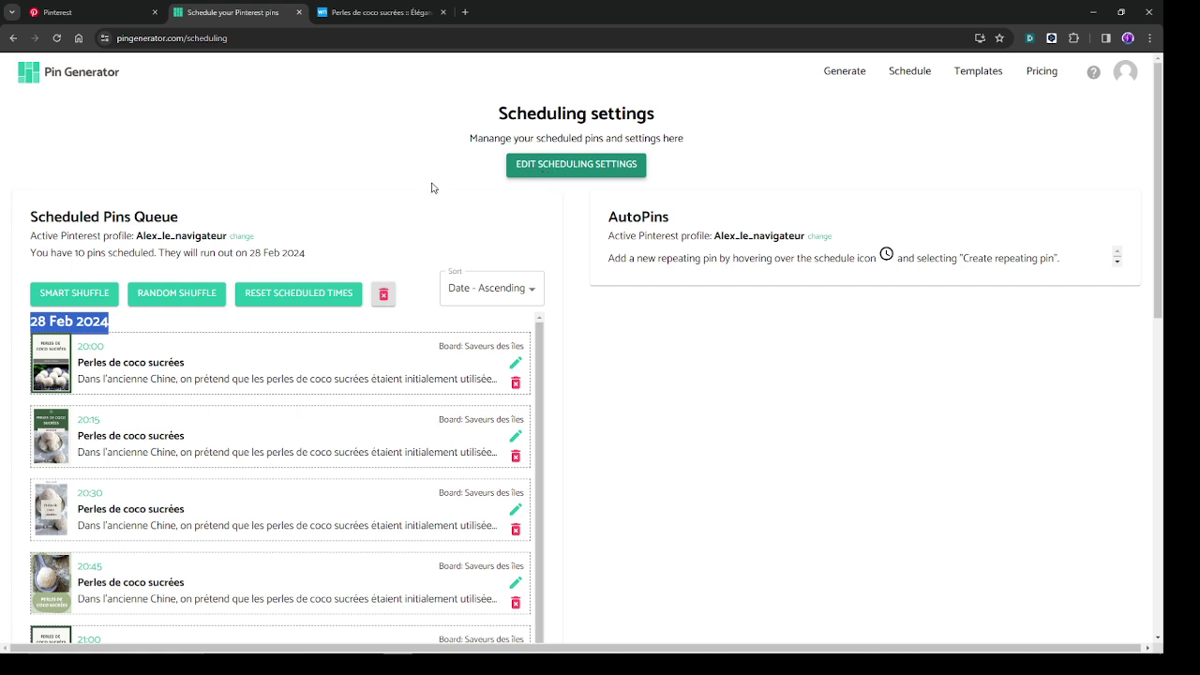
pyautogui.click(299, 322)
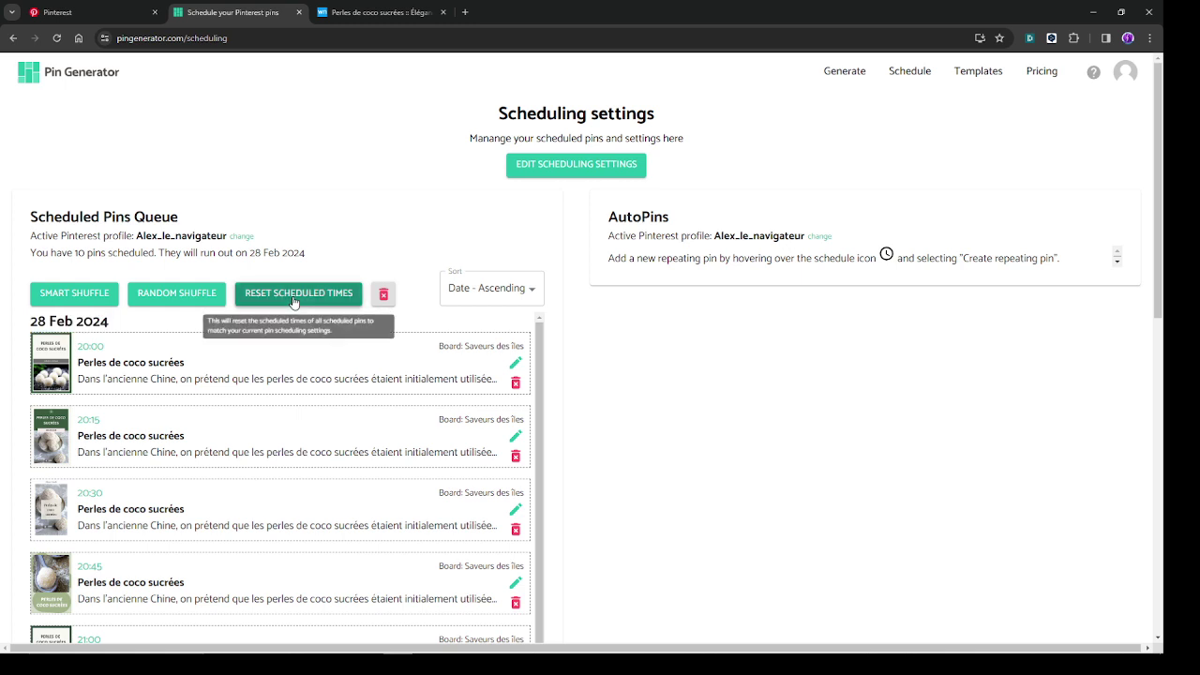
pyautogui.click(293, 300)
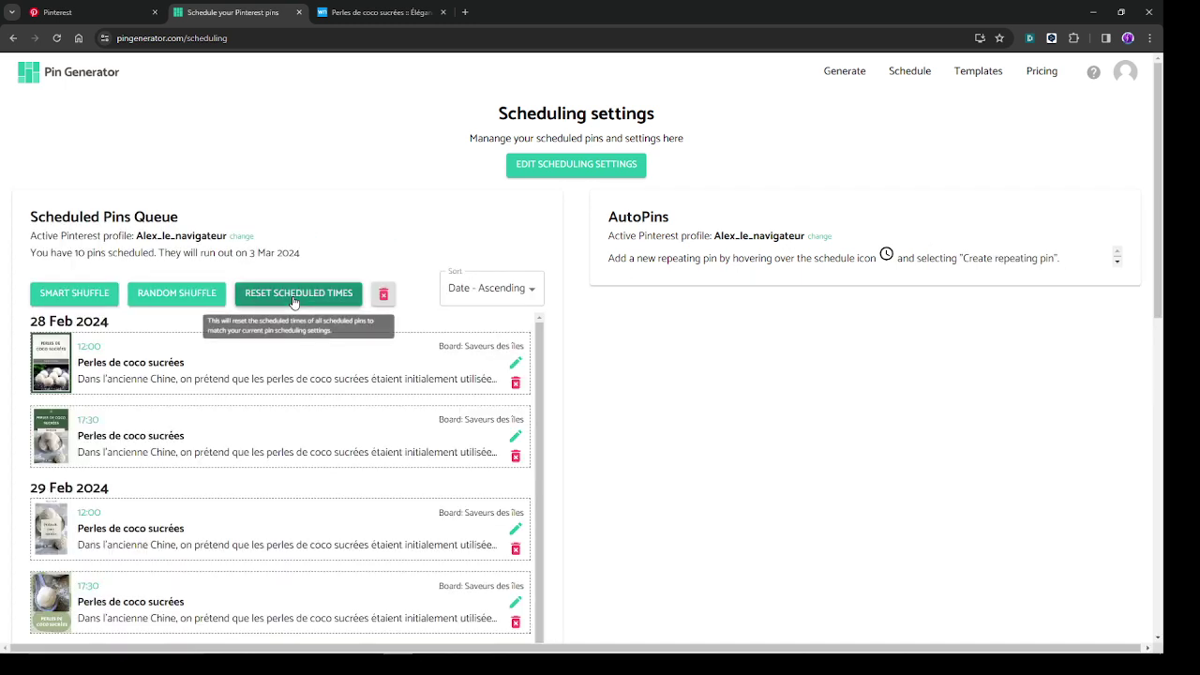
# Review the rescheduled pins queue and its end date, and compare the current timeslots with the posting windows in the scheduling settings
pyautogui.scroll(-2, 293, 301)
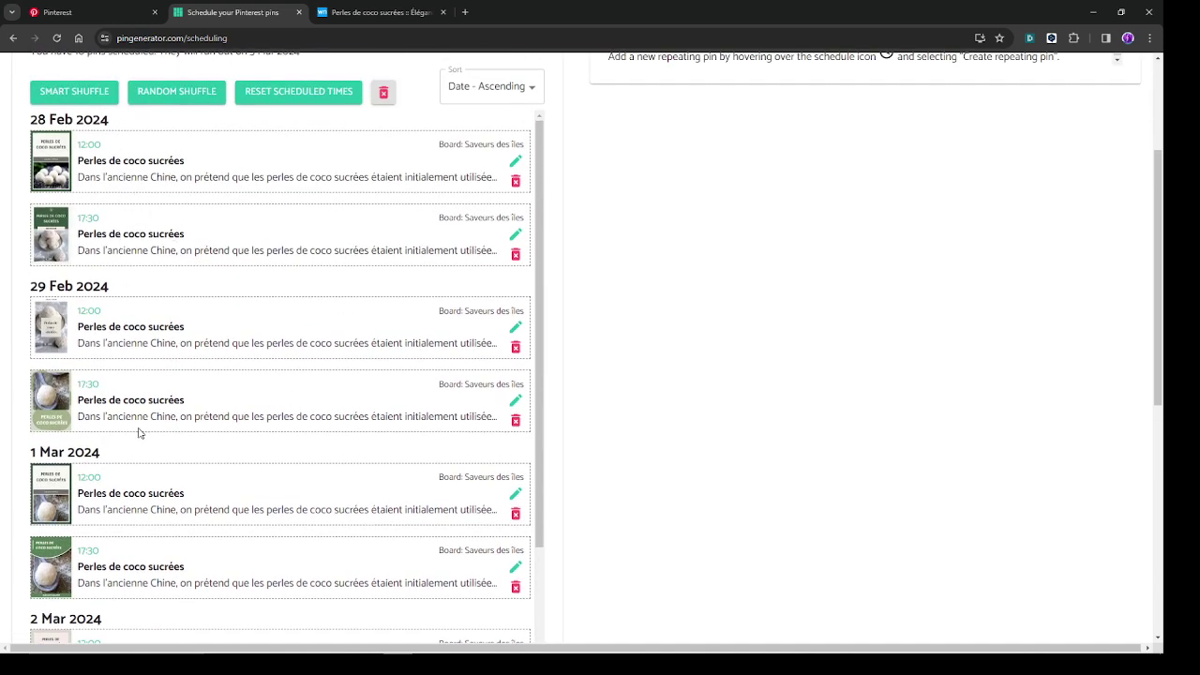
pyautogui.scroll(-3, 152, 426)
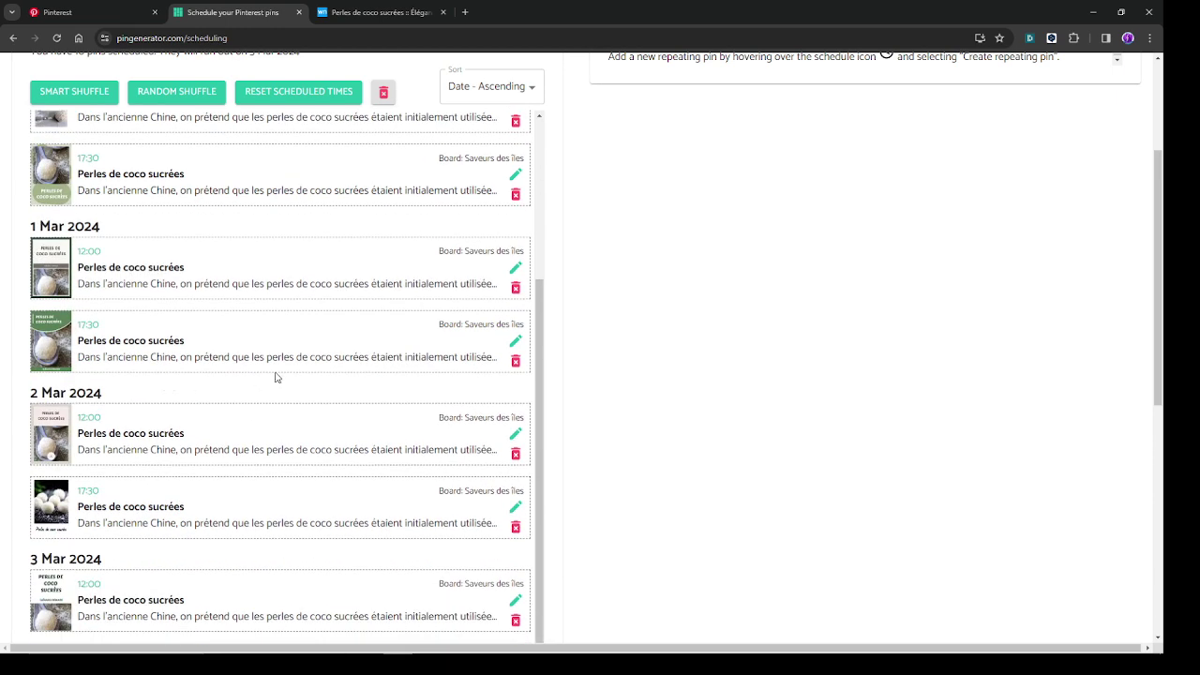
pyautogui.scroll(3, 273, 375)
pyautogui.scroll(2, 443, 316)
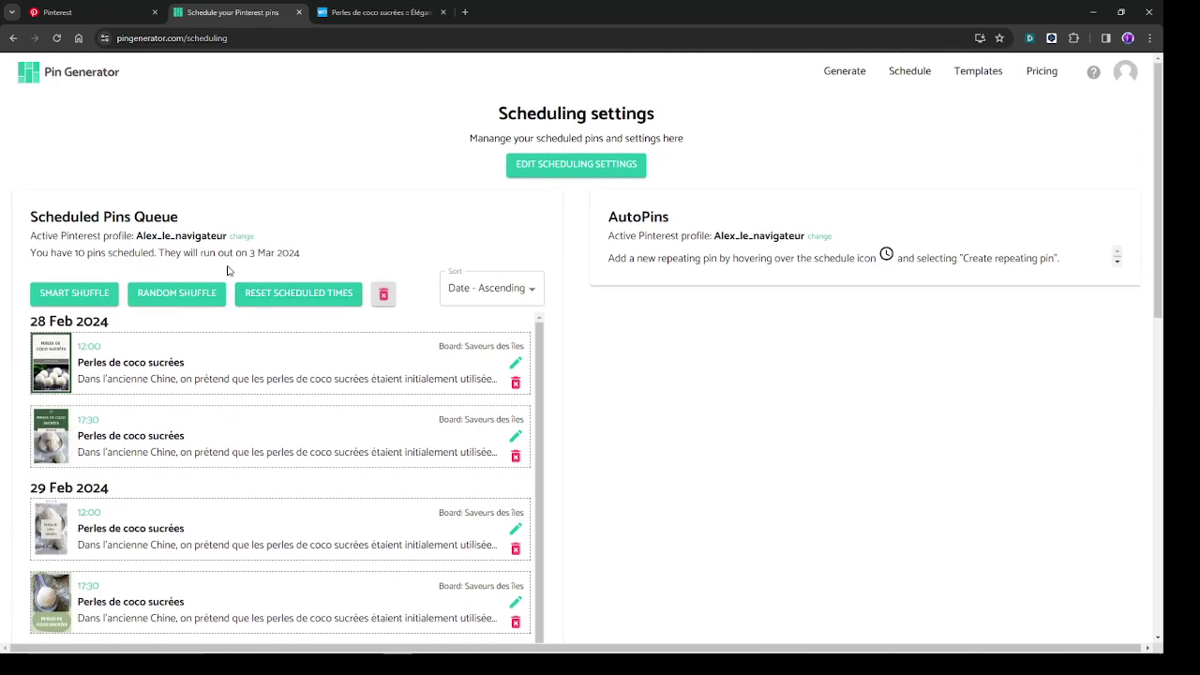
pyautogui.moveTo(225, 254); pyautogui.dragTo(328, 270)
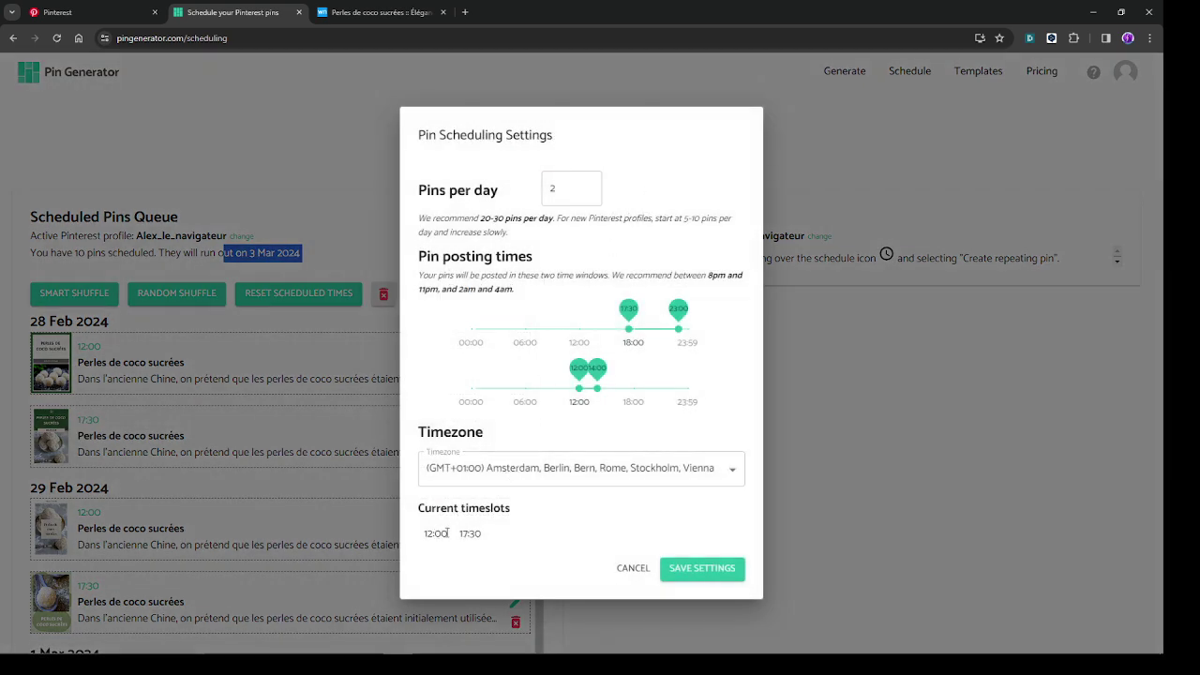
pyautogui.moveTo(448, 533); pyautogui.dragTo(414, 537)
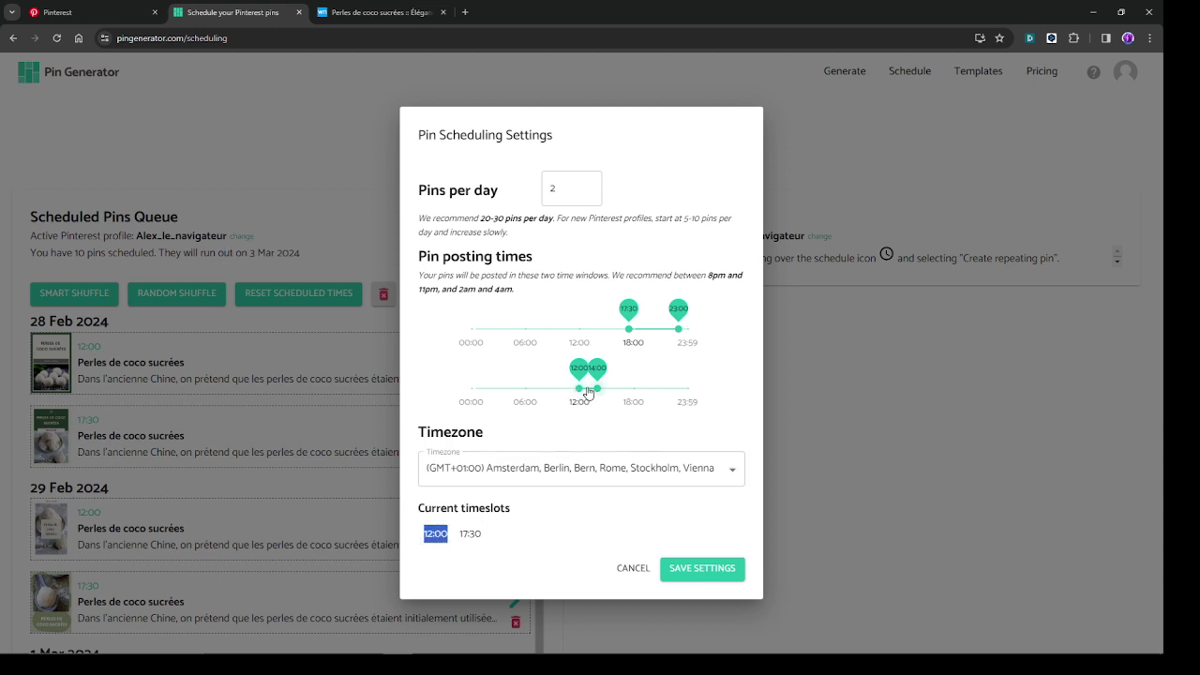
pyautogui.moveTo(500, 538); pyautogui.dragTo(459, 540)
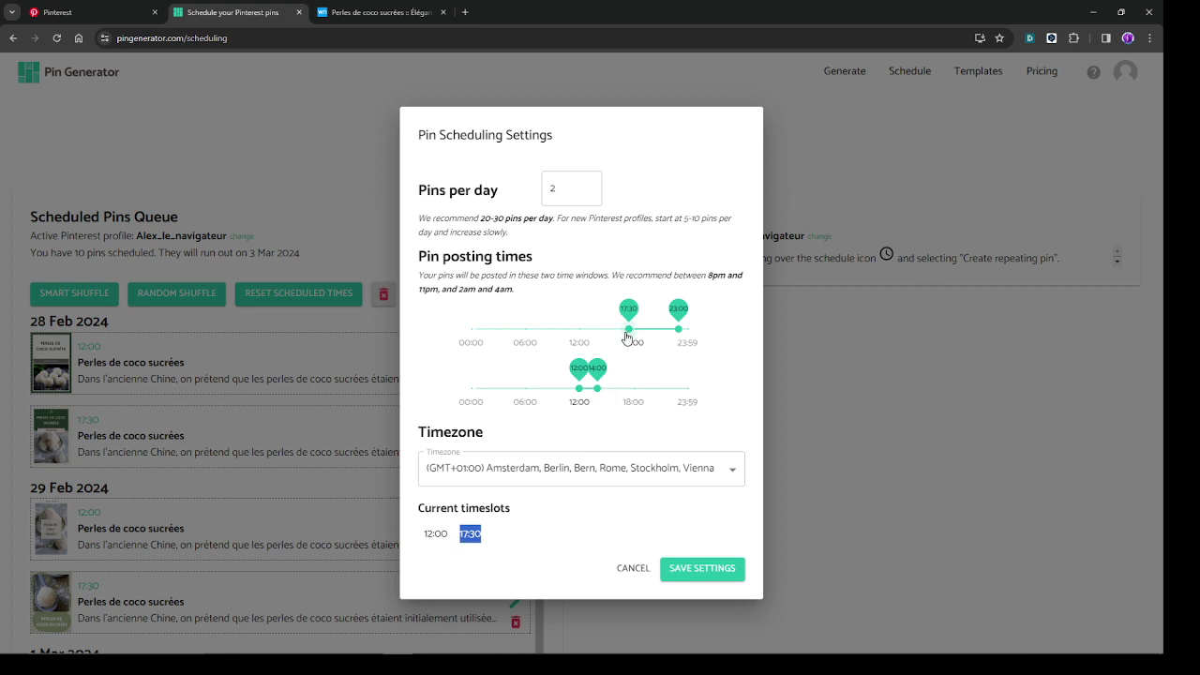
# Move the evening posting window's start to 18:00, raise the pins per day to 4, and save the settings
pyautogui.moveTo(626, 331); pyautogui.dragTo(634, 341)
pyautogui.click(586, 190)
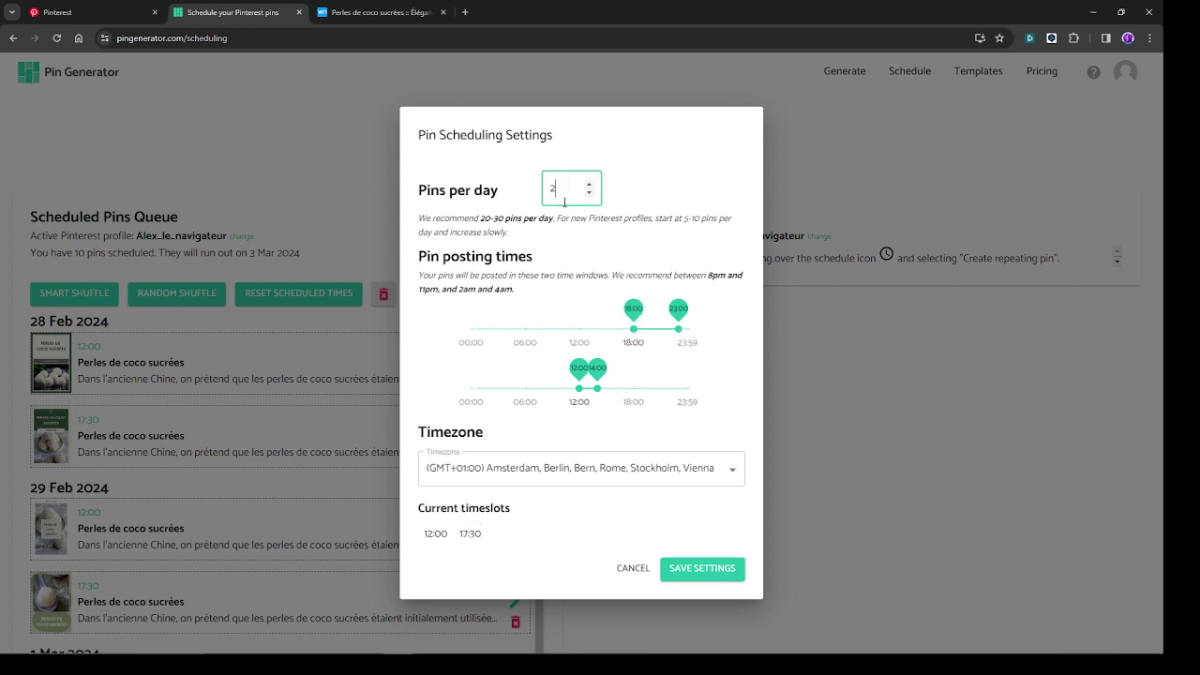
pyautogui.click(587, 184)
pyautogui.click(588, 184)
pyautogui.click(701, 569)
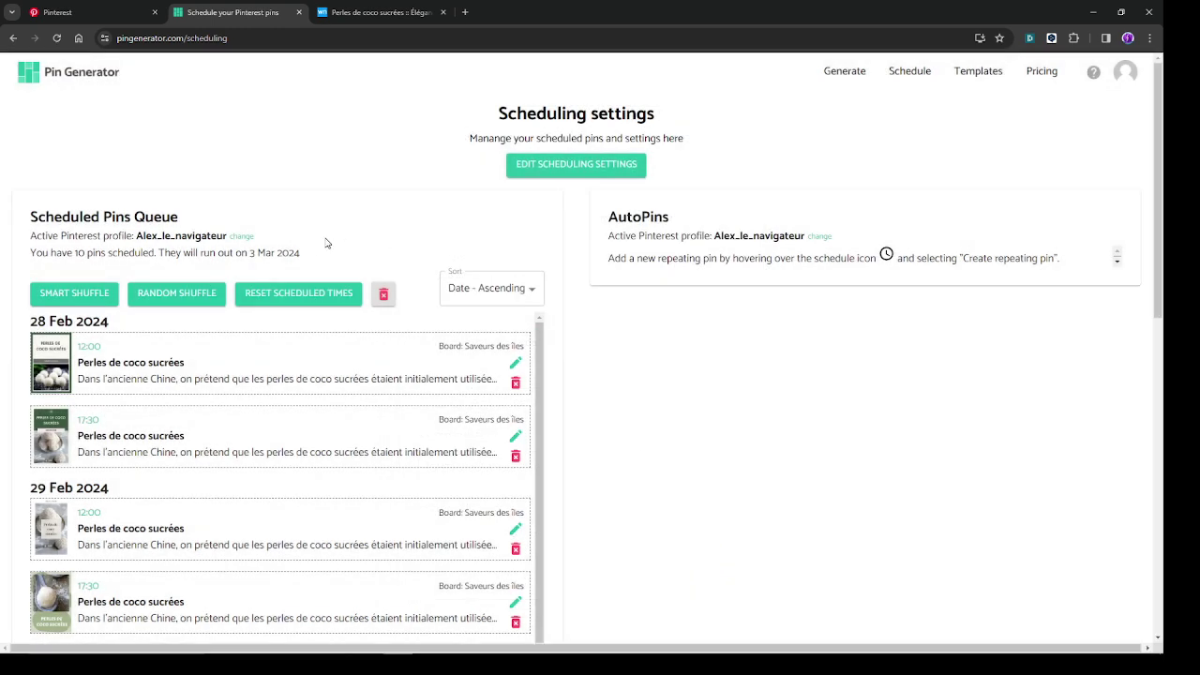
# Reset the scheduled times again to apply the updated settings and review the pins queue
pyautogui.click(298, 293)
pyautogui.scroll(-1, 298, 293)
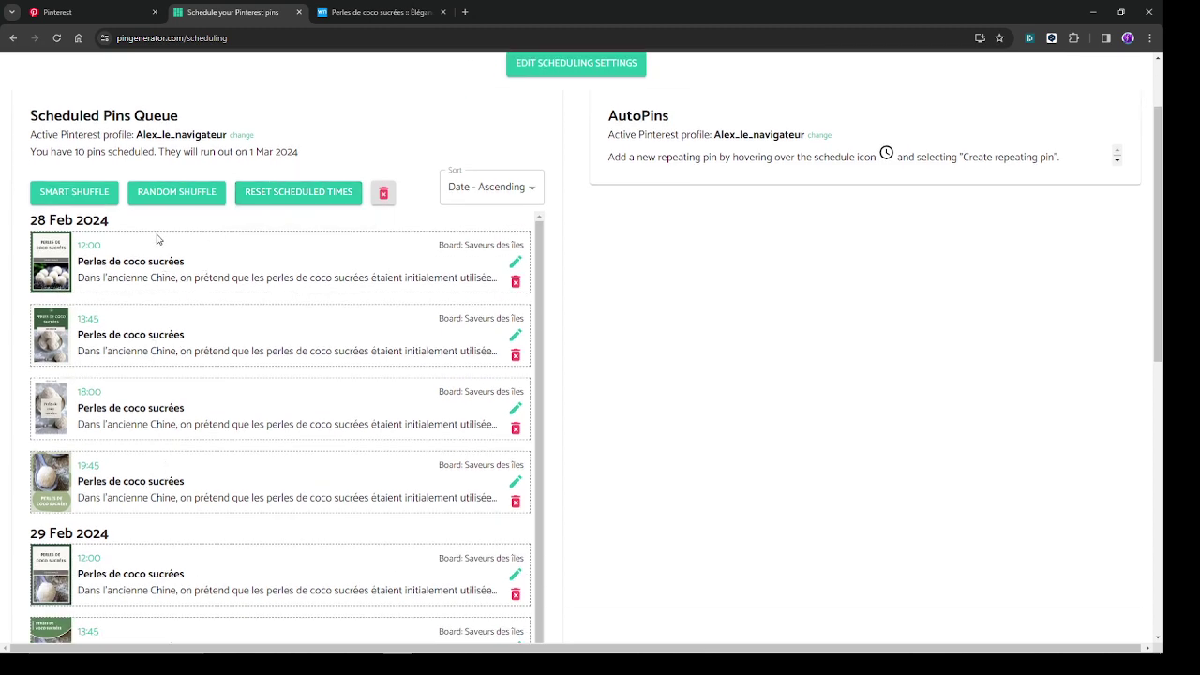
pyautogui.scroll(-1, 167, 374)
pyautogui.scroll(-3, 167, 370)
pyautogui.scroll(5, 169, 275)
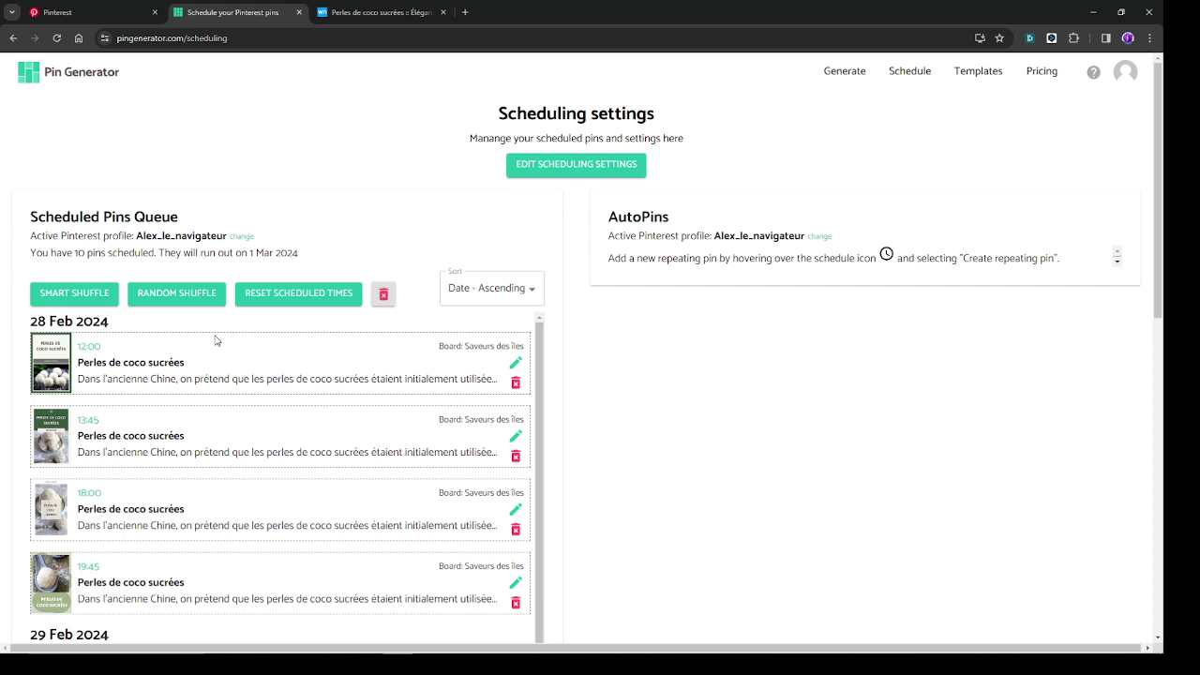
pyautogui.click(342, 7)
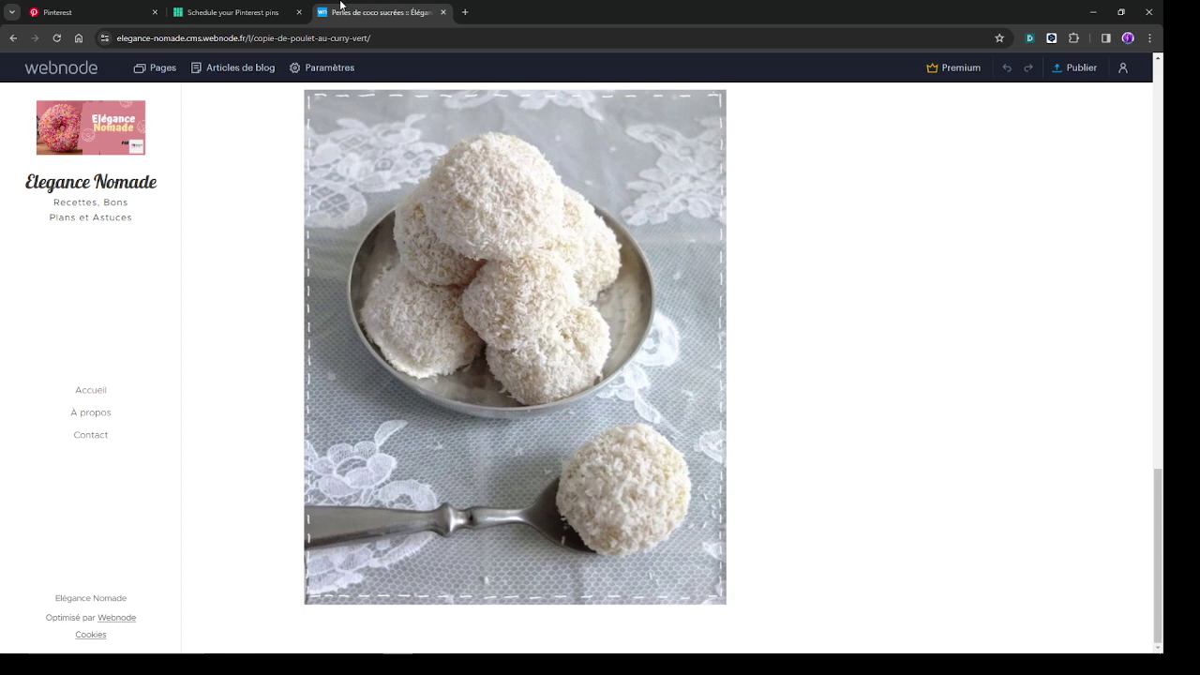
pyautogui.click(279, 11)
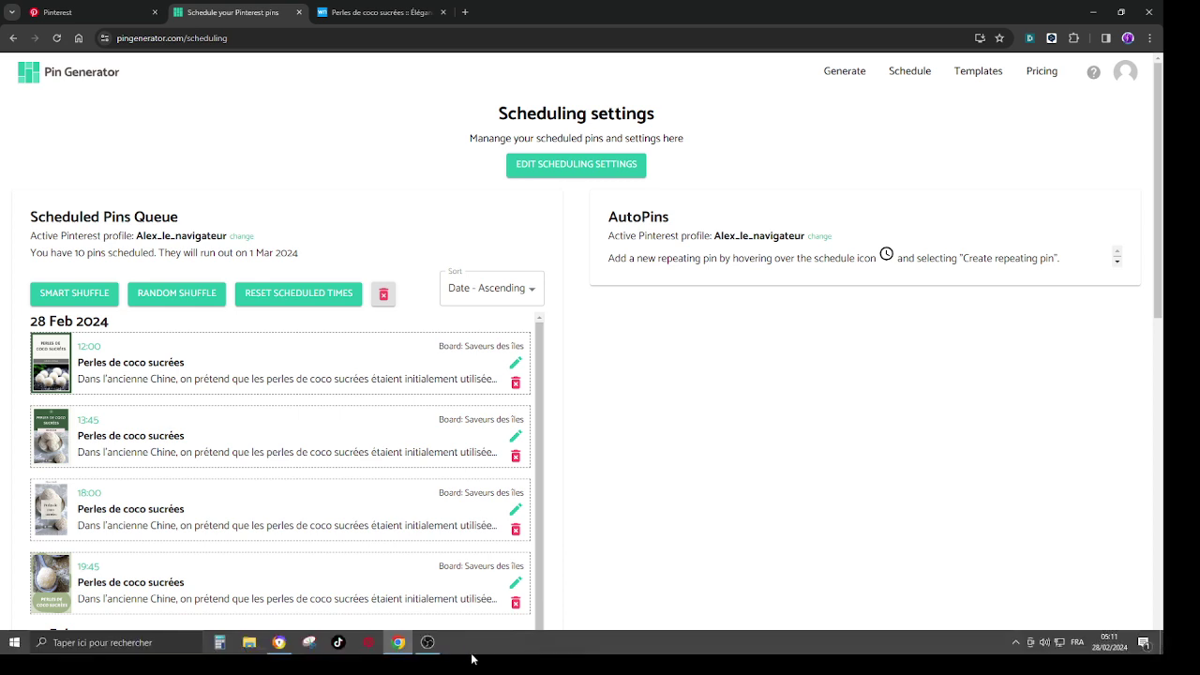
pyautogui.click(427, 643)
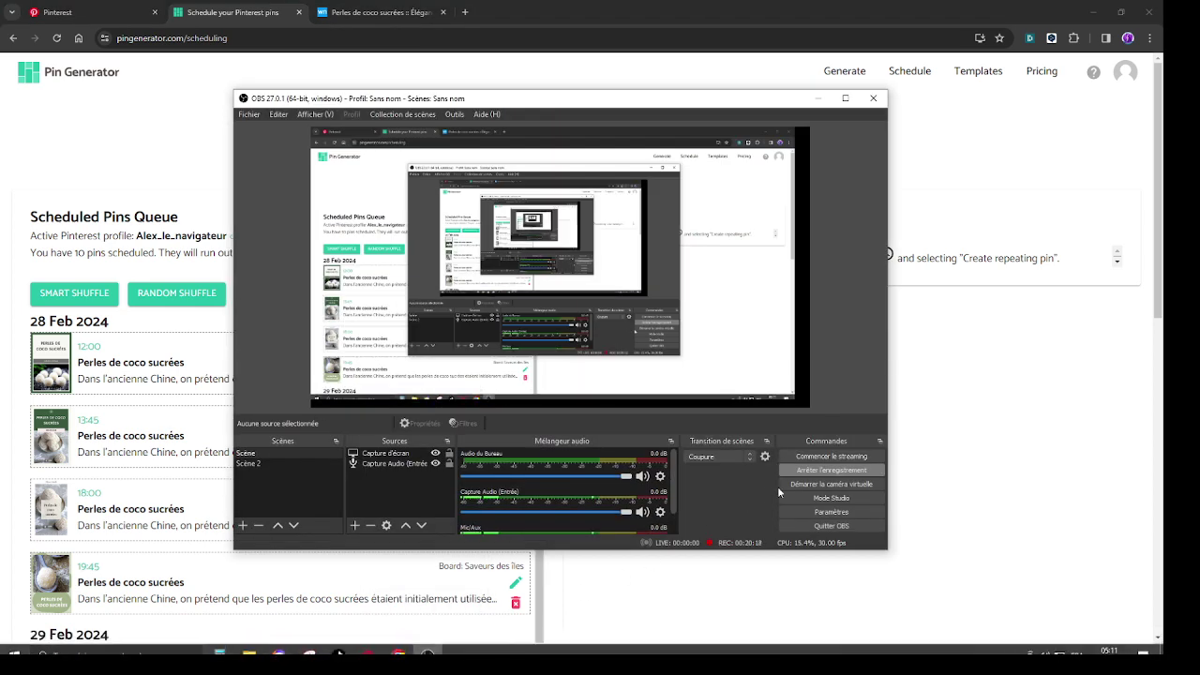